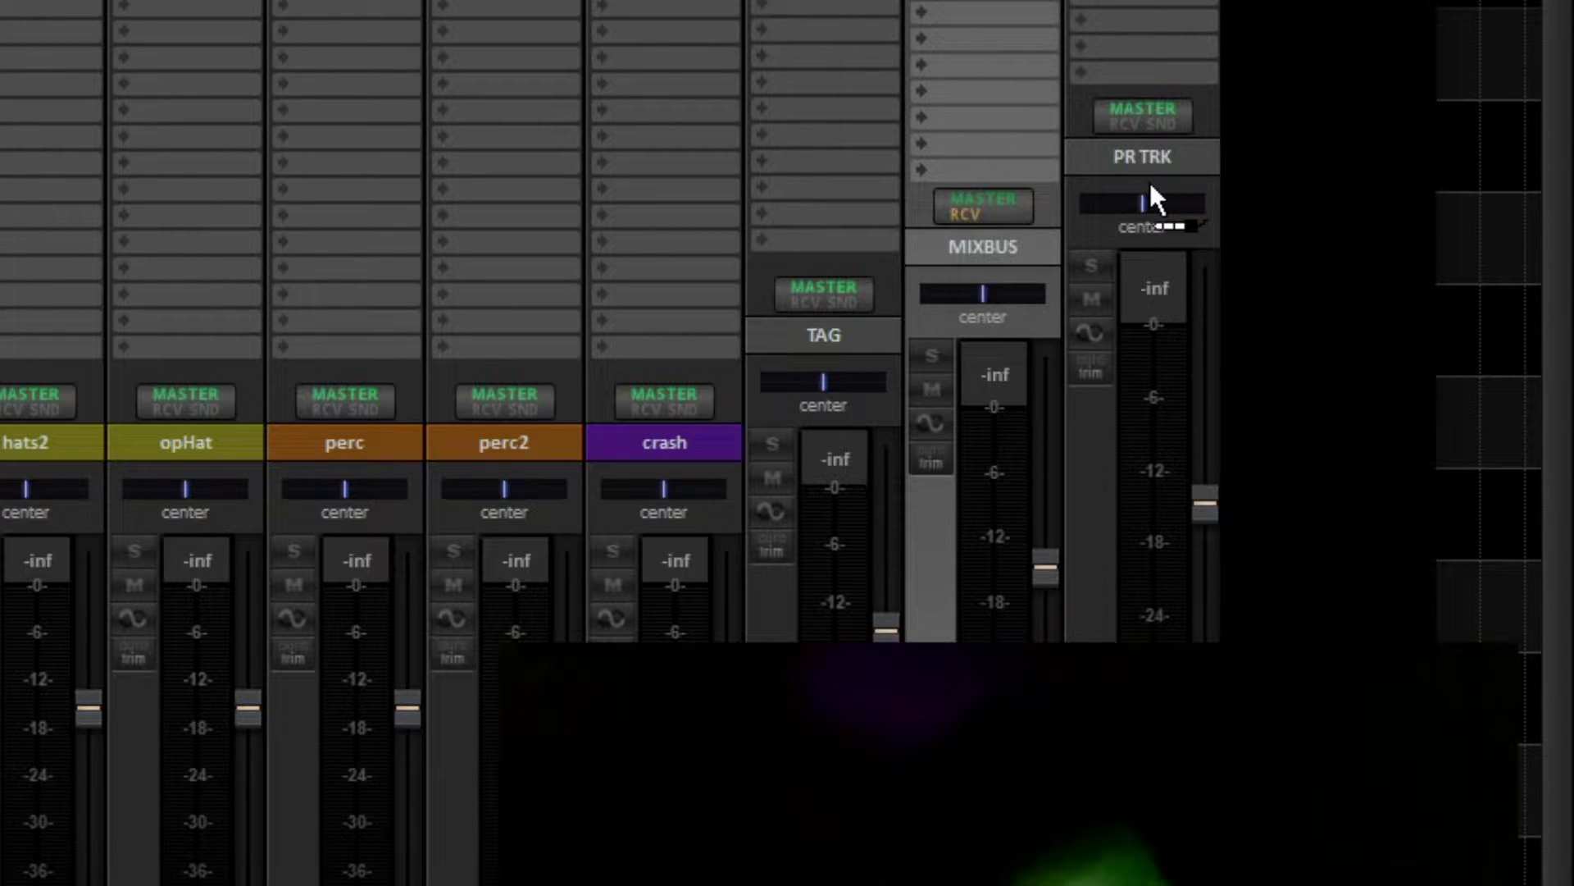
- Create a send from the MIXBUS track to PR TRK and disable the MIXBUS track's master send
{"action": "left_click_drag", "start_coordinate": [1150, 186], "coordinate": [1150, 186]}
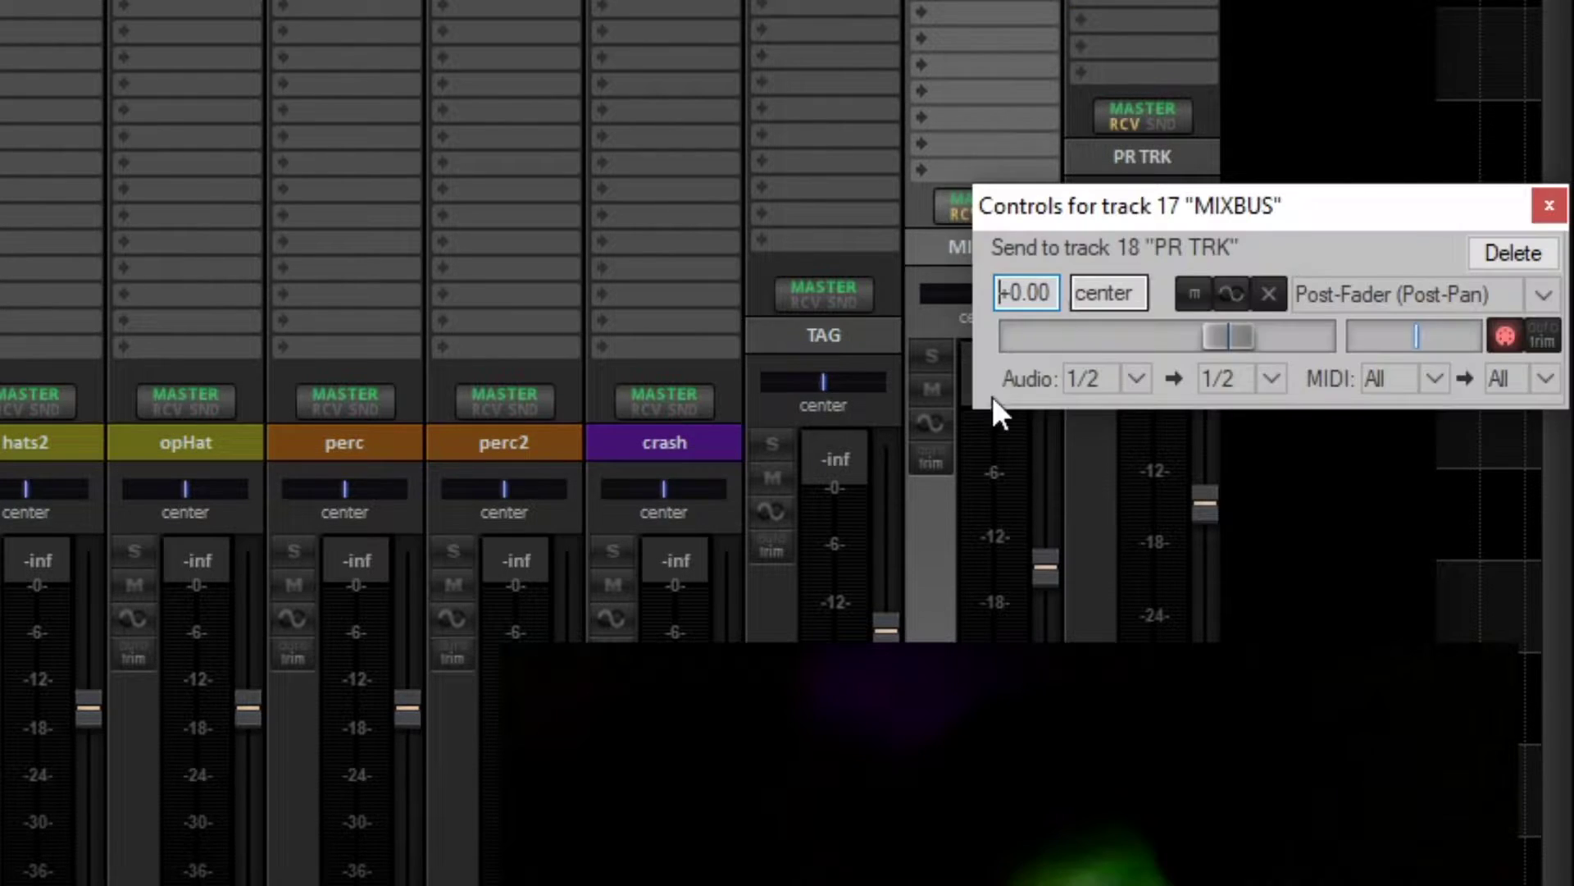
{"action": "left_click", "coordinate": [948, 209]}
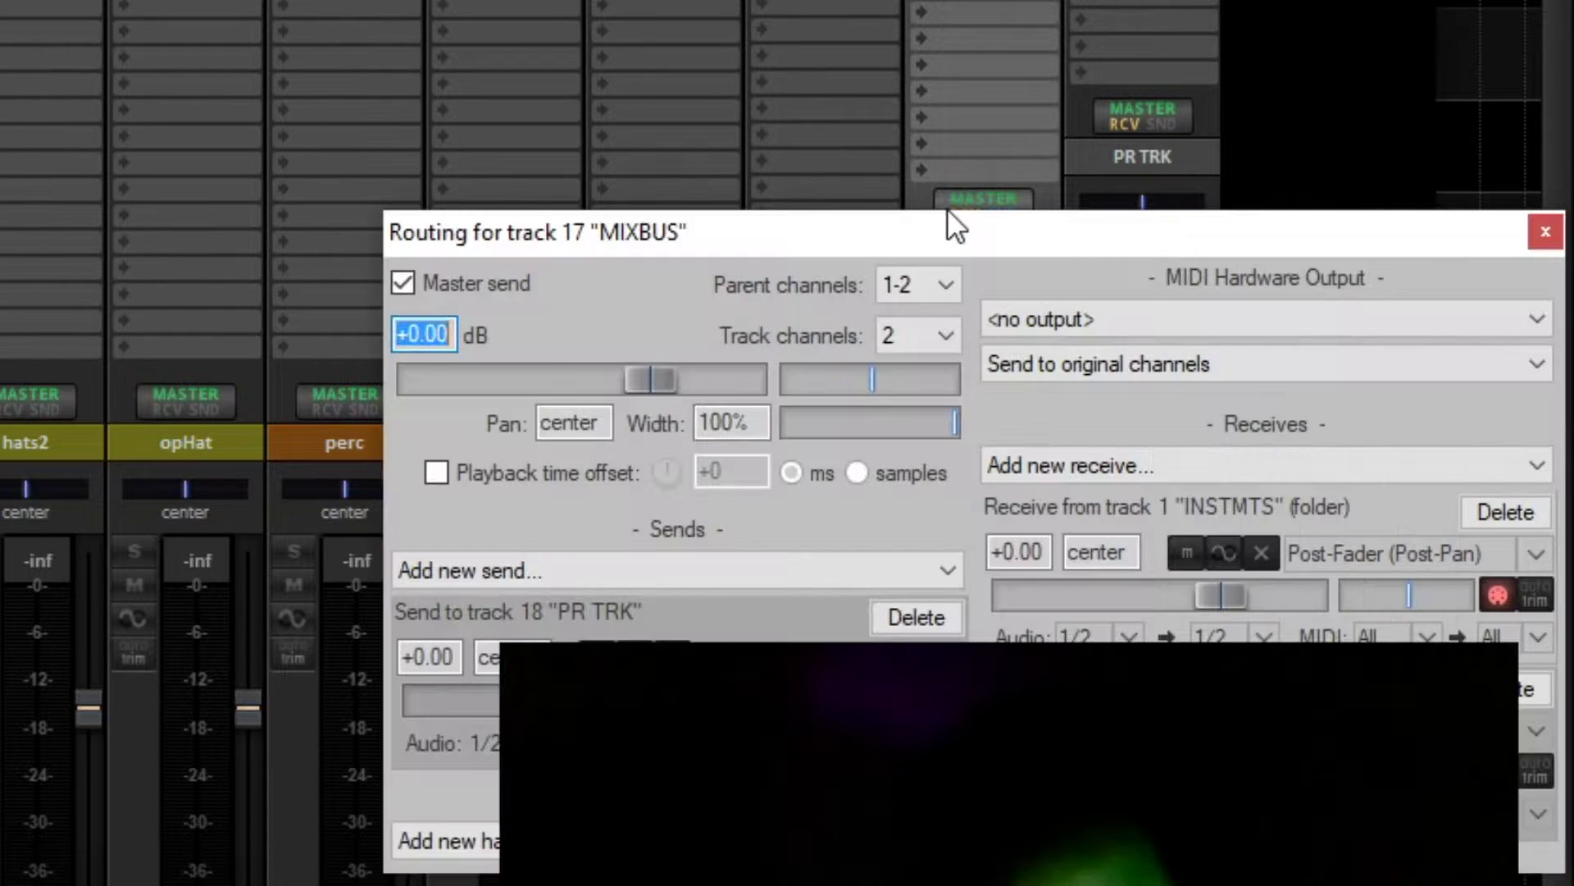
{"action": "left_click", "coordinate": [403, 283]}
{"action": "left_click", "coordinate": [1544, 232]}
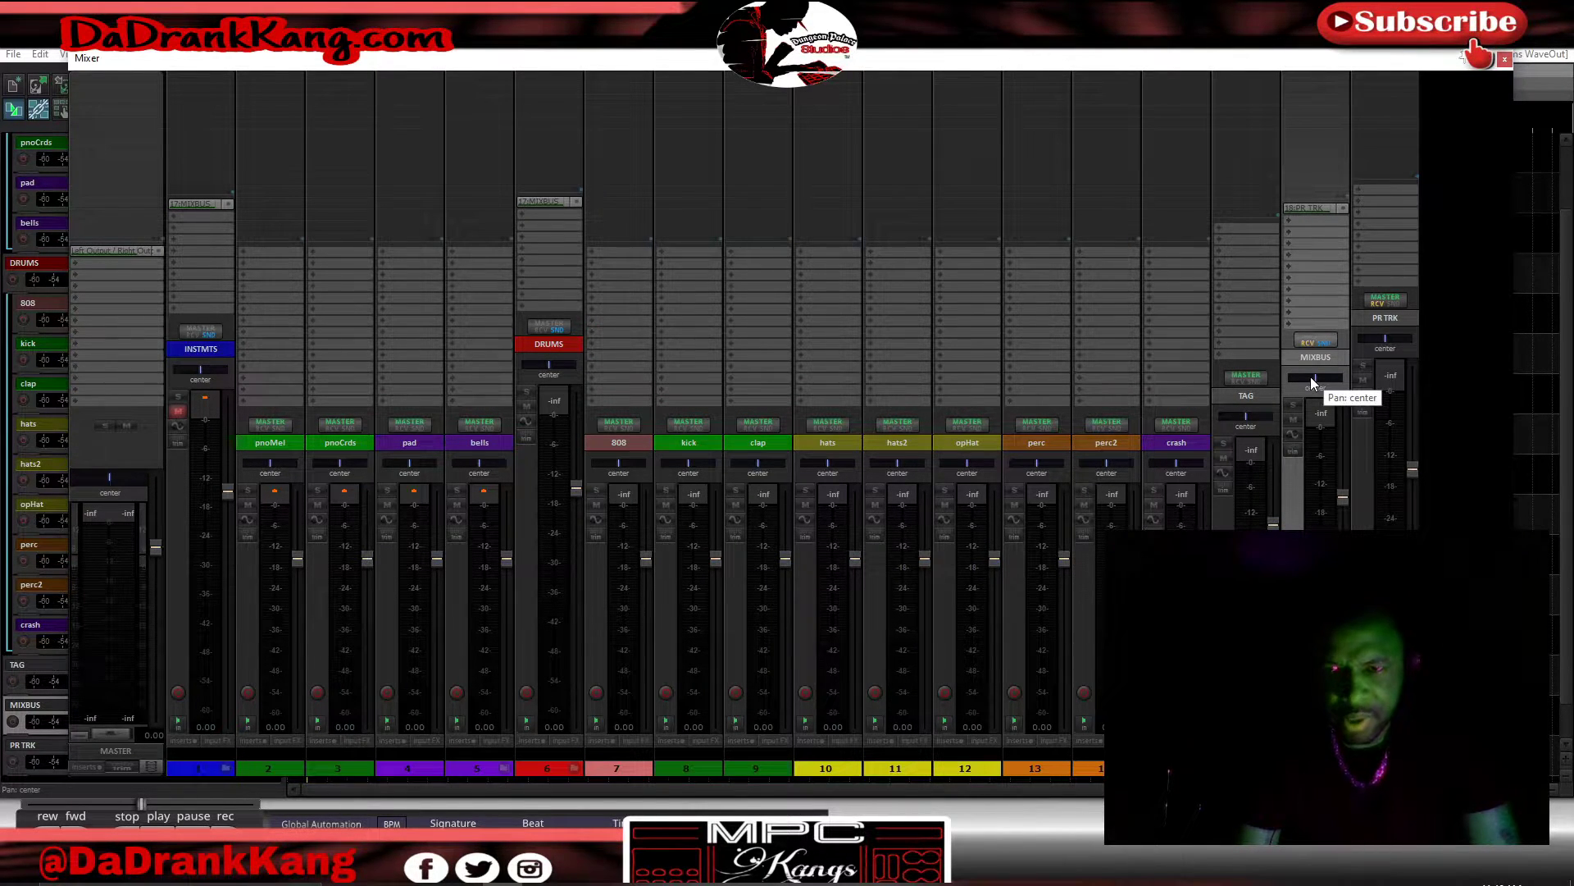
- Color the MIXBUS track red and the PR TRK track bright green
{"action": "left_click", "coordinate": [1295, 499]}
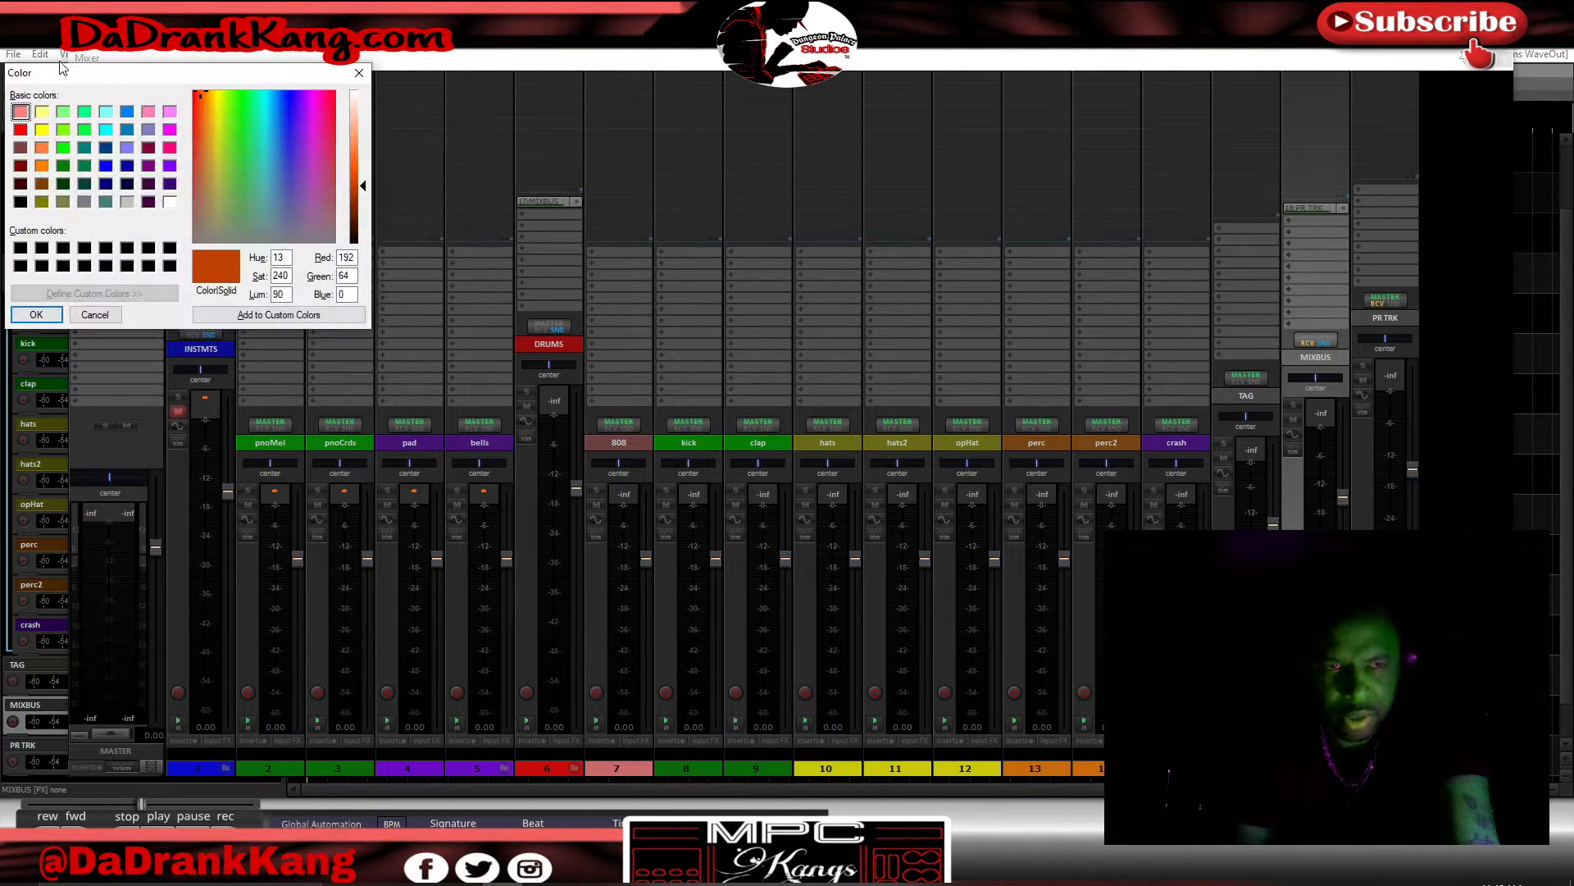
{"action": "left_click", "coordinate": [24, 133]}
{"action": "left_click", "coordinate": [36, 314]}
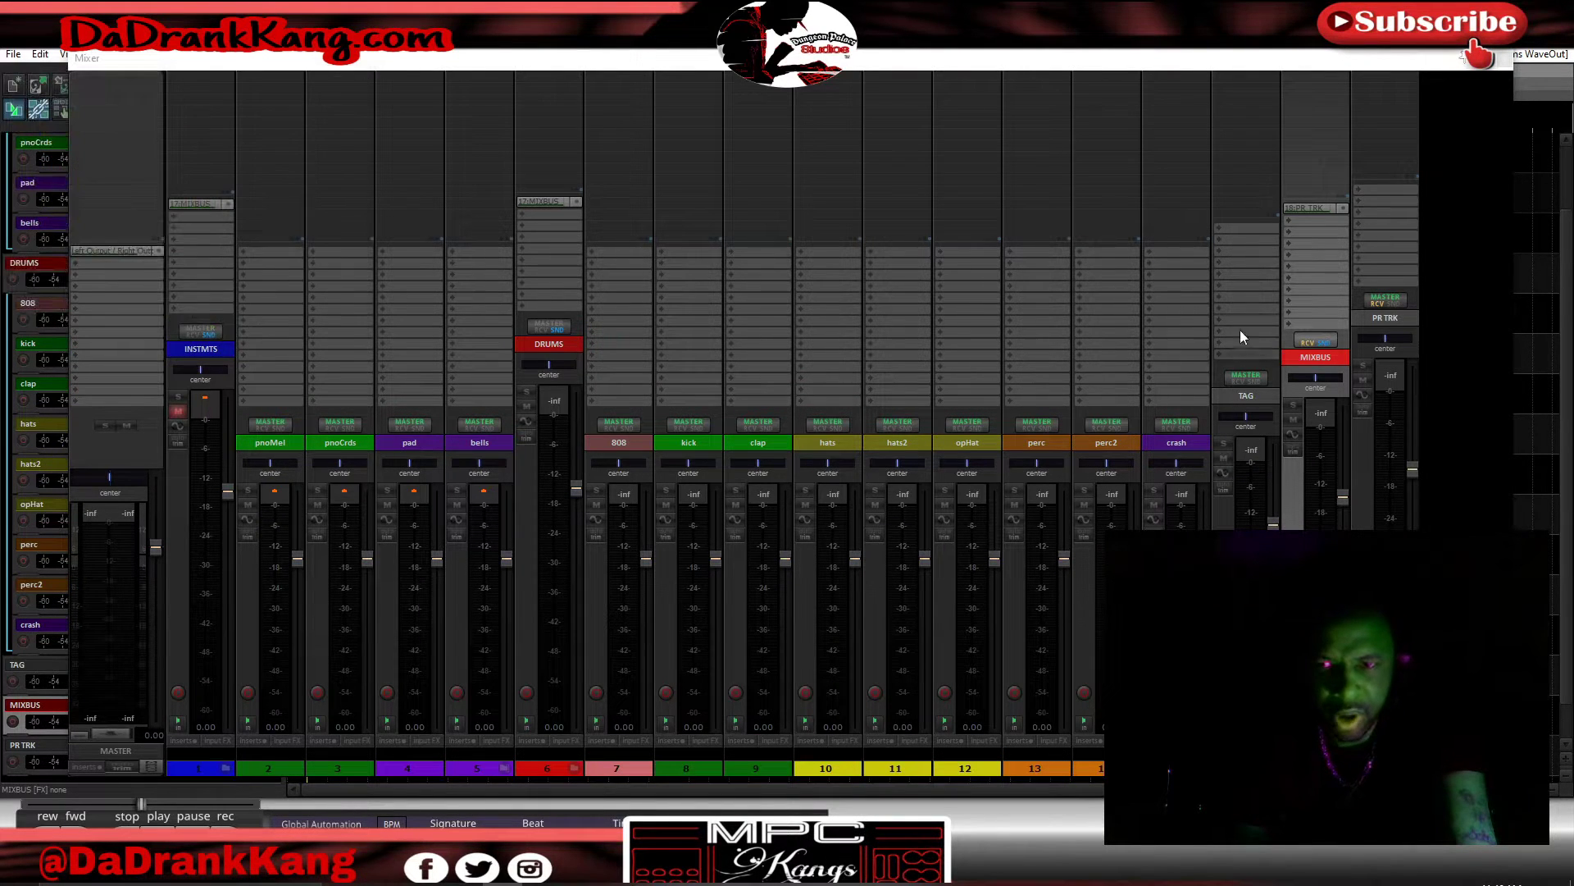
{"action": "left_click", "coordinate": [1371, 466]}
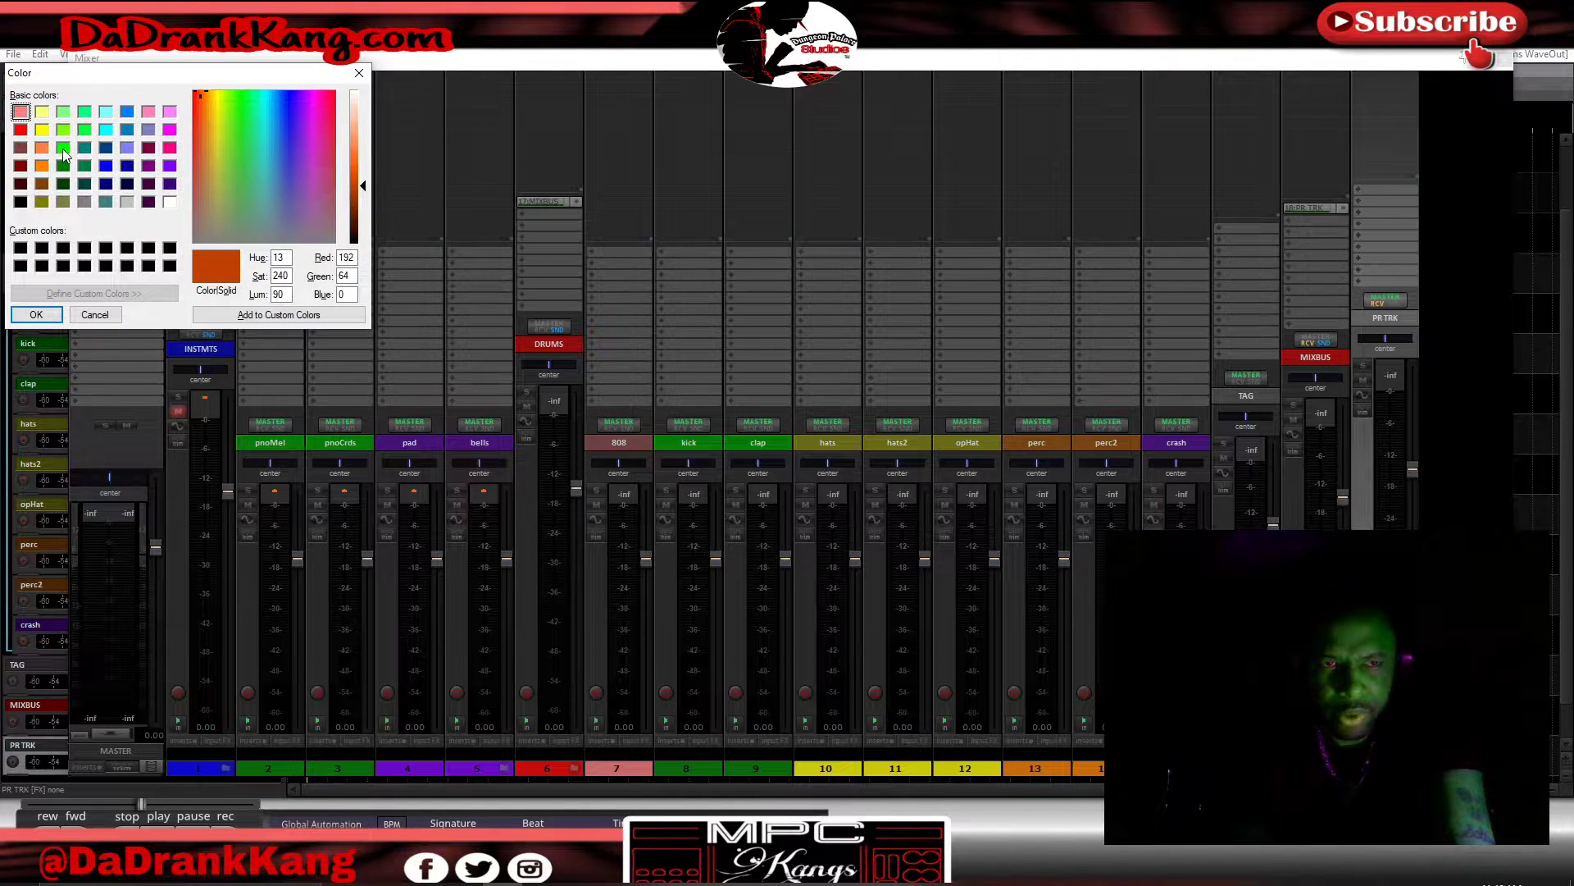
{"action": "left_click", "coordinate": [63, 147]}
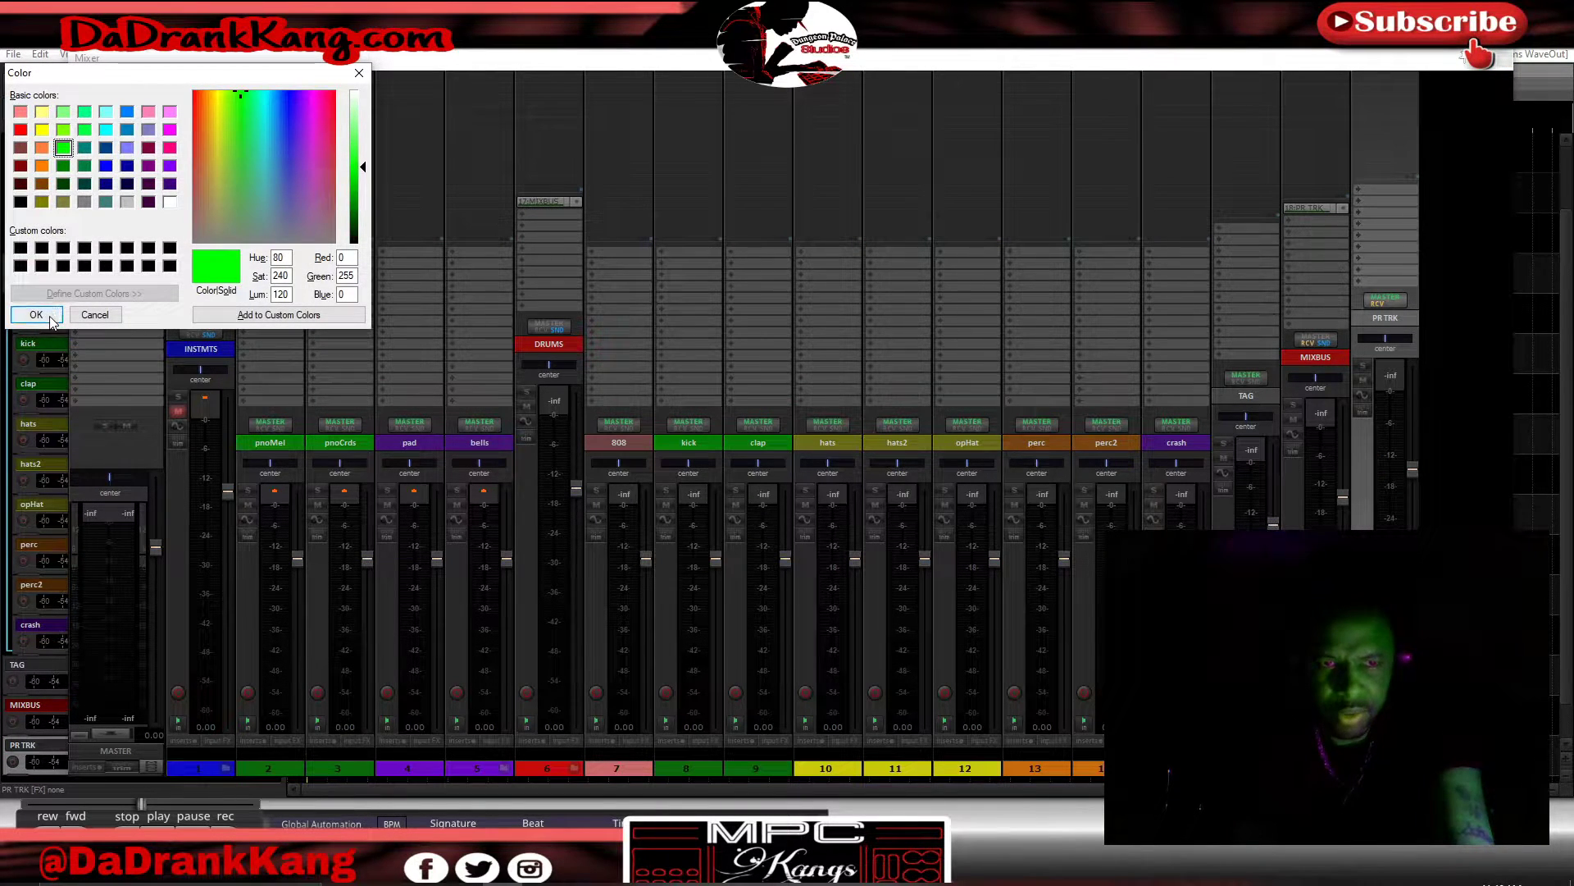
{"action": "left_click", "coordinate": [36, 314]}
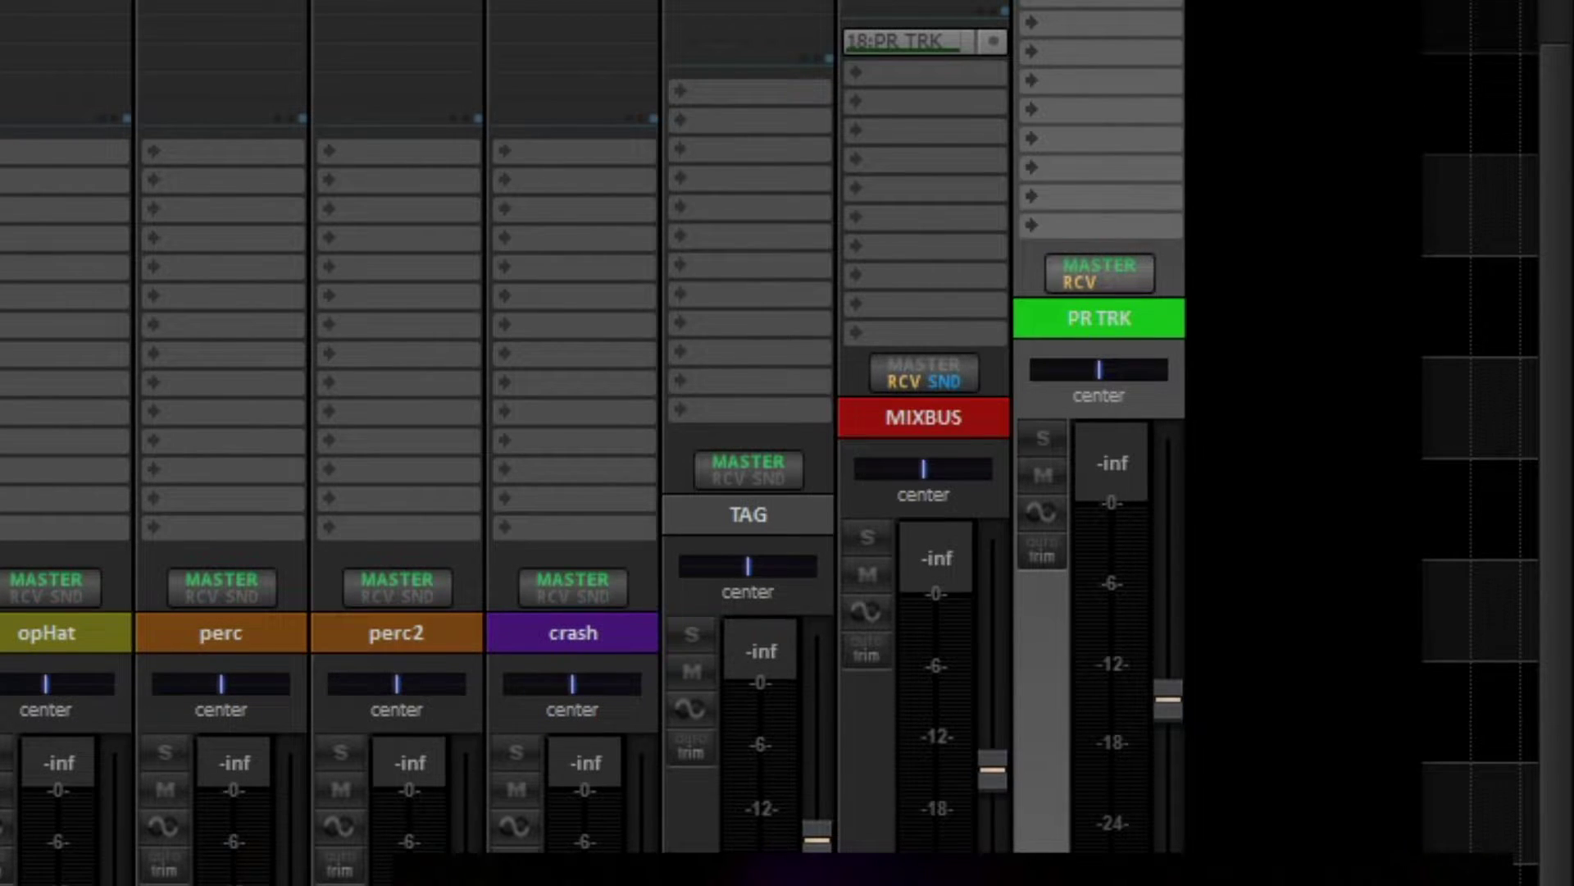
- Return to the arrange view, enlarge PR TRK to show its controls, and set its record mode to output (stereo)
{"action": "key", "text": "alt+m"}
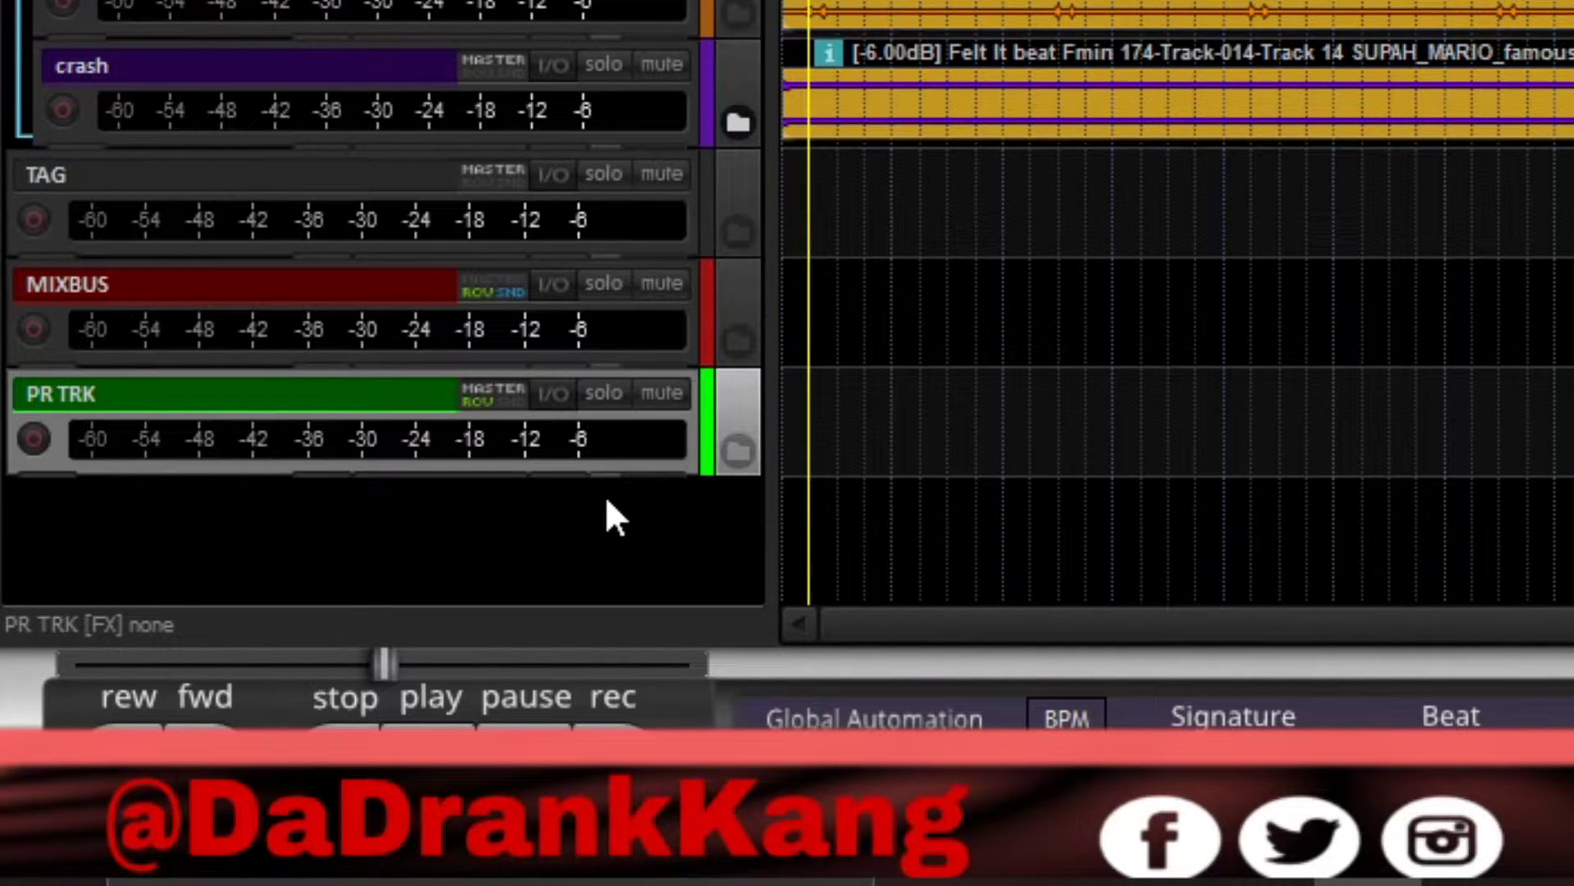
{"action": "left_click_drag", "start_coordinate": [605, 474], "coordinate": [616, 586]}
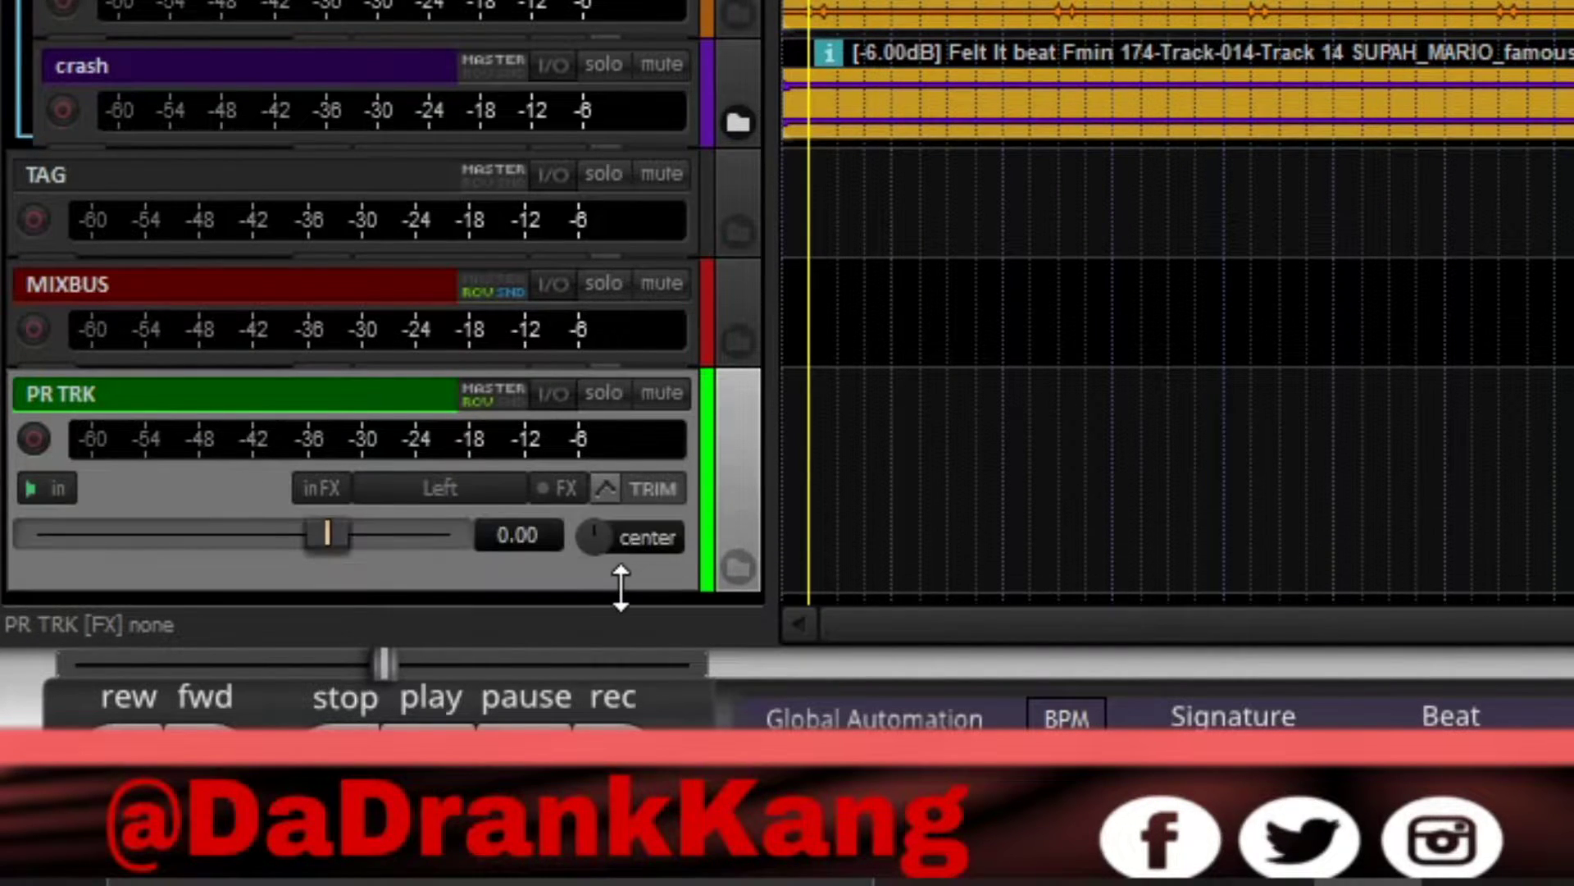
{"action": "scroll", "coordinate": [573, 205], "scroll_direction": "down", "scroll_amount": 3}
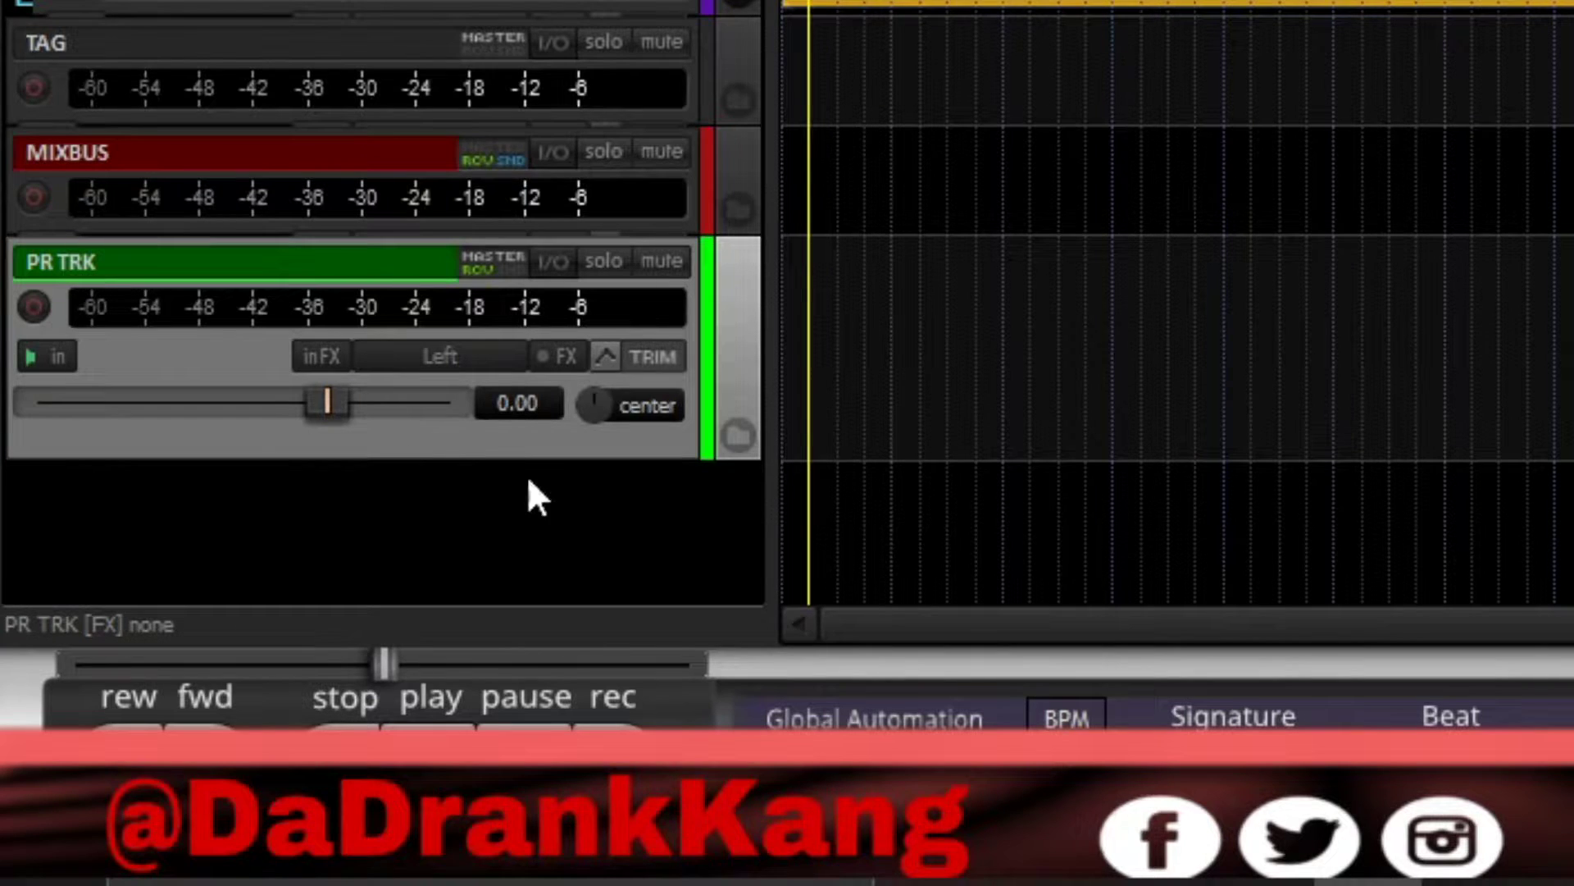
{"action": "right_click", "coordinate": [36, 307]}
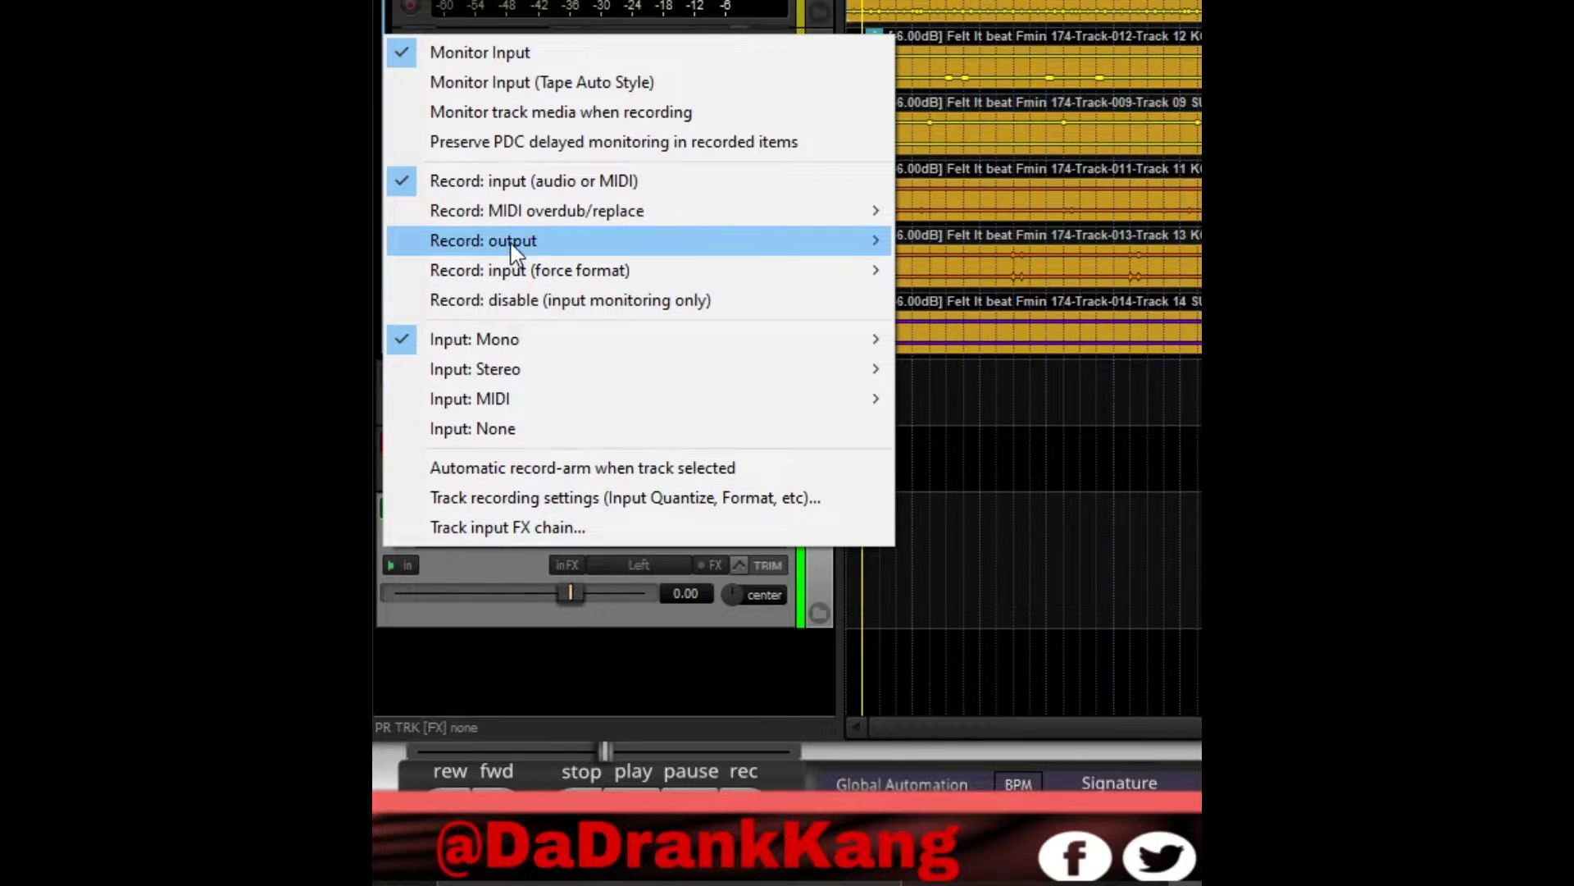
{"action": "mouse_move", "coordinate": [514, 246]}
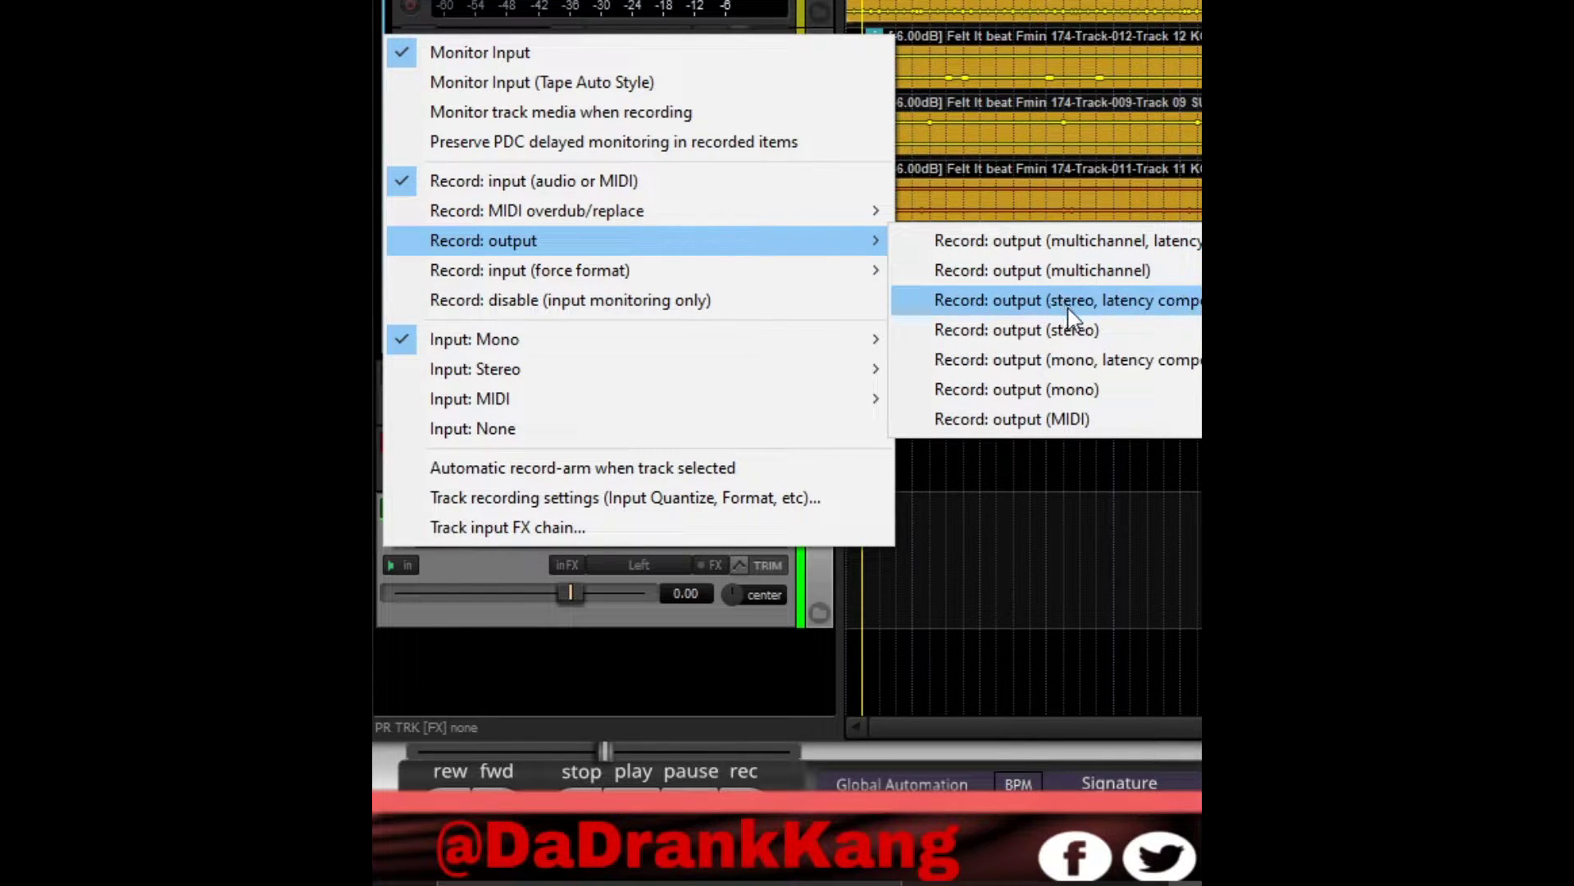
{"action": "left_click", "coordinate": [1017, 332]}
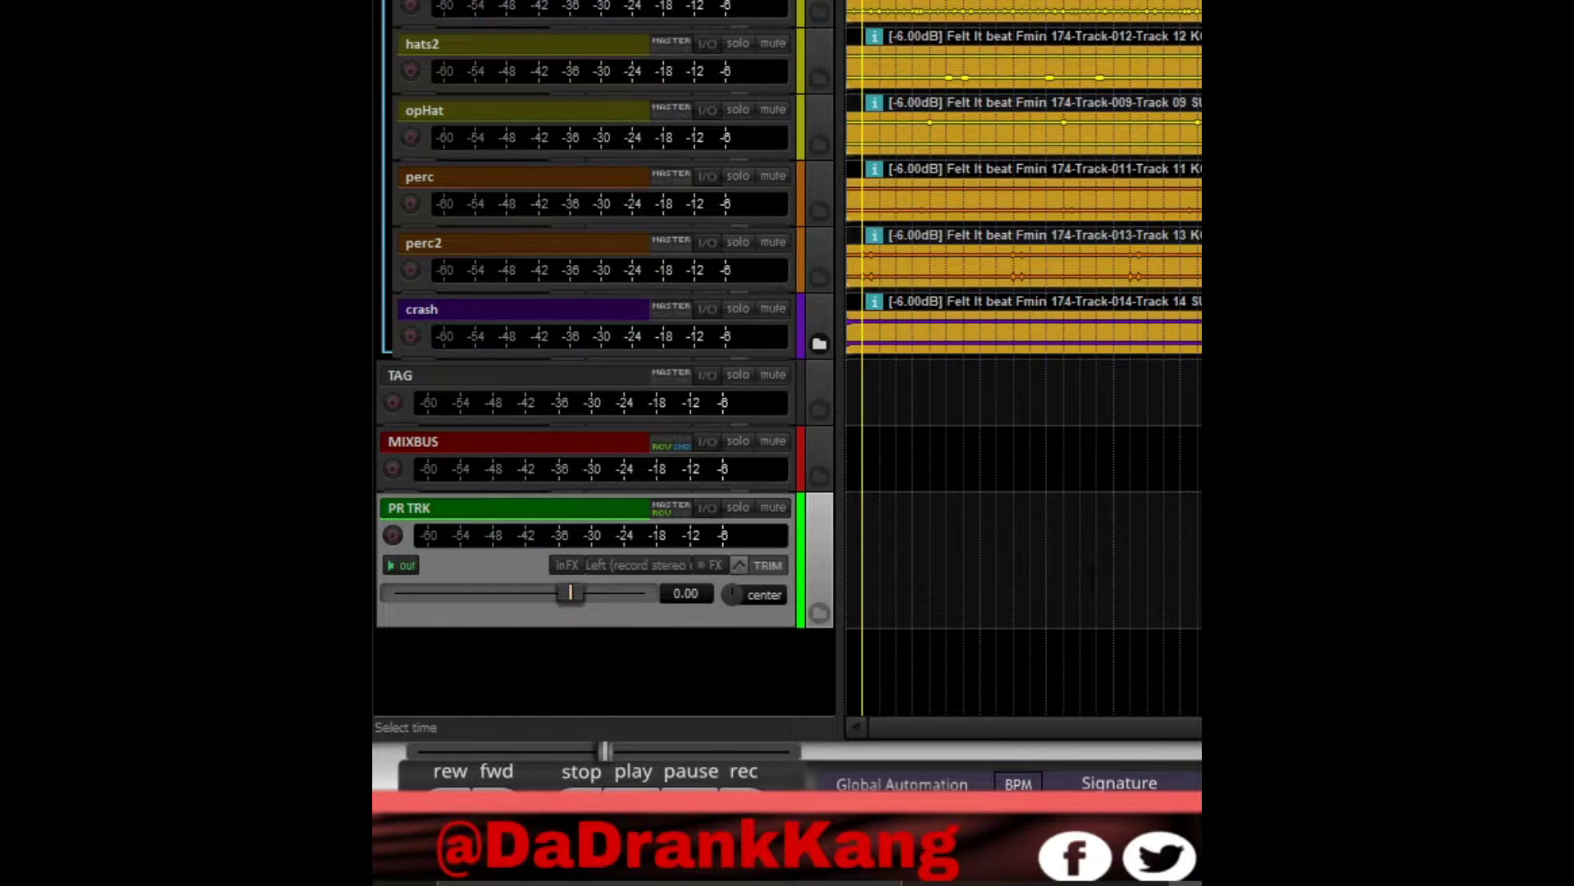
- Arm PR TRK with no input and record the beat onto it from the project start to just past bar 9
{"action": "scroll", "coordinate": [408, 486], "scroll_direction": "down", "scroll_amount": 1}
{"action": "left_click", "coordinate": [394, 481]}
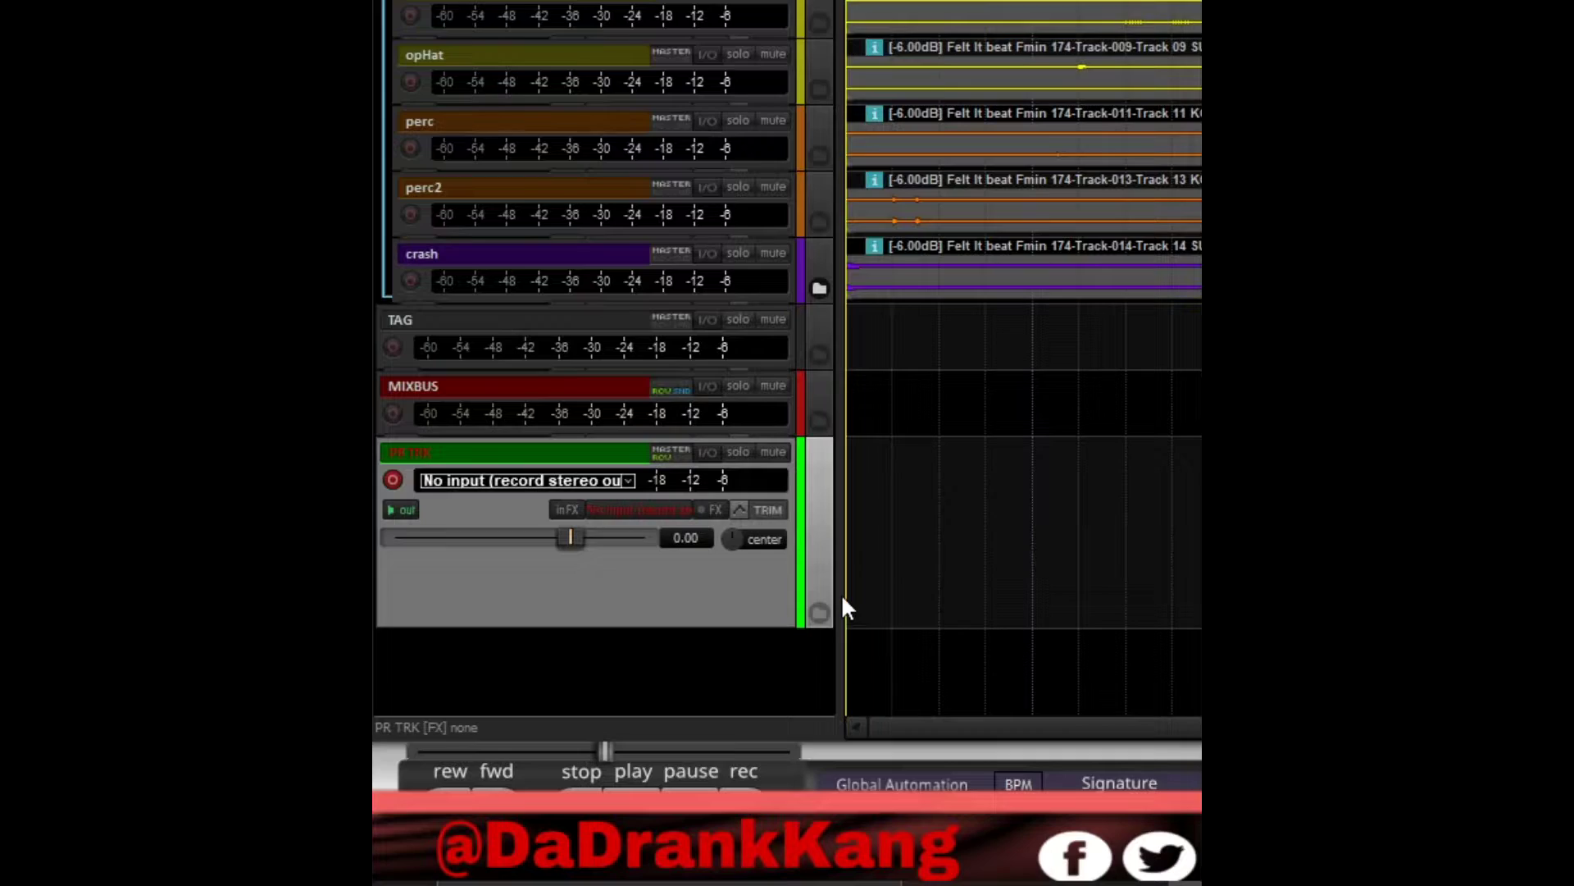
{"action": "key", "text": "ctrl+r"}
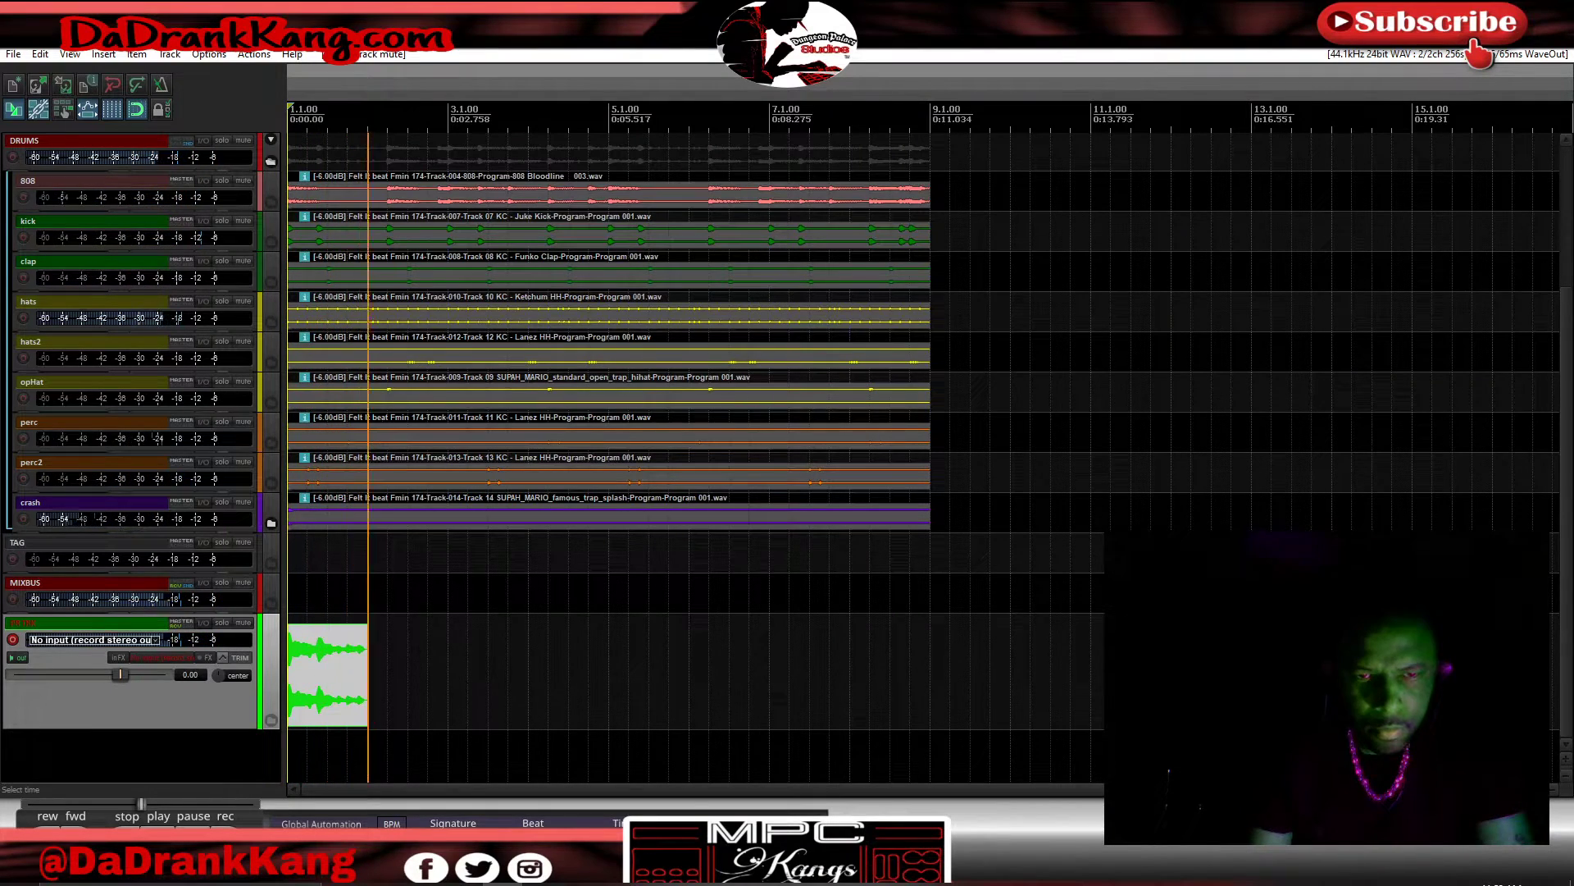
{"action": "key", "text": "minus"}
{"action": "key", "text": "minus"}
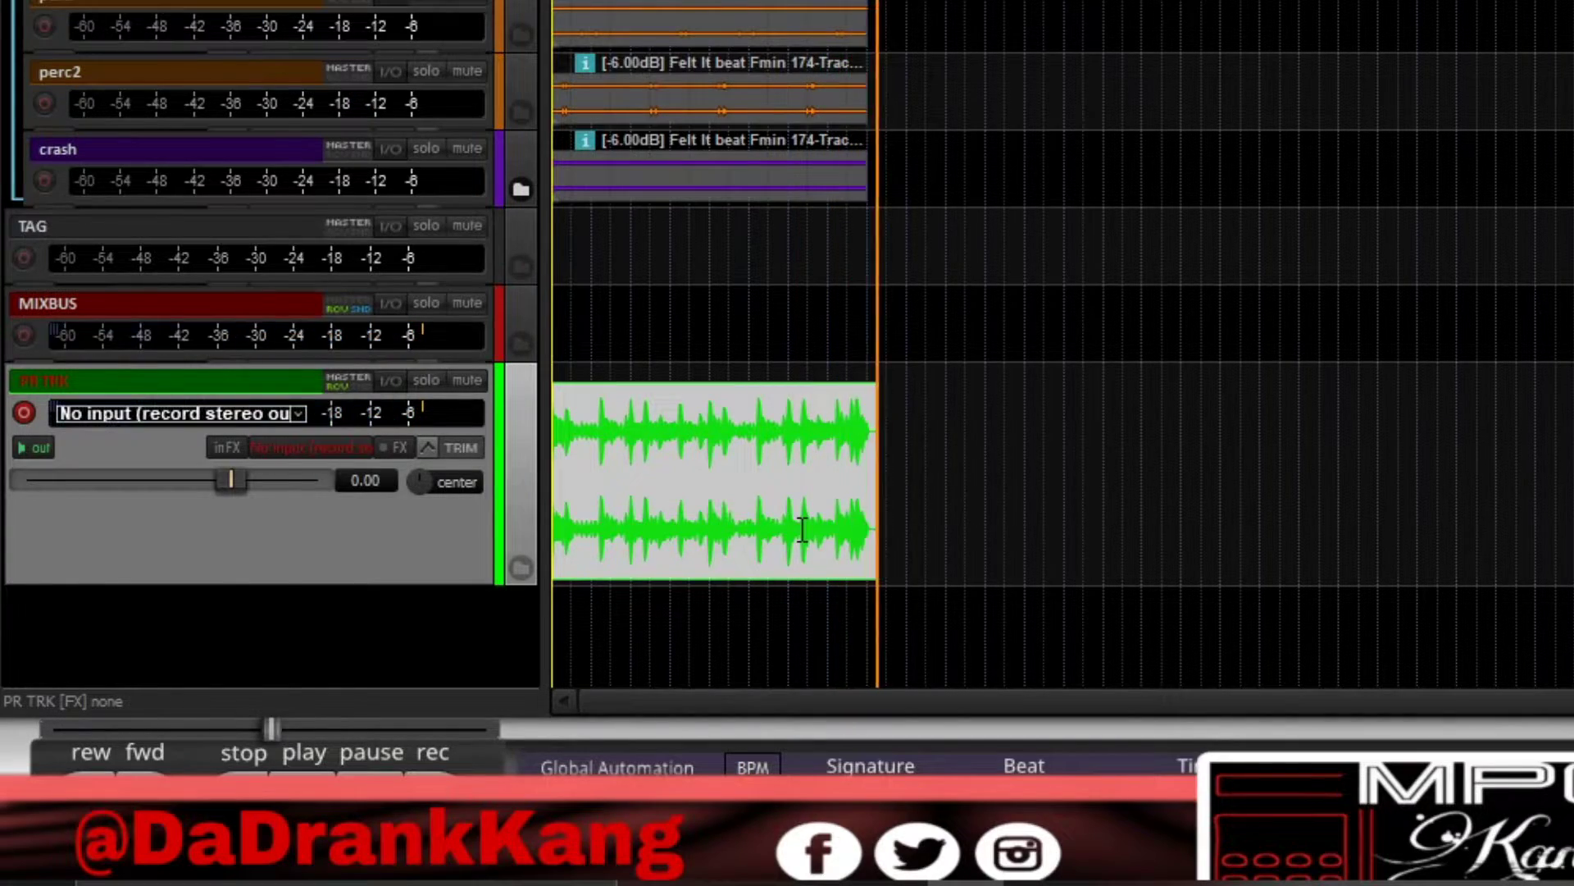
{"action": "key", "text": "space"}
{"action": "scroll", "coordinate": [873, 409], "scroll_direction": "up", "scroll_amount": 2}
{"action": "scroll", "coordinate": [872, 408], "scroll_direction": "down", "scroll_amount": 3}
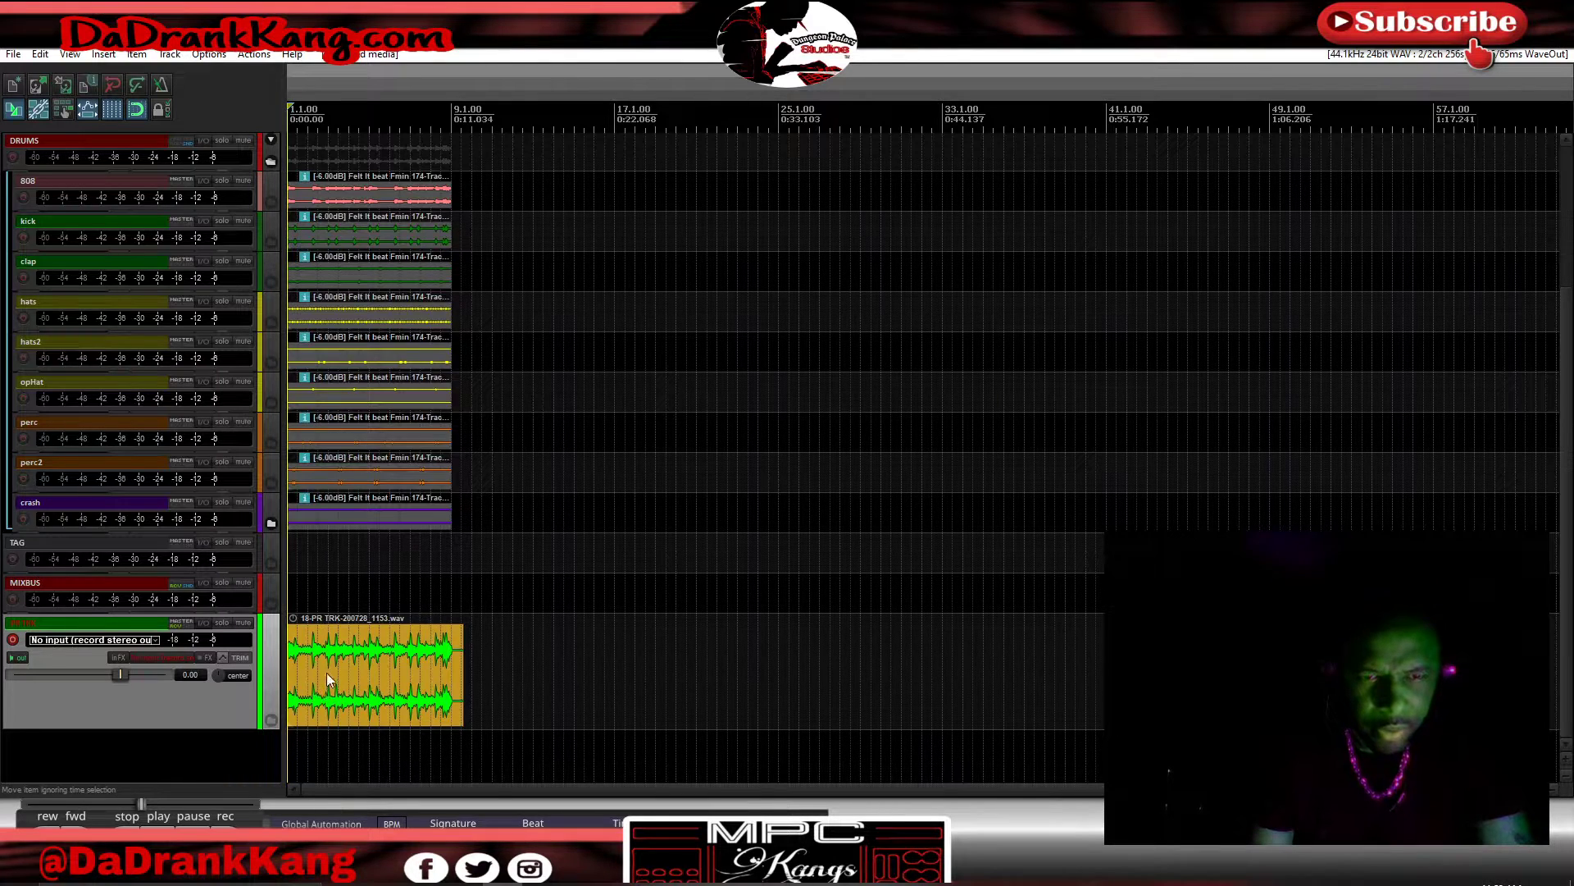
{"action": "scroll", "coordinate": [395, 681], "scroll_direction": "down", "scroll_amount": 2}
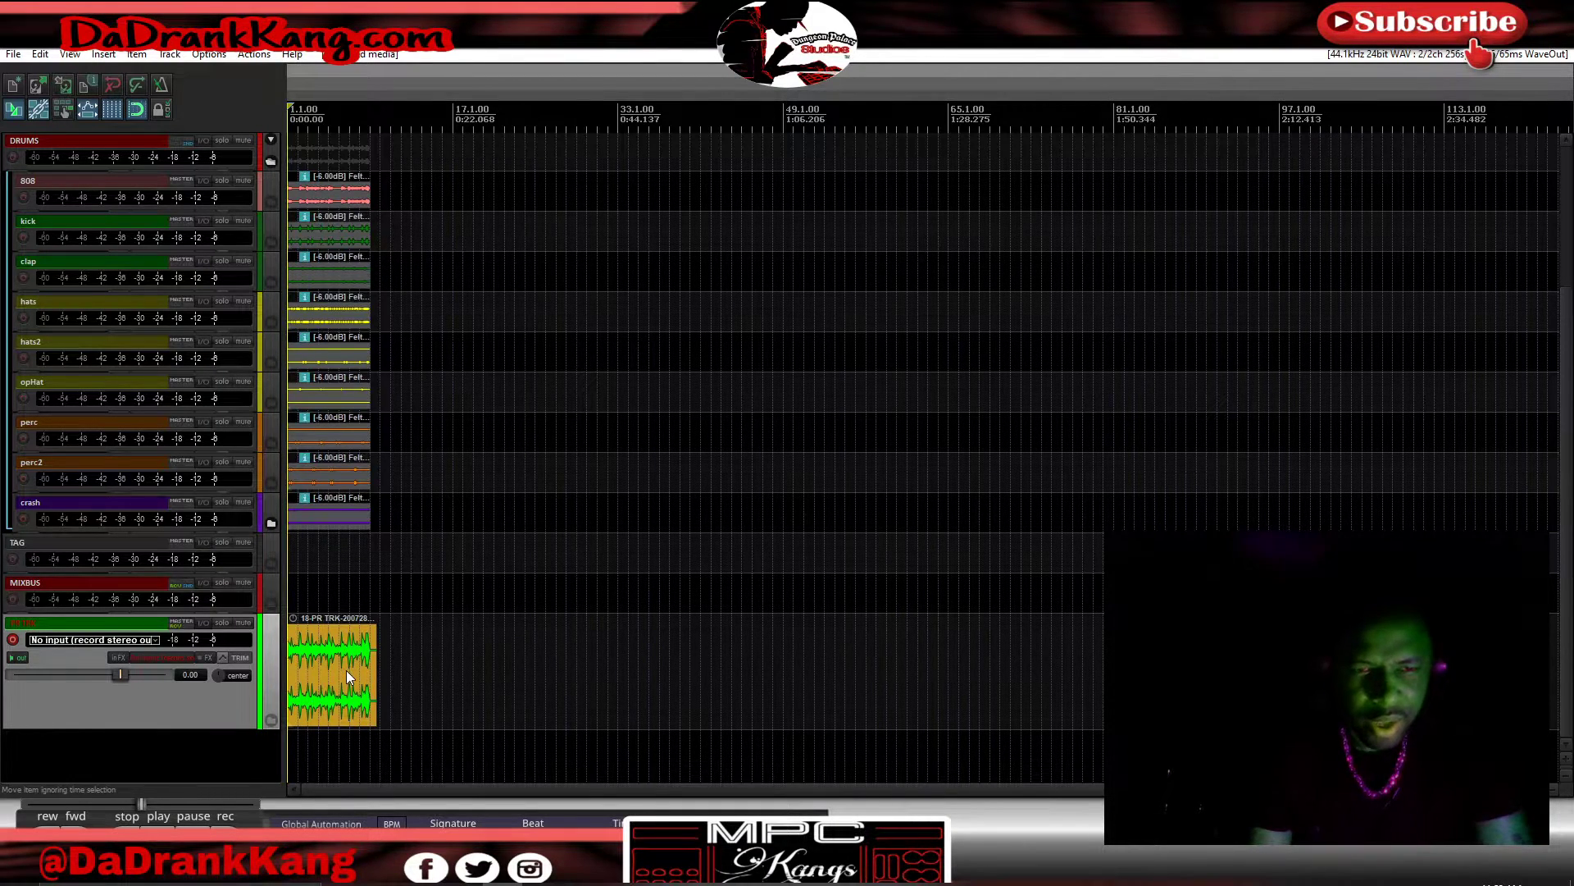
{"action": "scroll", "coordinate": [346, 671], "scroll_direction": "up", "scroll_amount": 6}
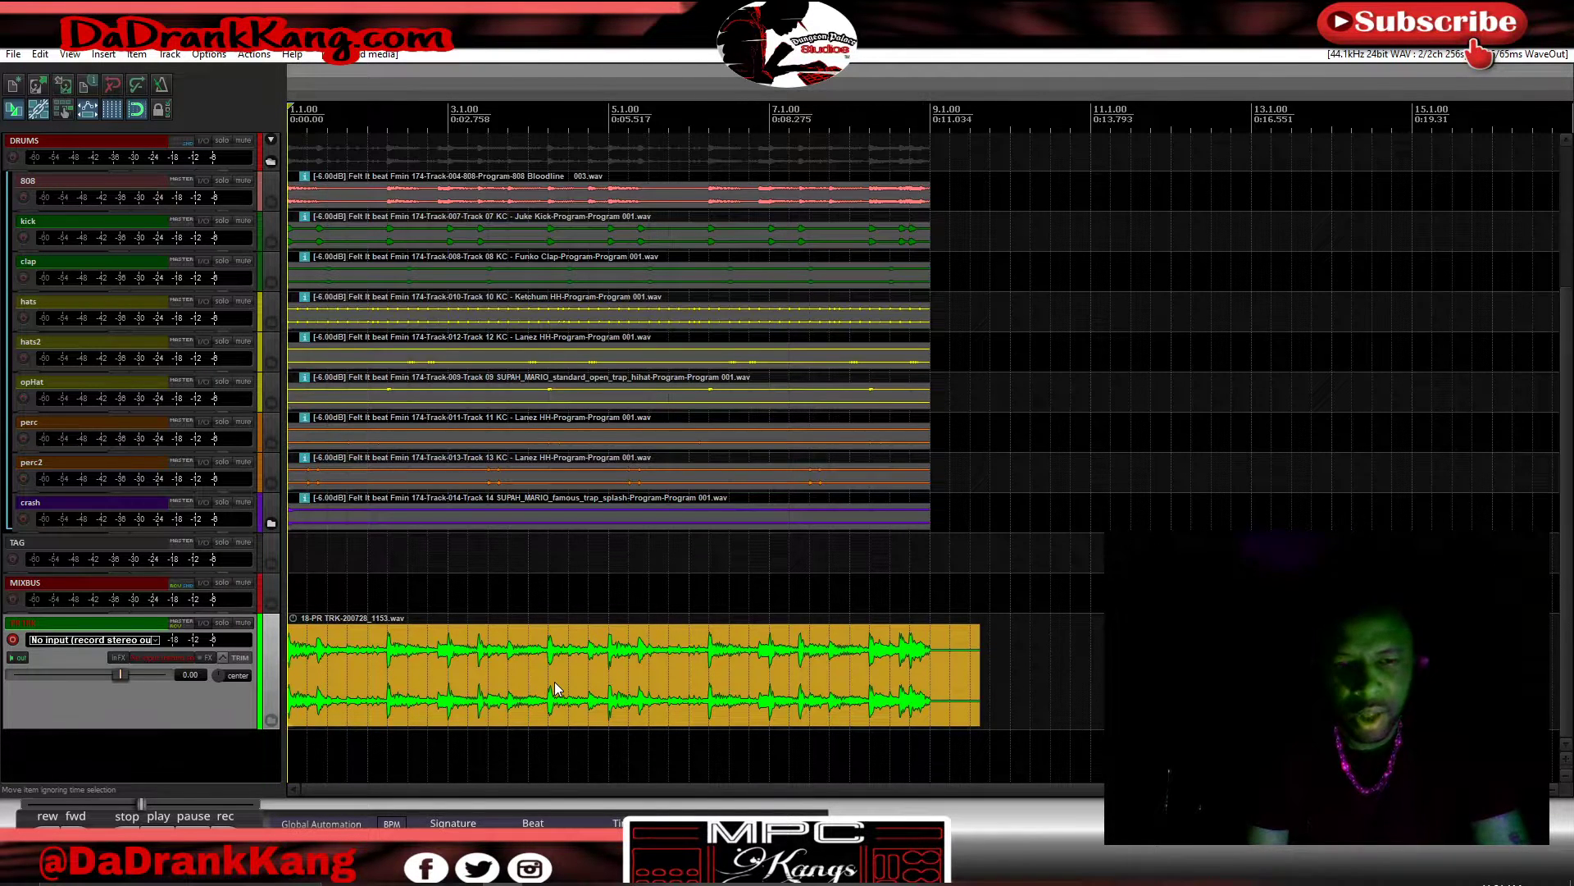
{"action": "scroll", "coordinate": [554, 682], "scroll_direction": "down", "scroll_amount": 3}
{"action": "scroll", "coordinate": [508, 704], "scroll_direction": "down", "scroll_amount": 2}
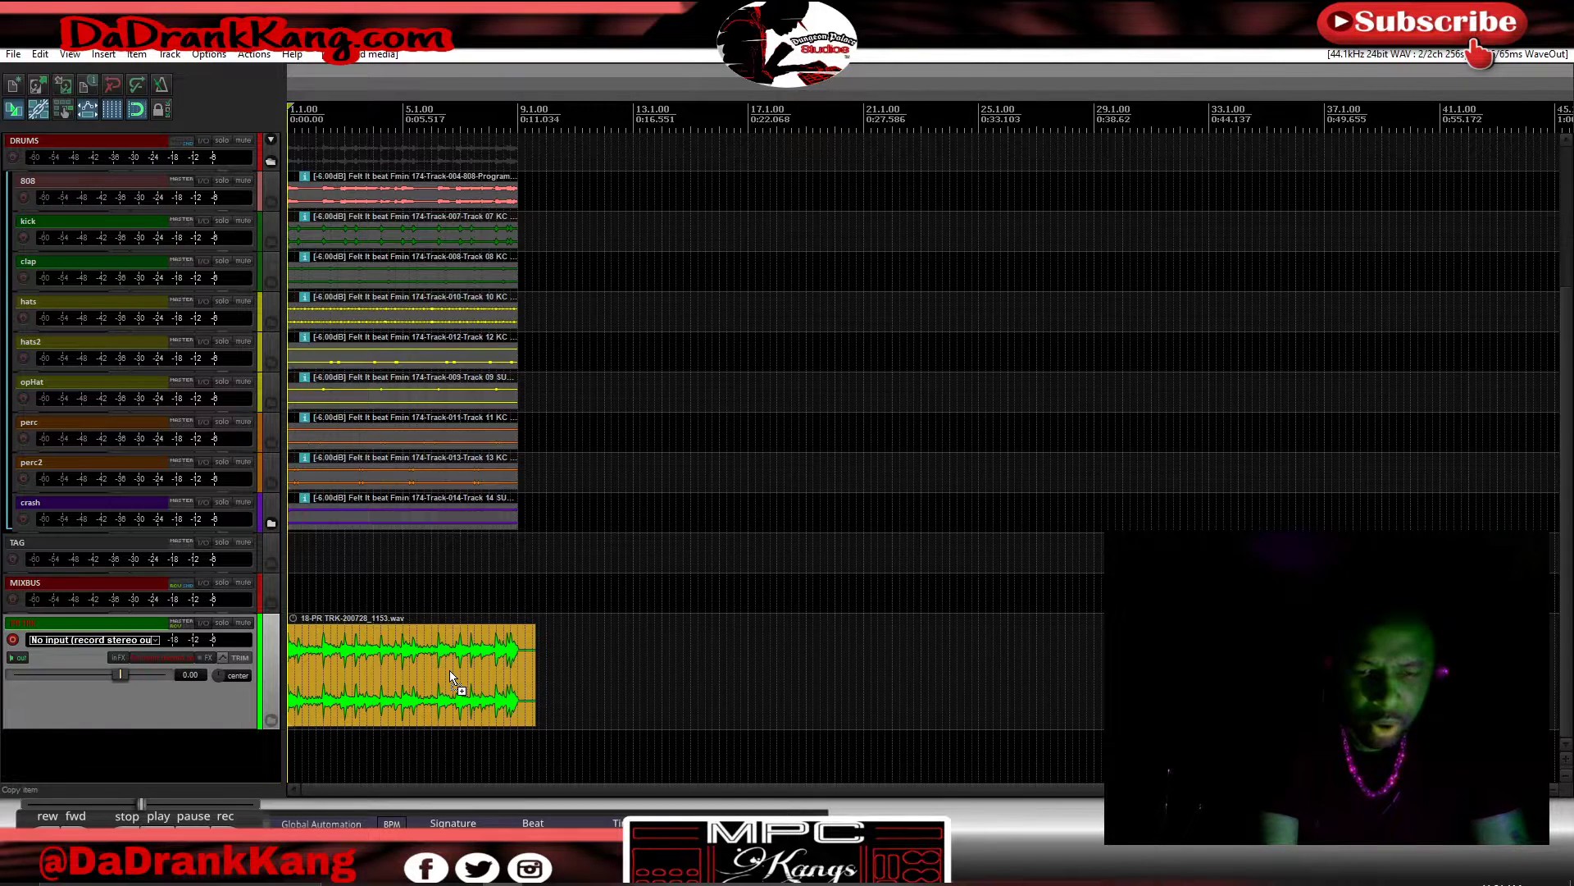
- Lower the hats track's volume to -2.75 dB in the mixer as a test, and reset it to 0 dB
{"action": "key", "text": "ctrl+m"}
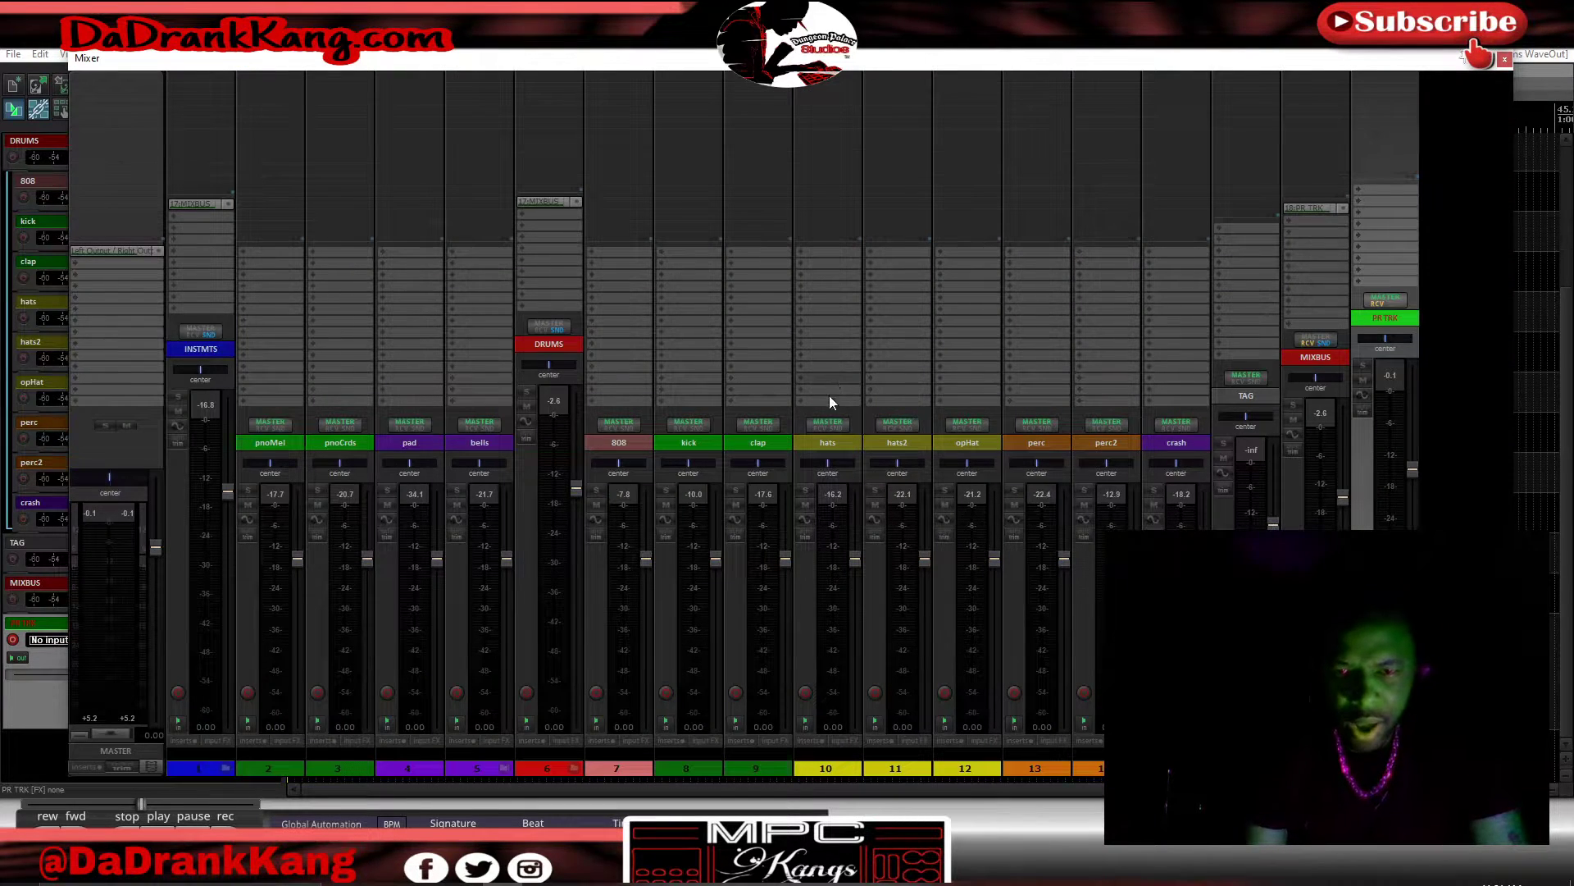
{"action": "left_click", "coordinate": [834, 516]}
{"action": "left_click_drag", "start_coordinate": [856, 555], "coordinate": [857, 572]}
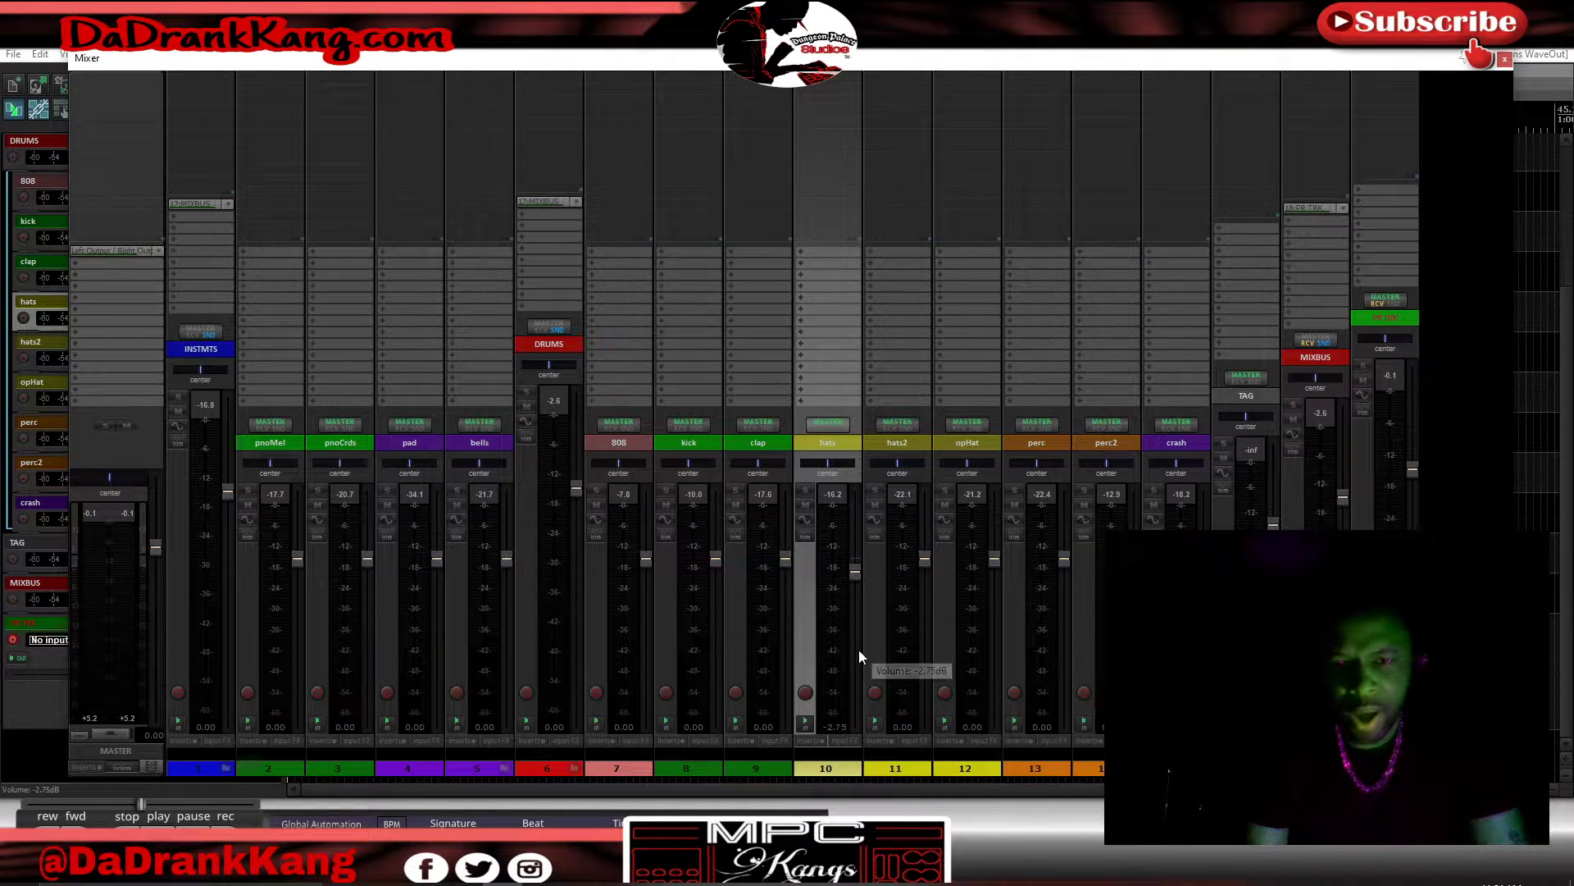
{"action": "mouse_move", "coordinate": [858, 572]}
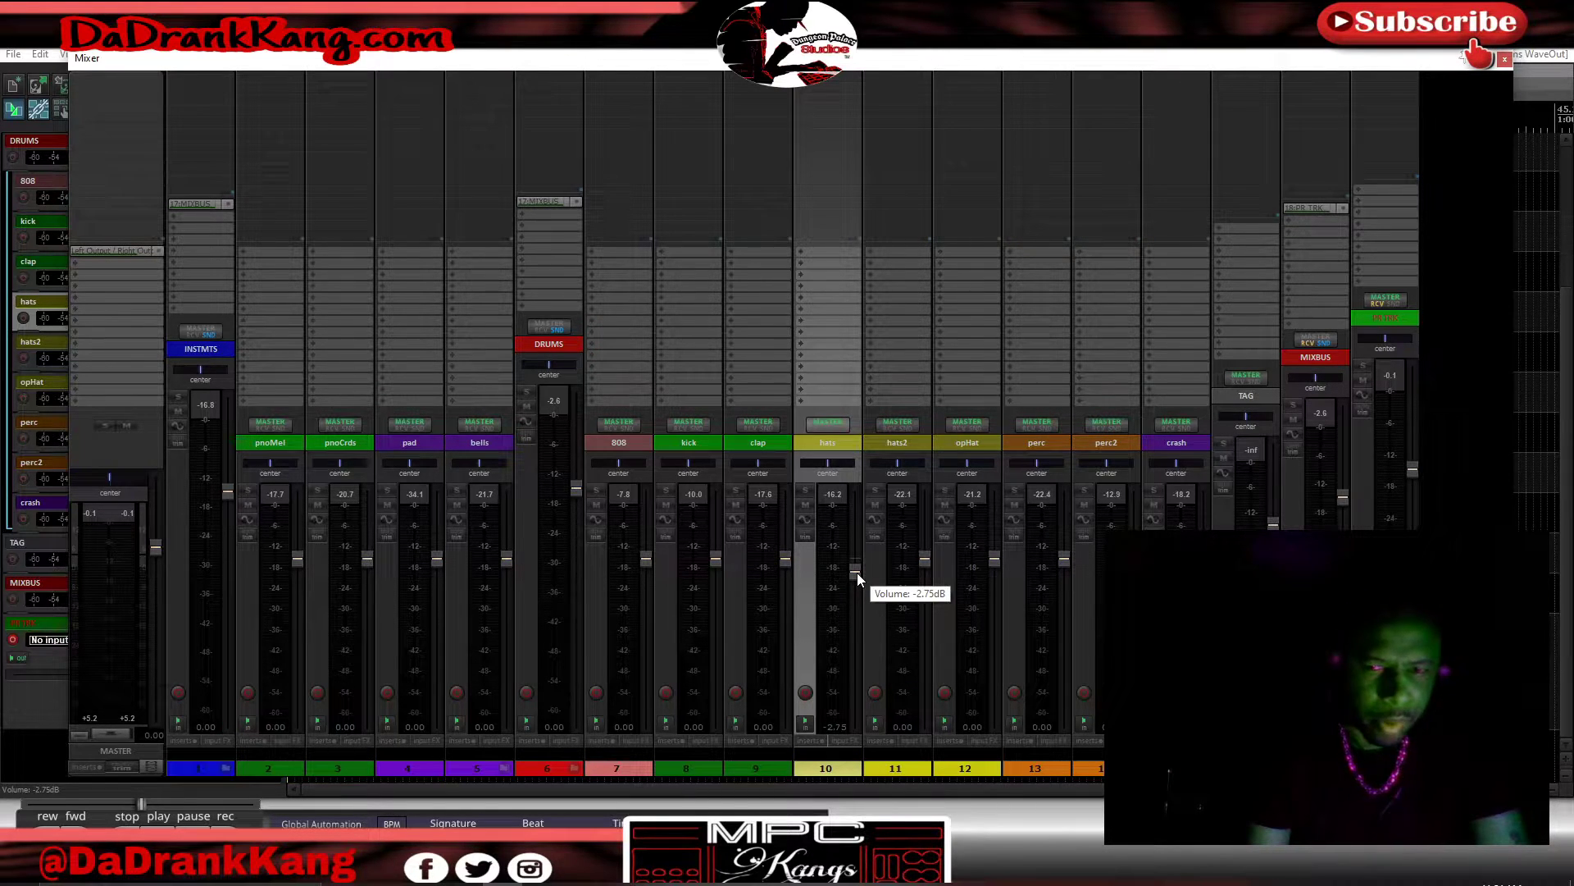
{"action": "double_click", "coordinate": [858, 572]}
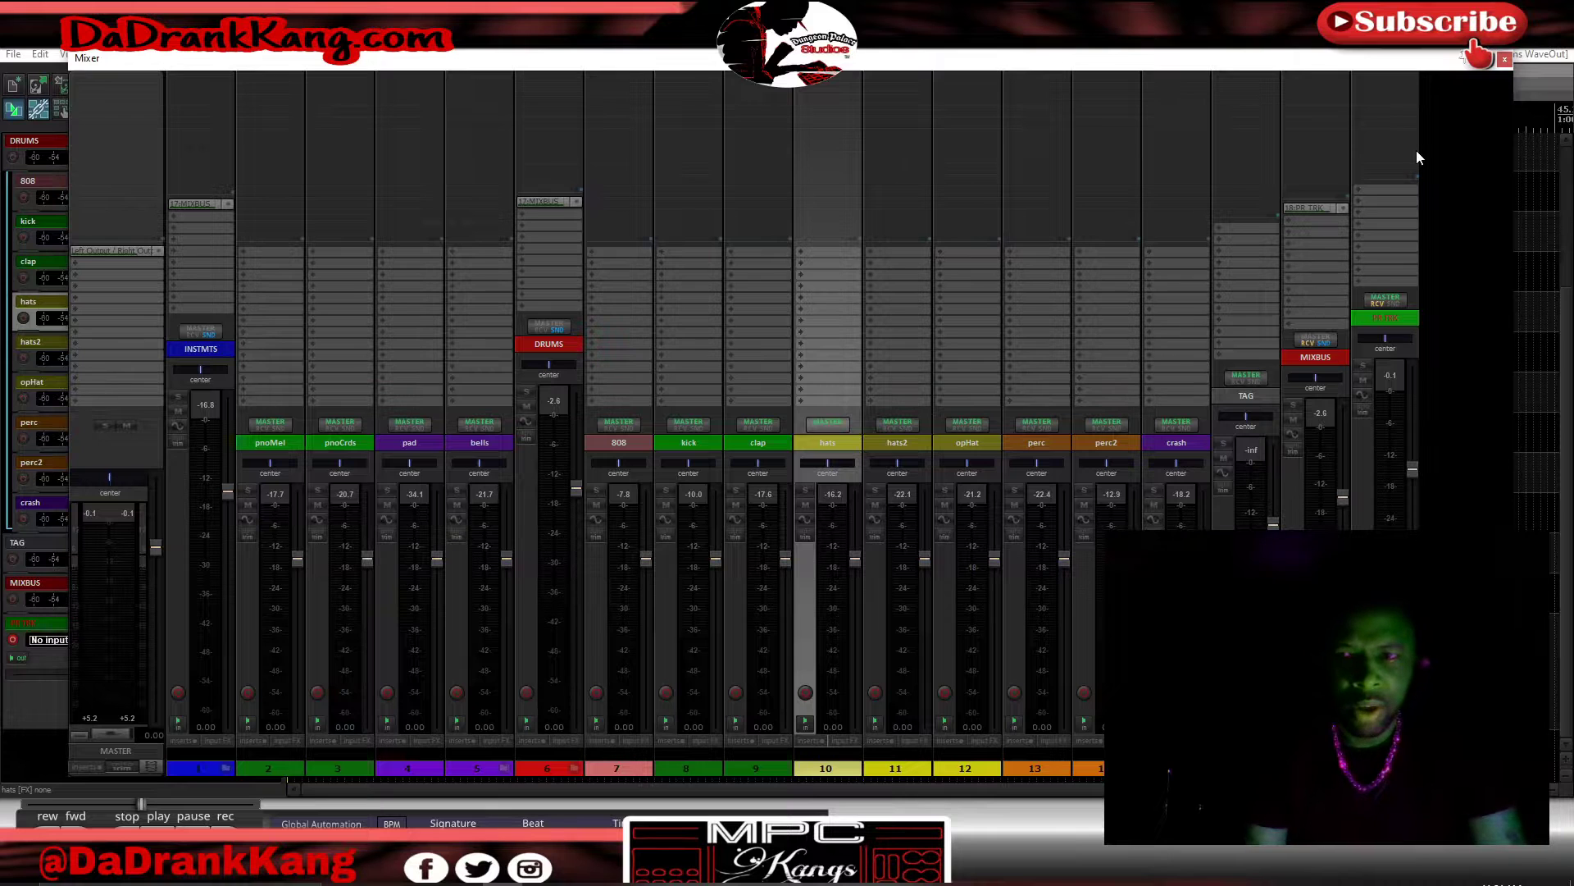
{"action": "left_click", "coordinate": [1506, 60]}
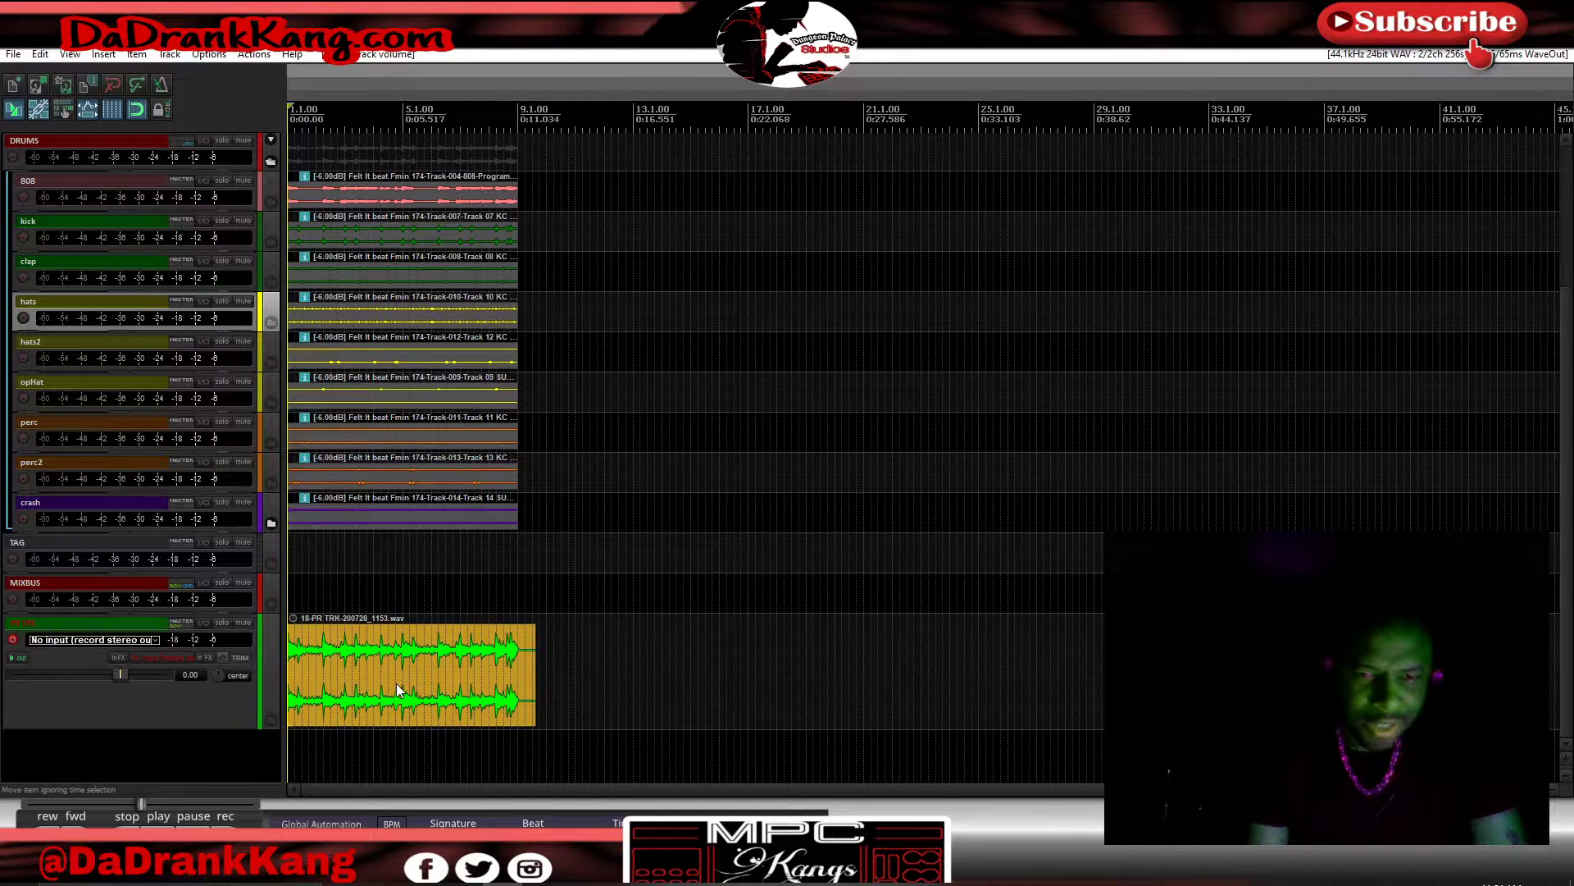
- Lower the INSTMTS folder's volume to -1.93 dB in the mixer as a test, and reset it to its default level
{"action": "scroll", "coordinate": [456, 672], "scroll_direction": "up", "scroll_amount": 4}
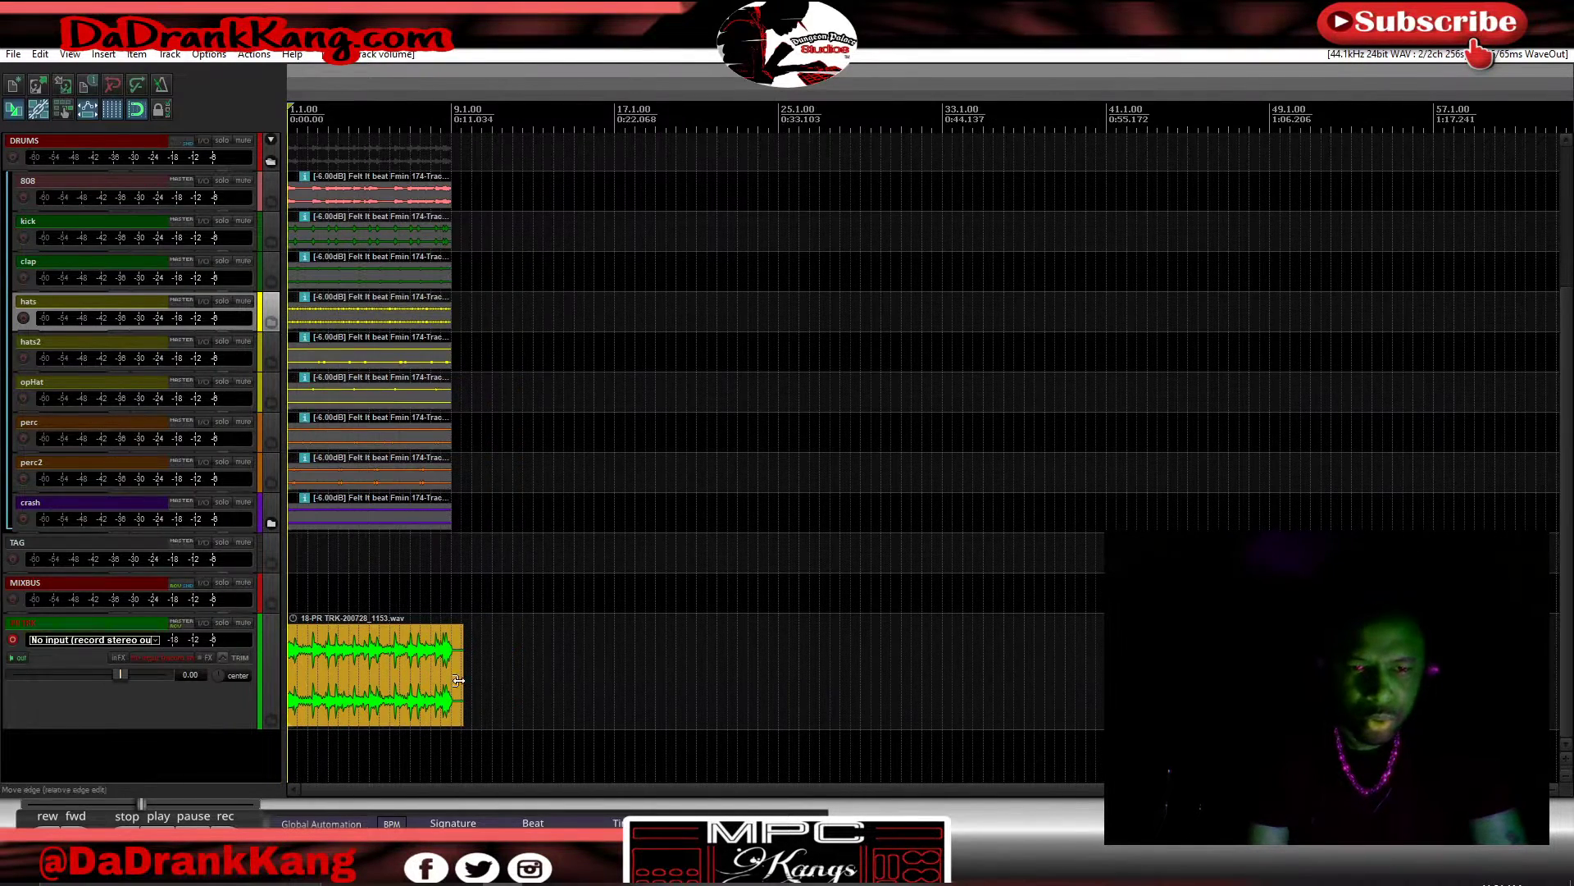
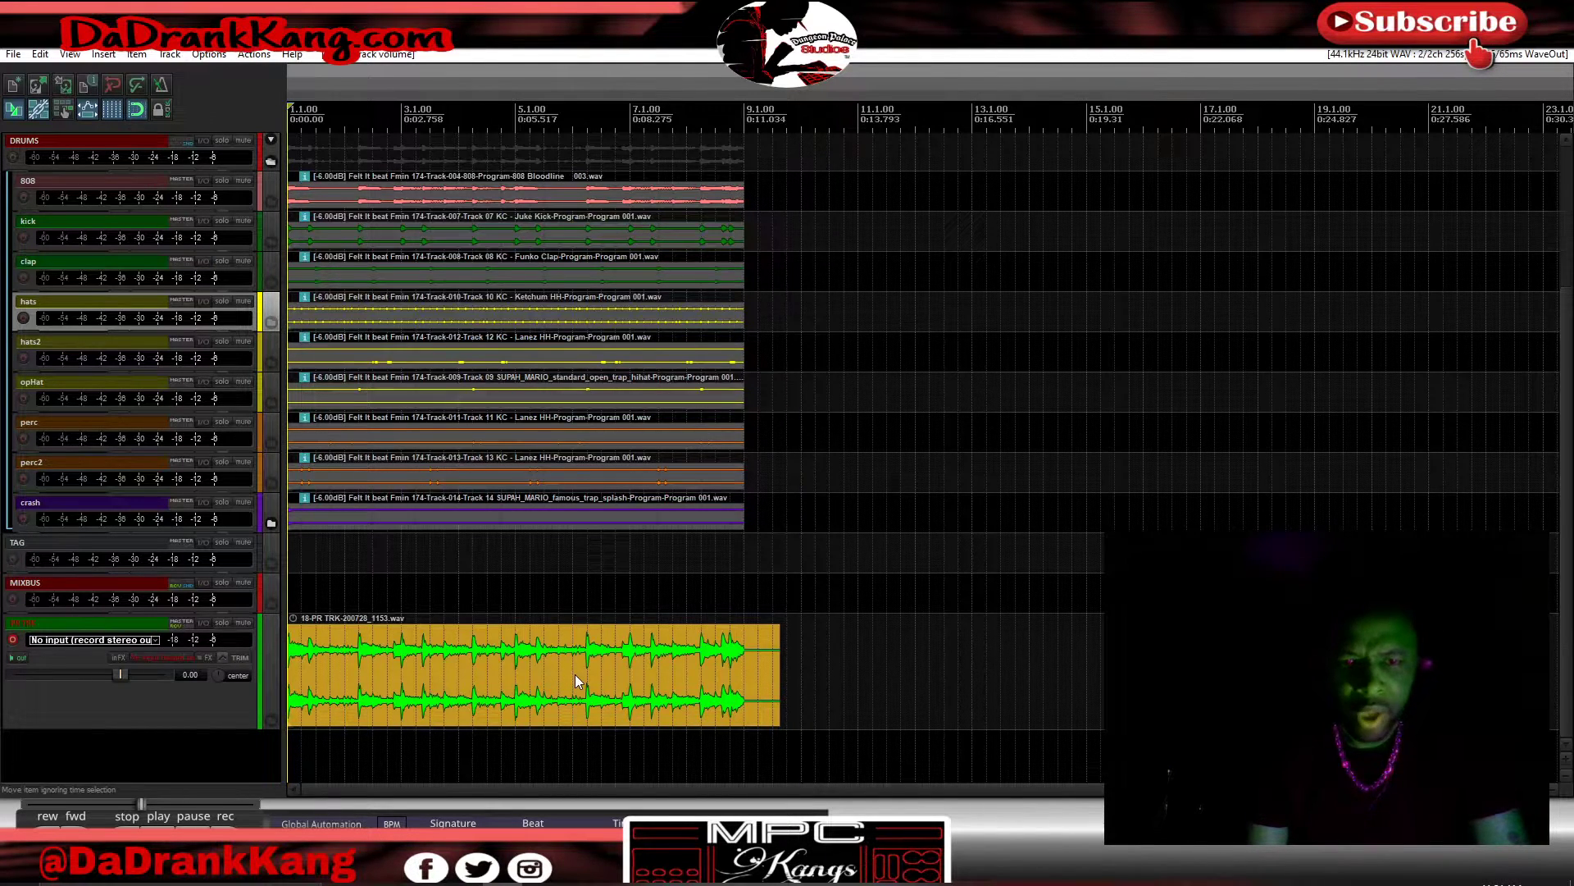
{"action": "scroll", "coordinate": [574, 674], "scroll_direction": "down", "scroll_amount": 2}
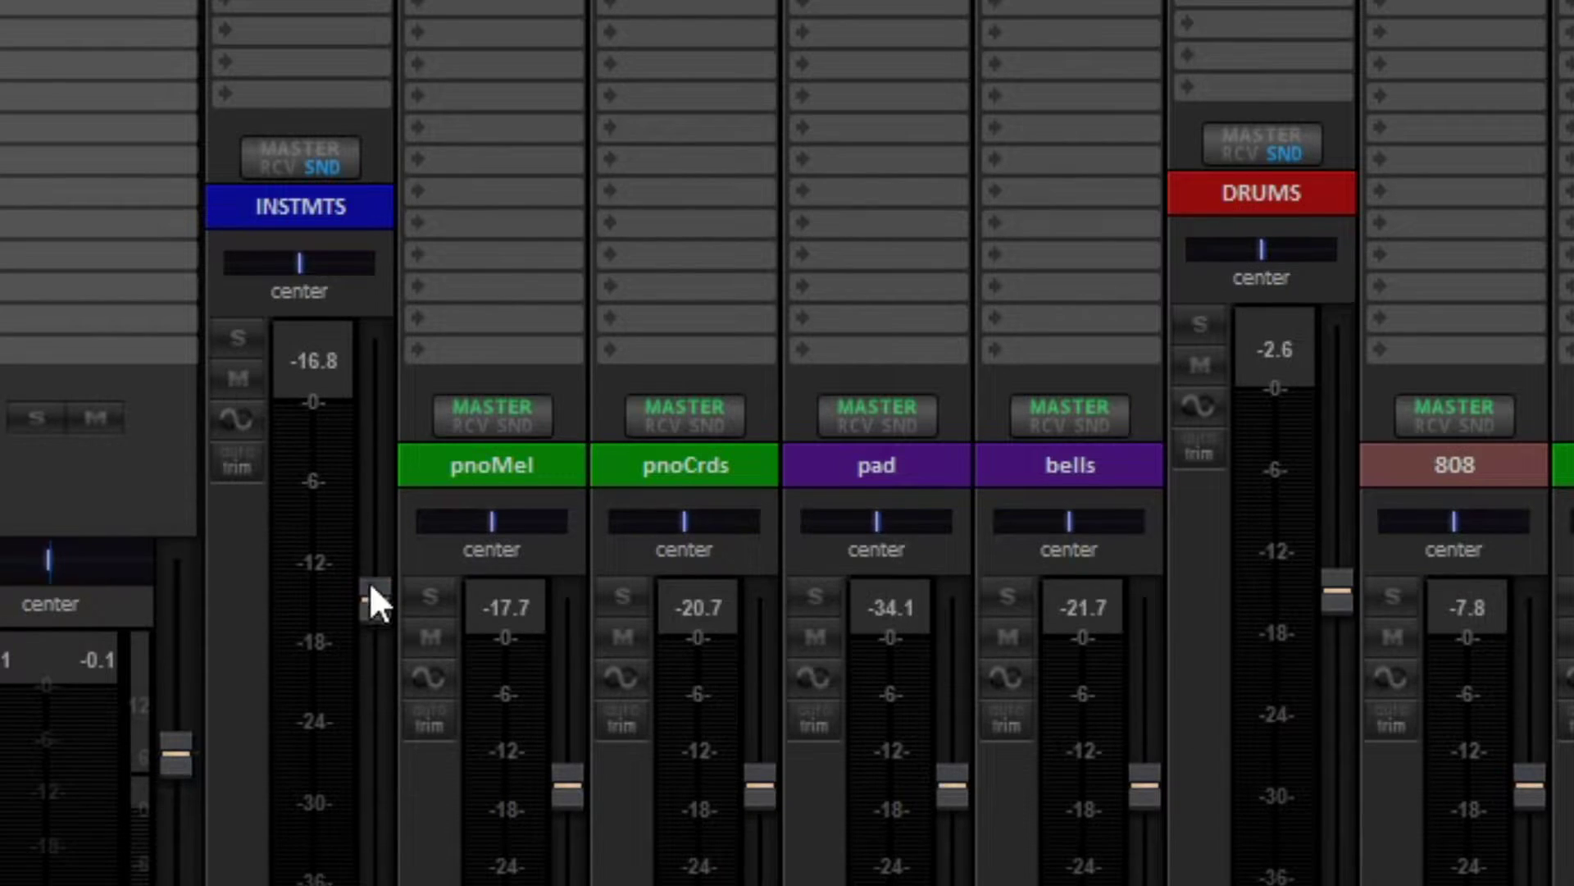
{"action": "mouse_move", "coordinate": [377, 602]}
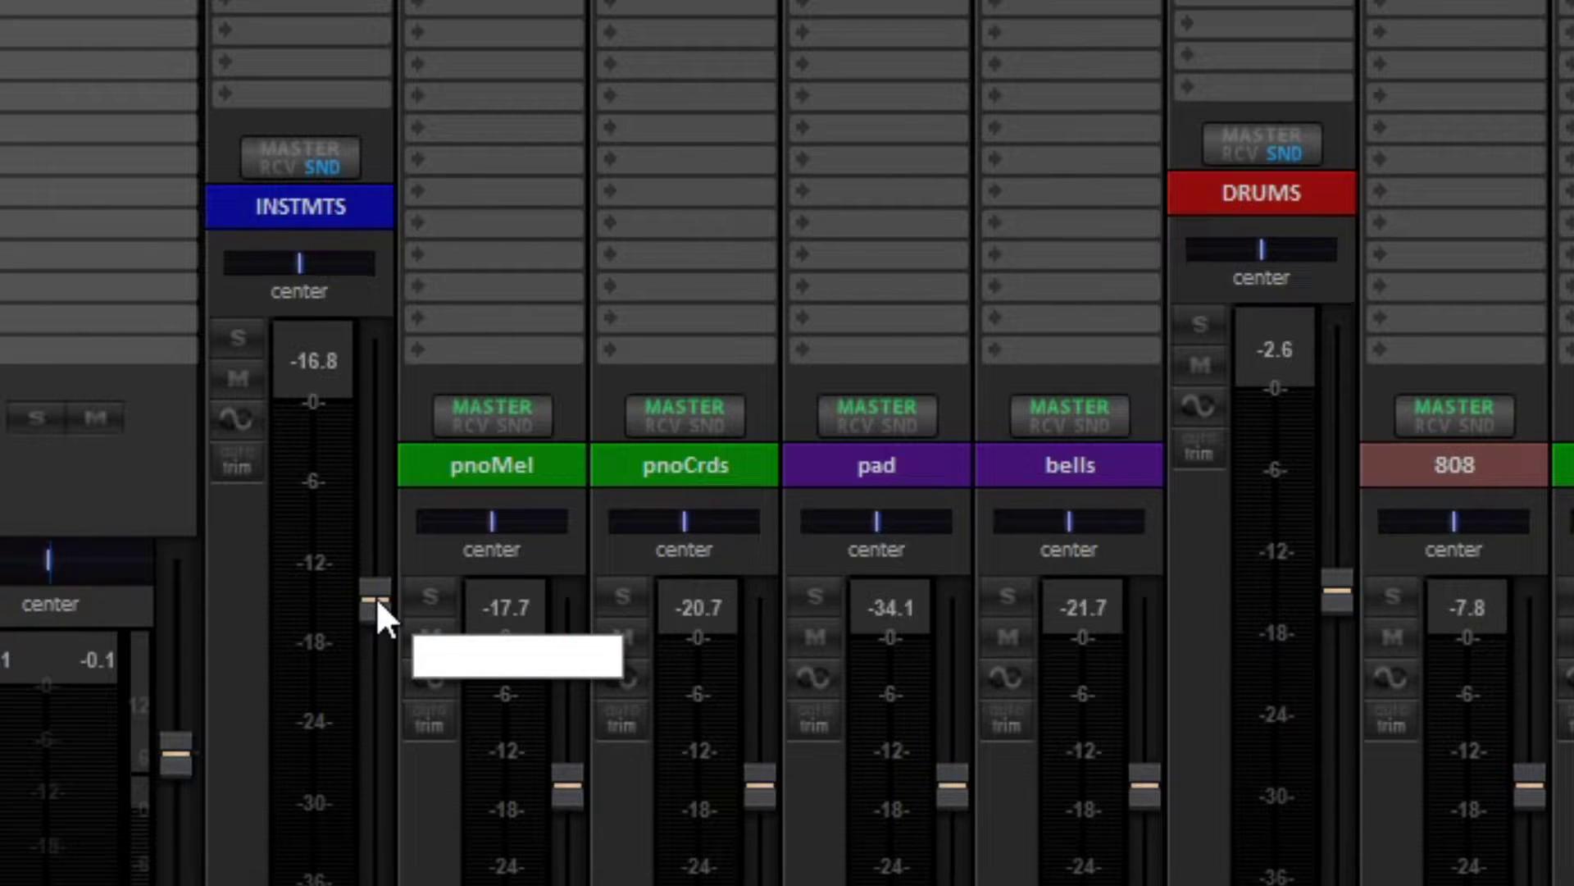
{"action": "left_click_drag", "start_coordinate": [375, 597], "coordinate": [375, 635]}
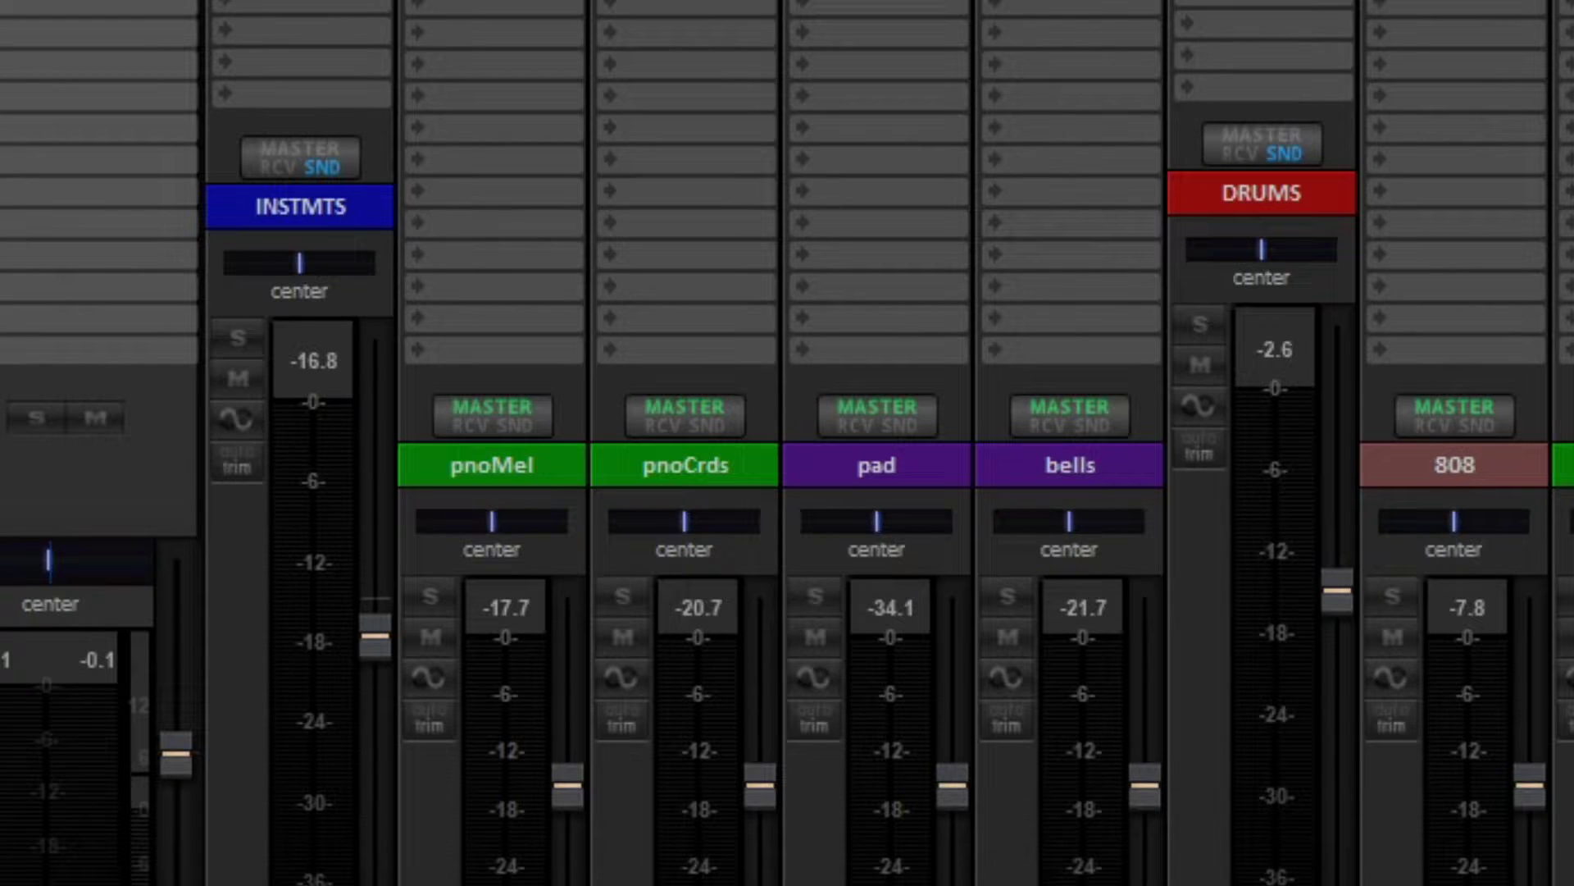
{"action": "mouse_move", "coordinate": [379, 654]}
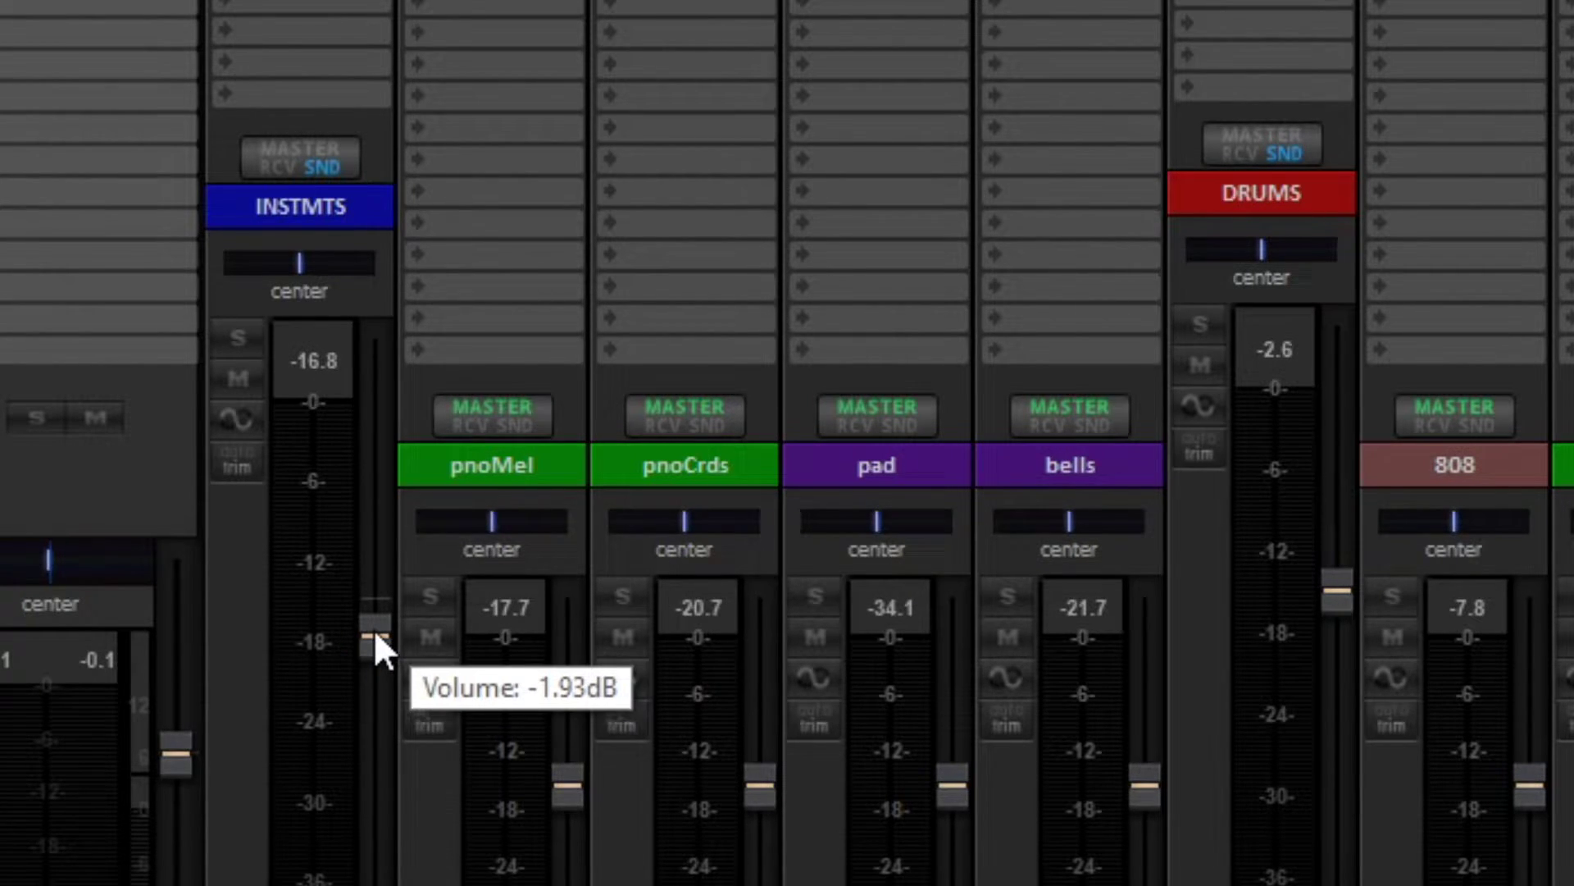
{"action": "double_click", "coordinate": [376, 635]}
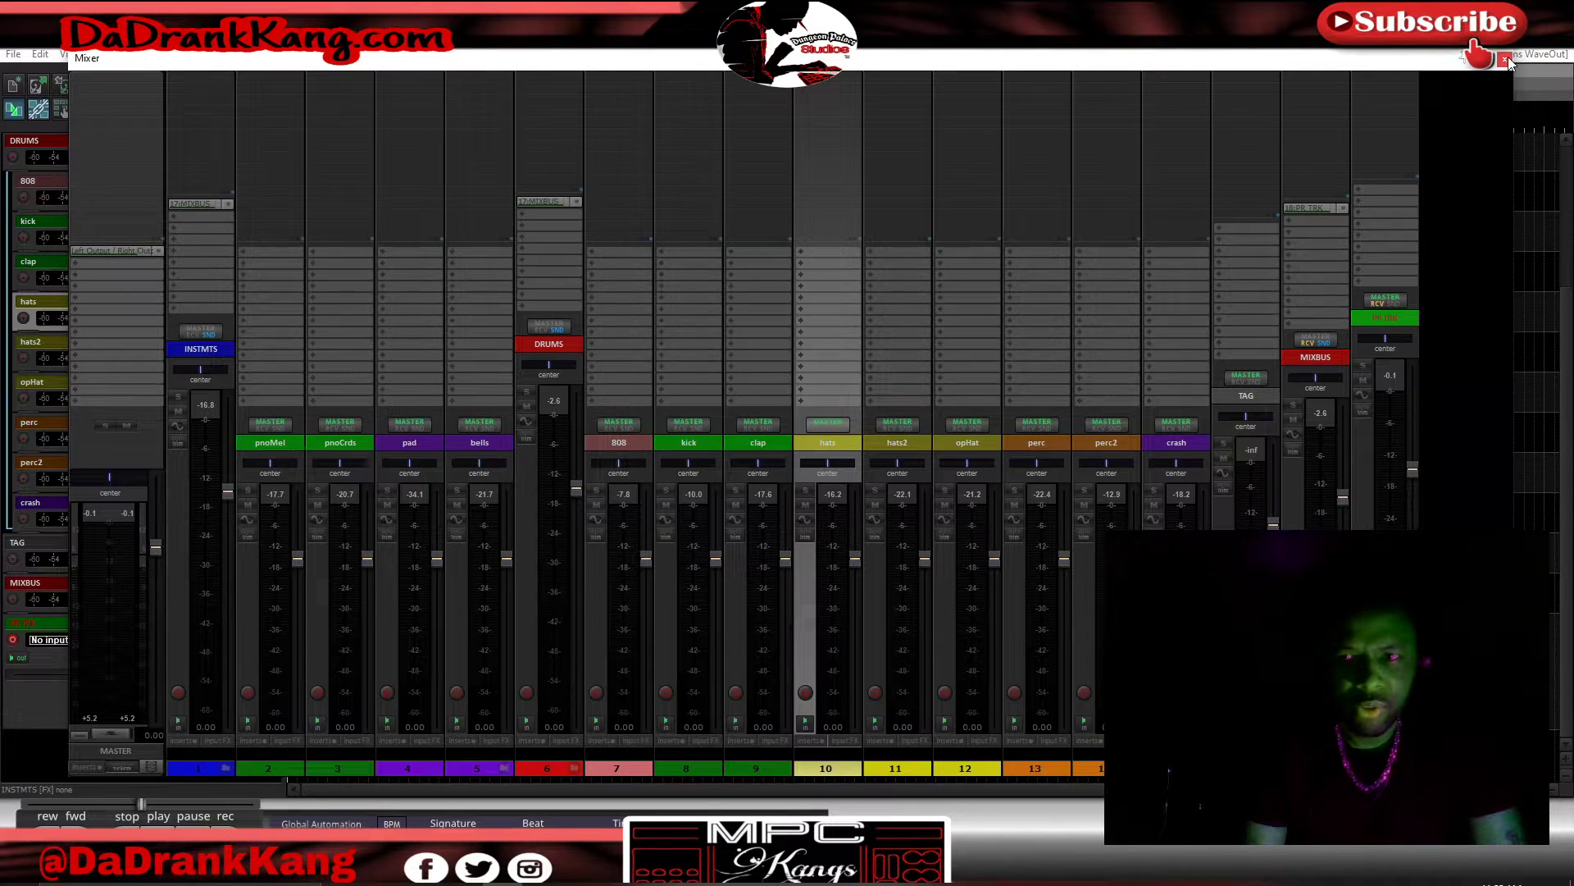
{"action": "key", "text": "ctrl+m"}
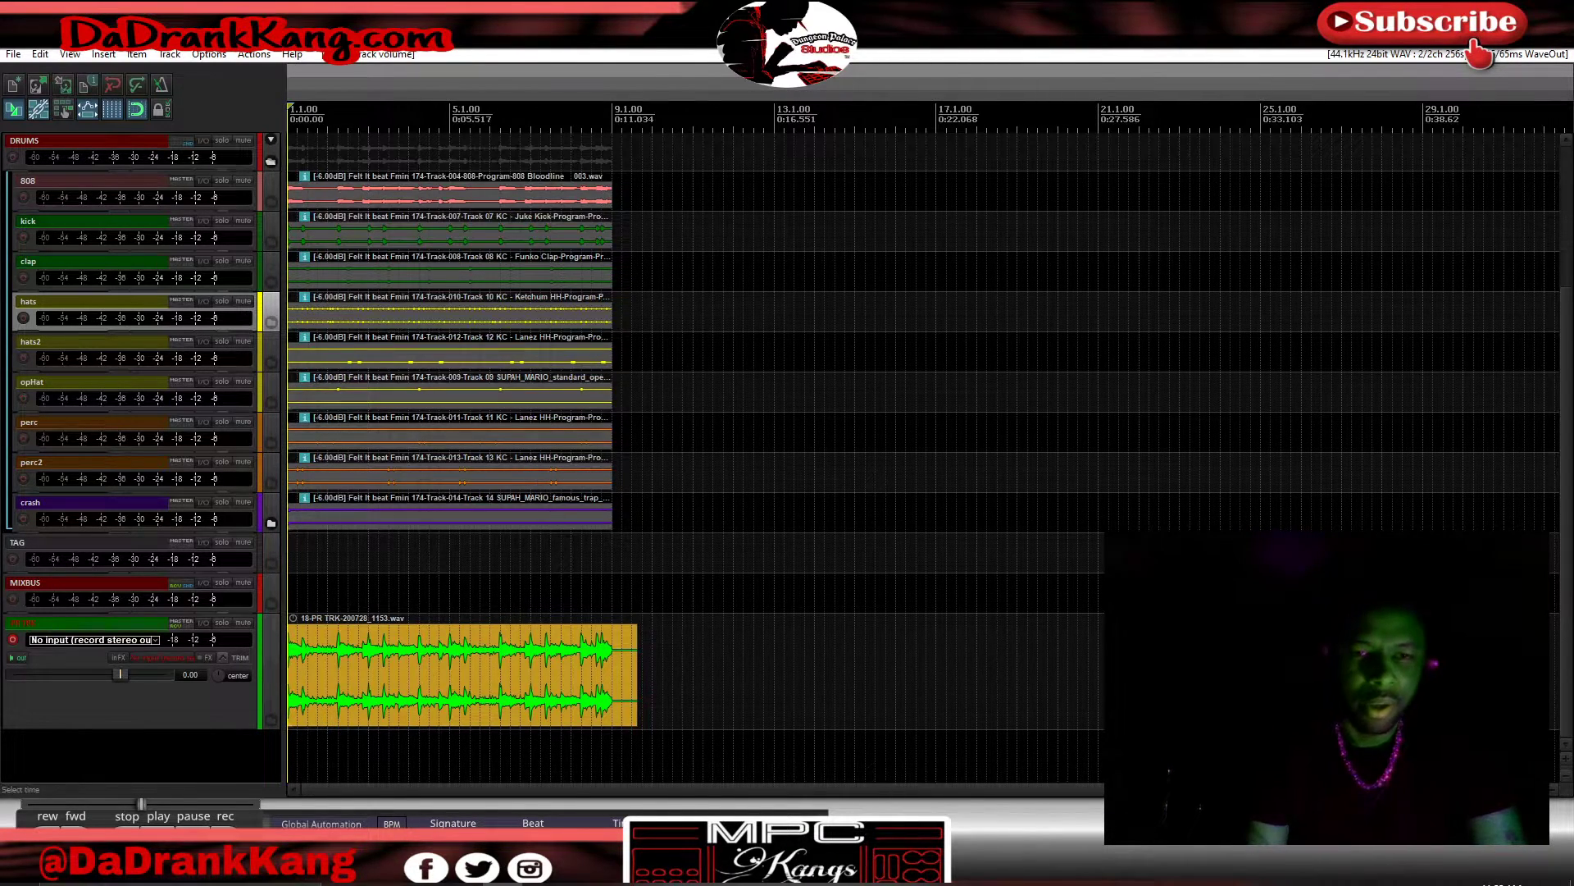
{"action": "scroll", "coordinate": [820, 459], "scroll_direction": "up", "scroll_amount": 1}
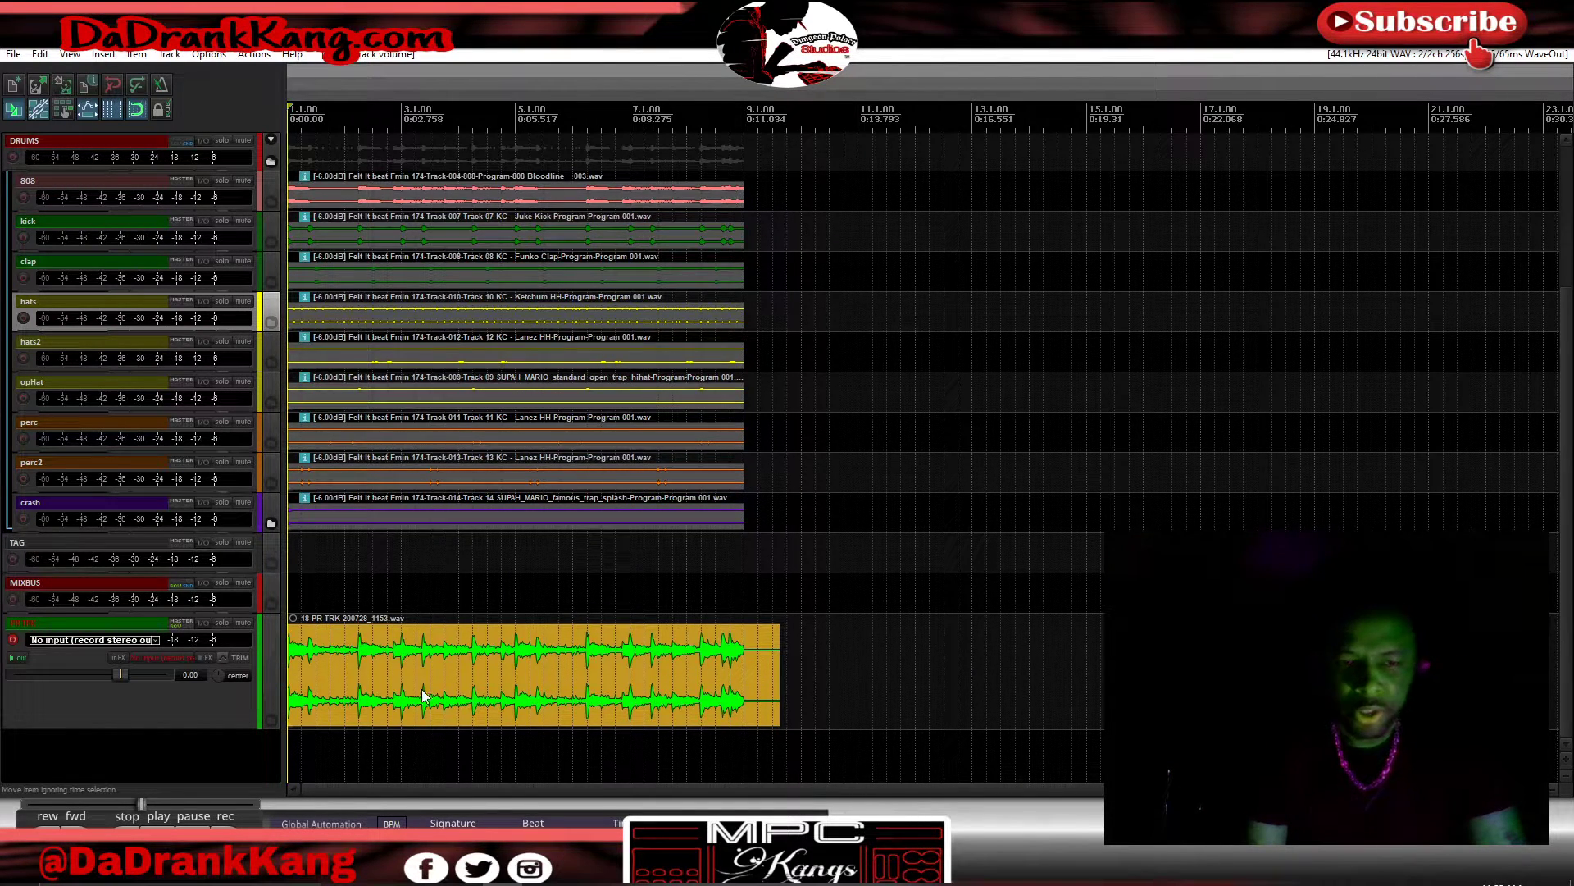
- Move the recorded print item from PR TRK onto a new track below it, and mute that track
{"action": "left_click", "coordinate": [375, 673]}
{"action": "left_click_drag", "start_coordinate": [376, 672], "coordinate": [362, 753]}
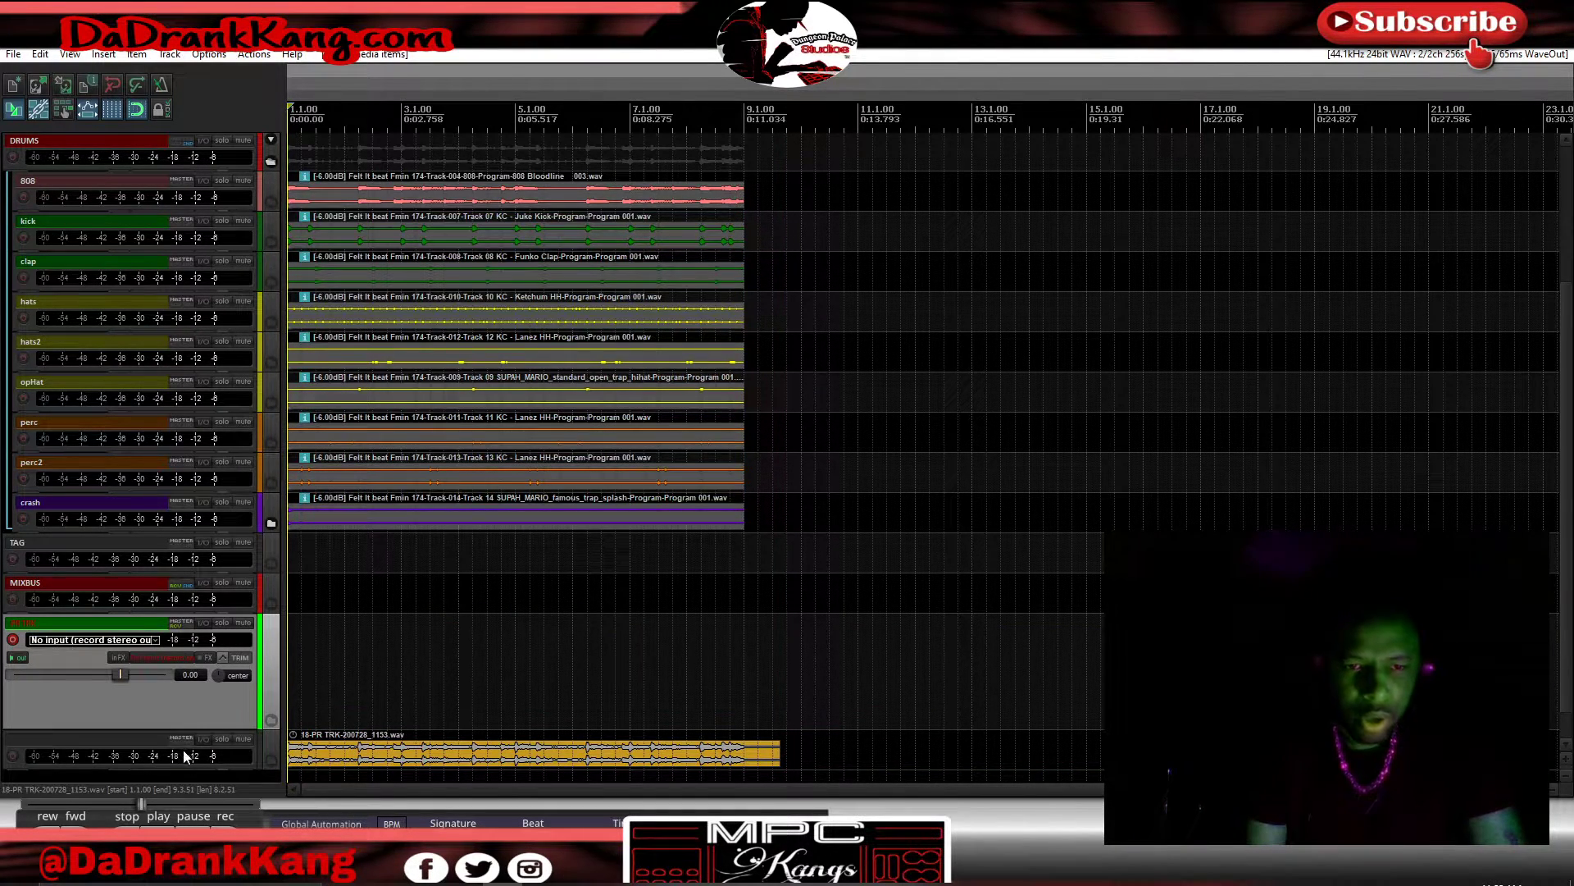
{"action": "scroll", "coordinate": [201, 771], "scroll_direction": "down", "scroll_amount": 2}
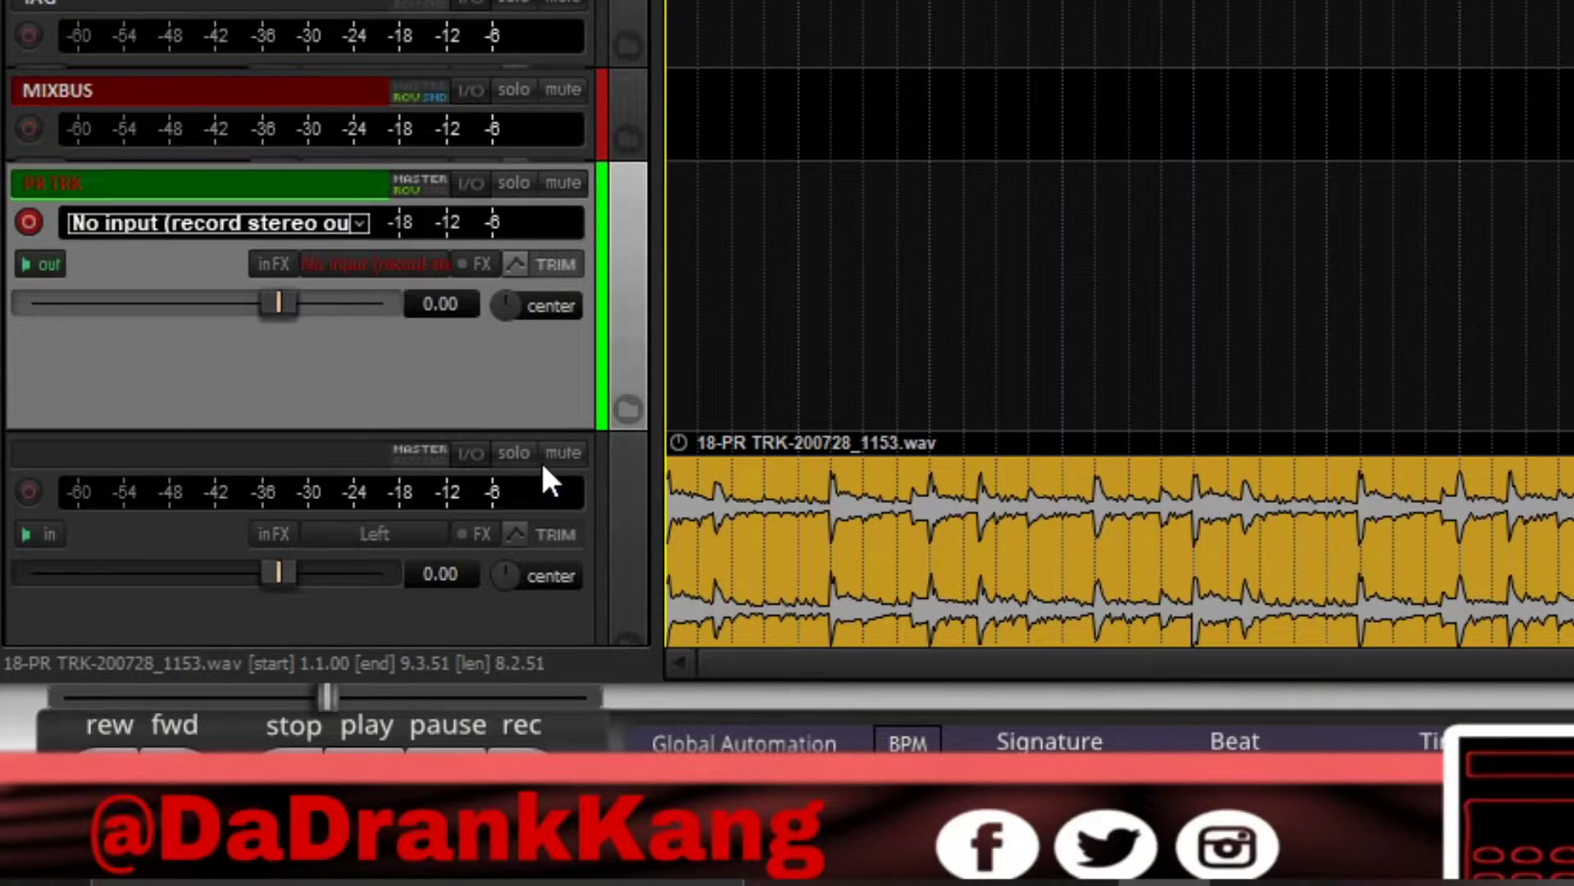
{"action": "left_click", "coordinate": [562, 453]}
{"action": "scroll", "coordinate": [965, 516], "scroll_direction": "down", "scroll_amount": 1}
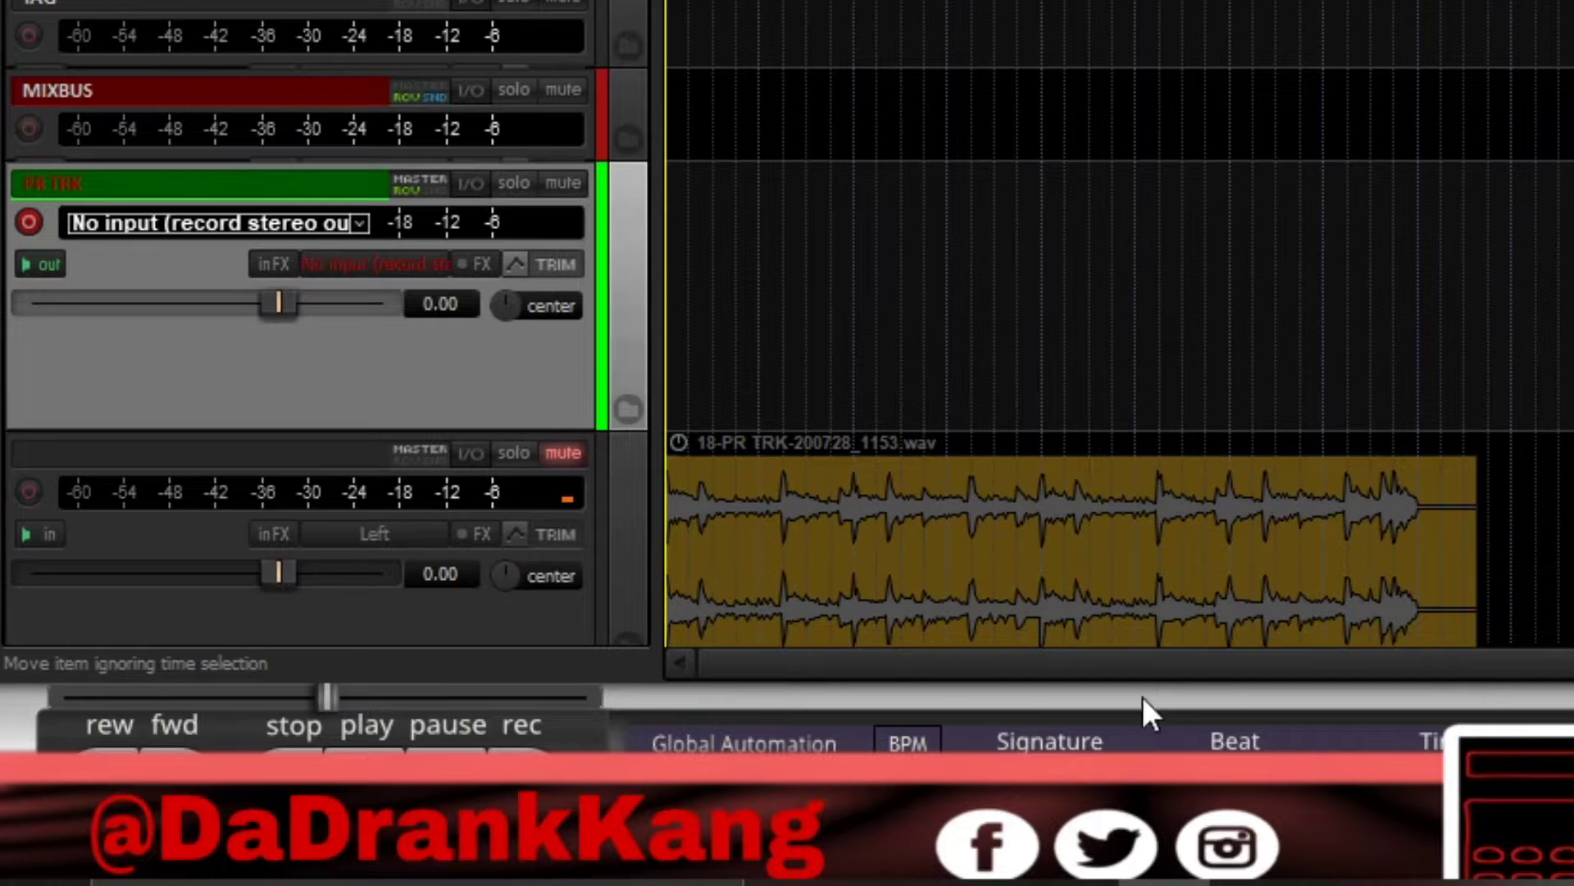
{"action": "scroll", "coordinate": [1072, 555], "scroll_direction": "up", "scroll_amount": 1}
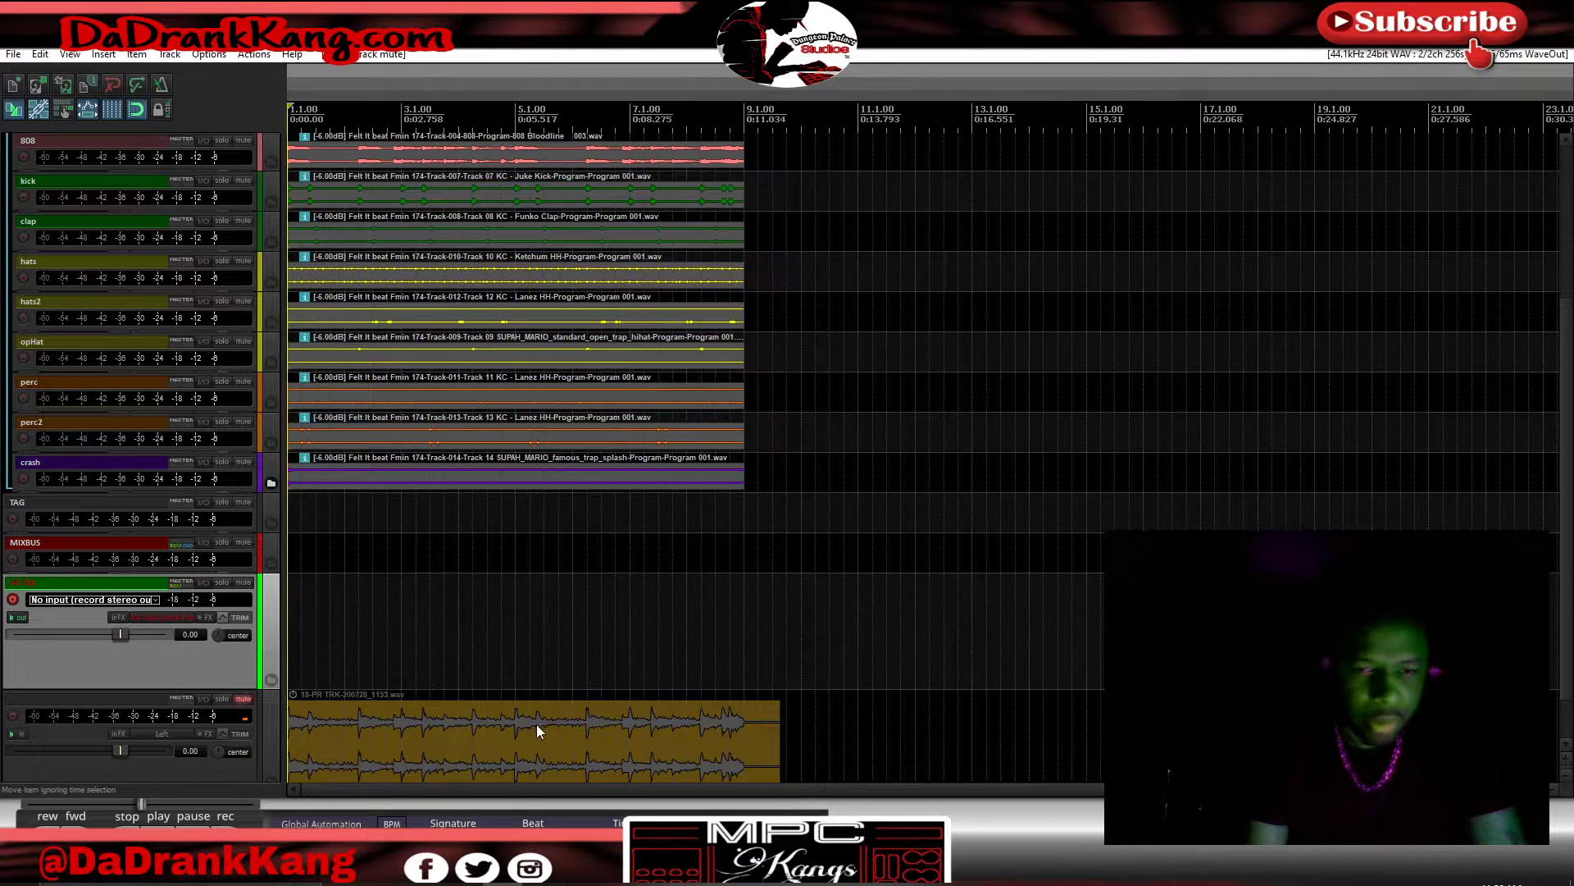
{"action": "scroll", "coordinate": [244, 680], "scroll_direction": "down", "scroll_amount": 1}
{"action": "scroll", "coordinate": [314, 689], "scroll_direction": "down", "scroll_amount": 2}
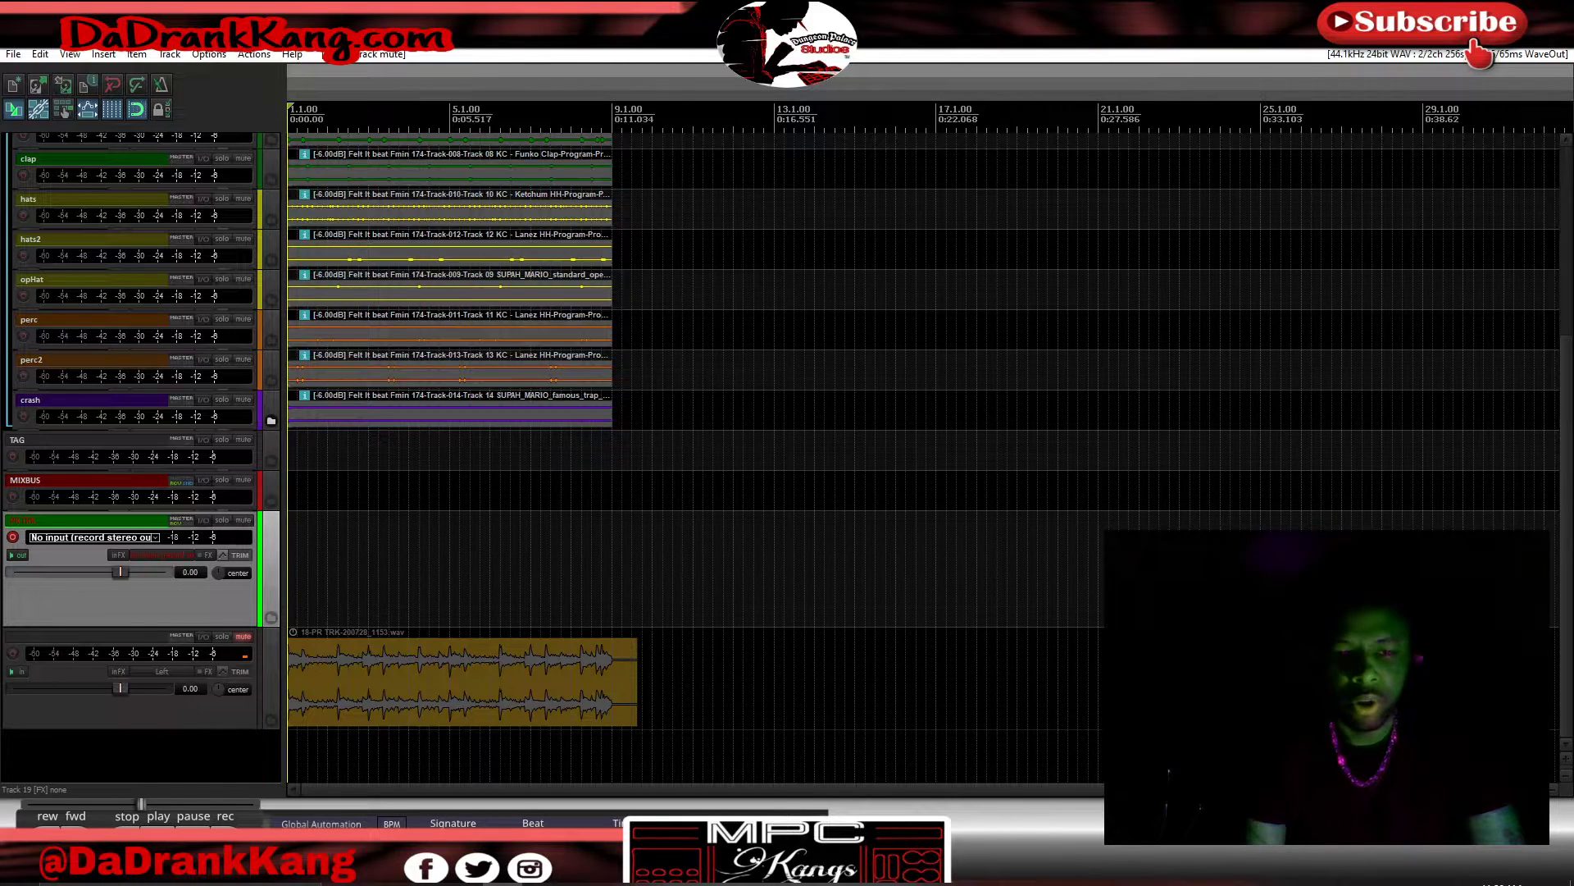
{"action": "scroll", "coordinate": [539, 643], "scroll_direction": "up", "scroll_amount": 1}
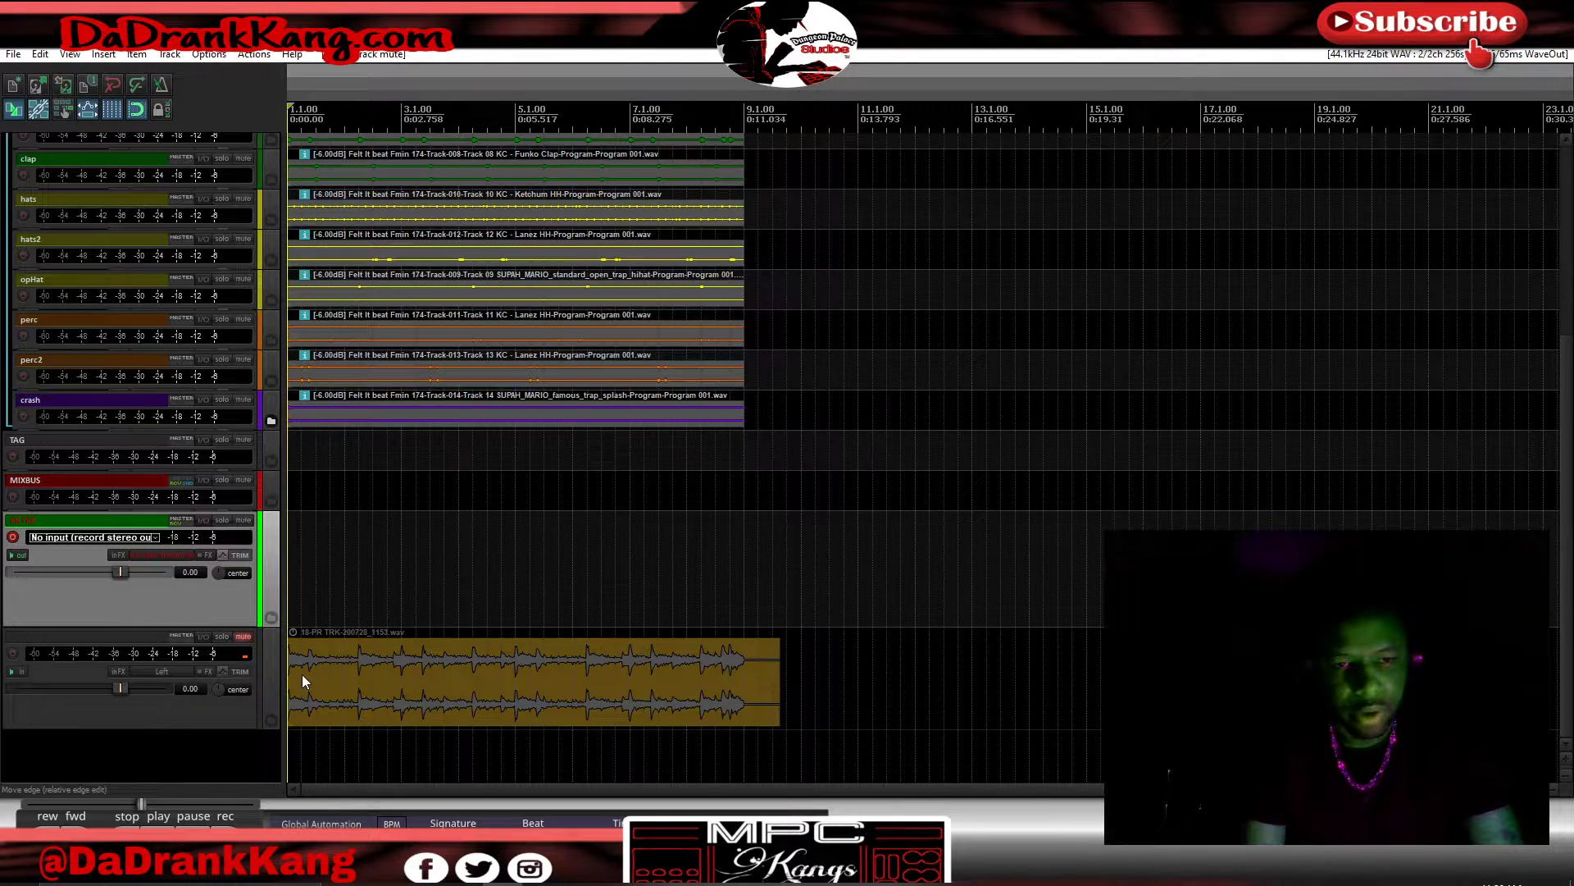
- Open the mixer and insert the GVST GClip plug-in on the master track
{"action": "key", "text": "ctrl+m"}
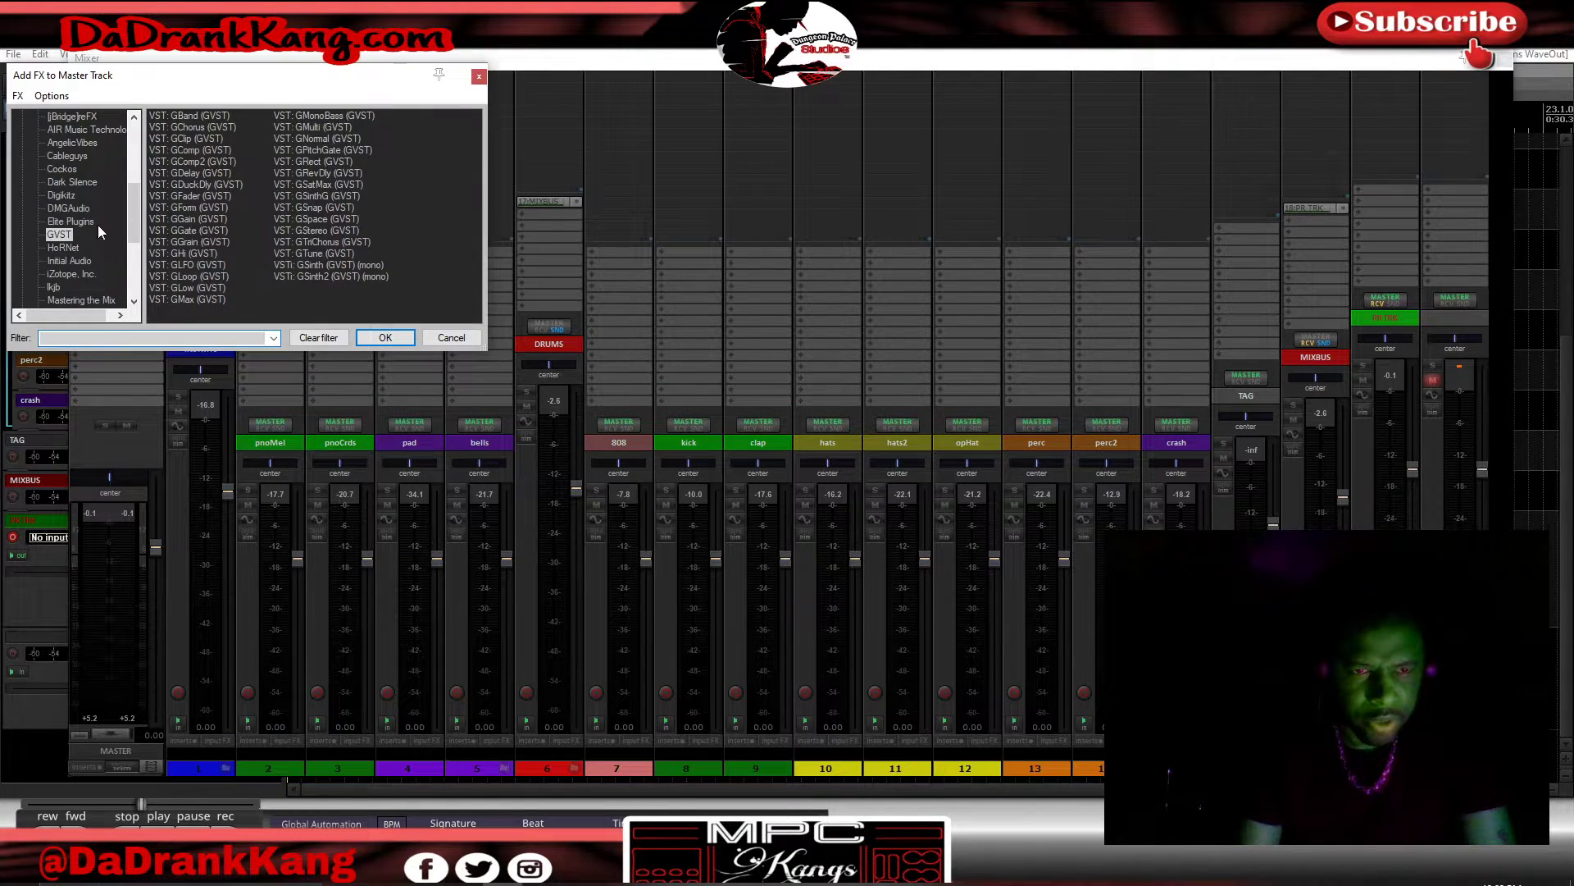
{"action": "scroll", "coordinate": [59, 213], "scroll_direction": "down", "scroll_amount": 1}
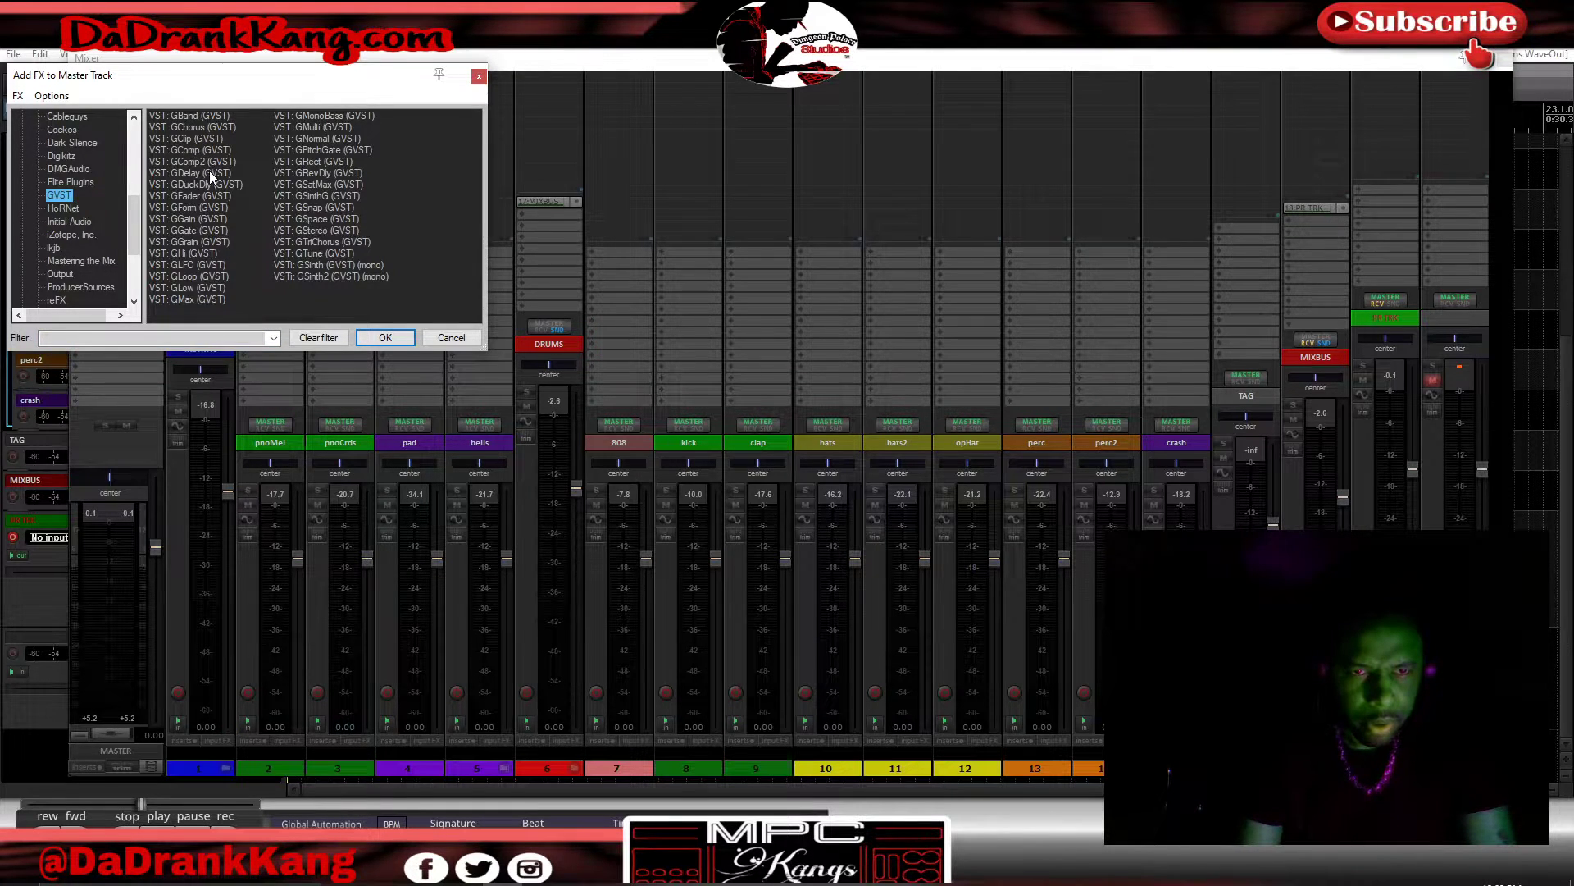
{"action": "double_click", "coordinate": [203, 140]}
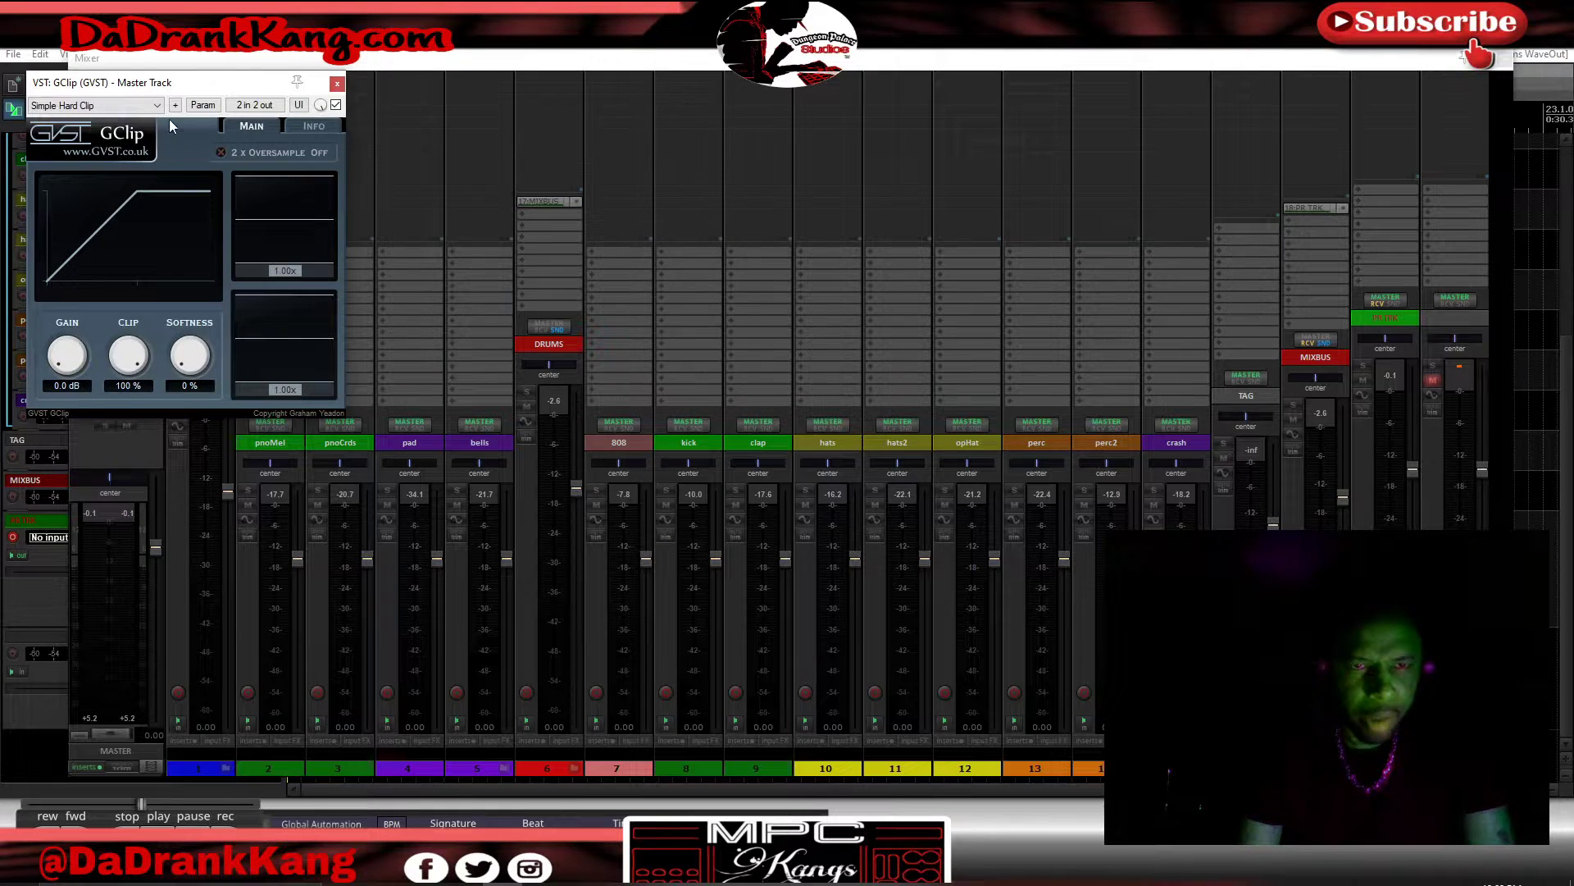
{"action": "left_click_drag", "start_coordinate": [291, 85], "coordinate": [527, 63]}
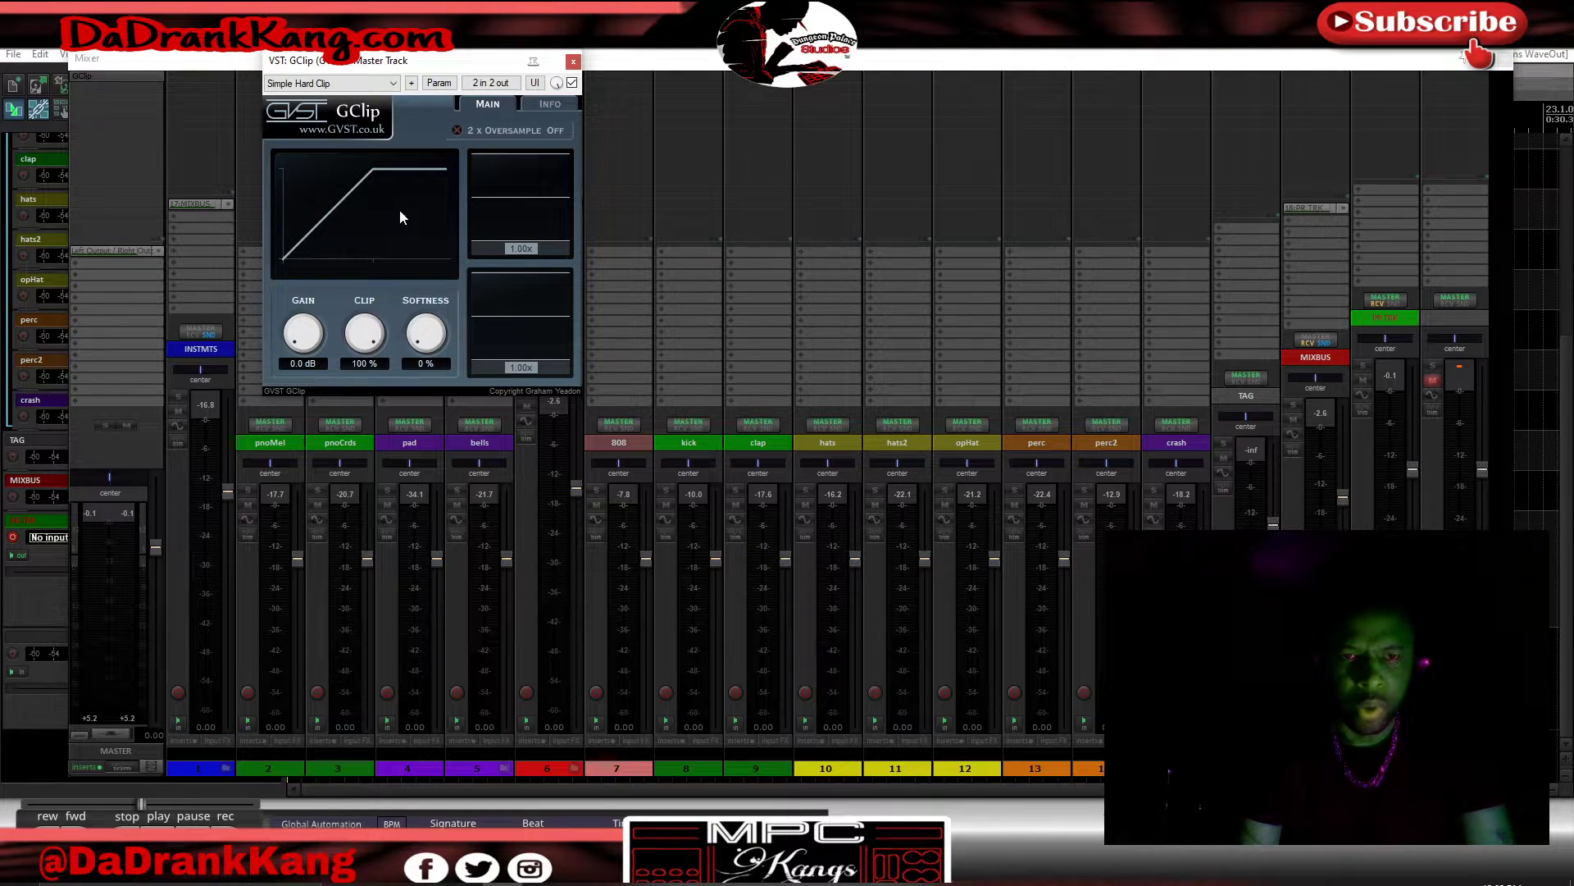
- Compare GClip's Simple Hard Clip and Simple Soft Clip presets, and finish on Simple Soft Clip
{"action": "left_click", "coordinate": [331, 83]}
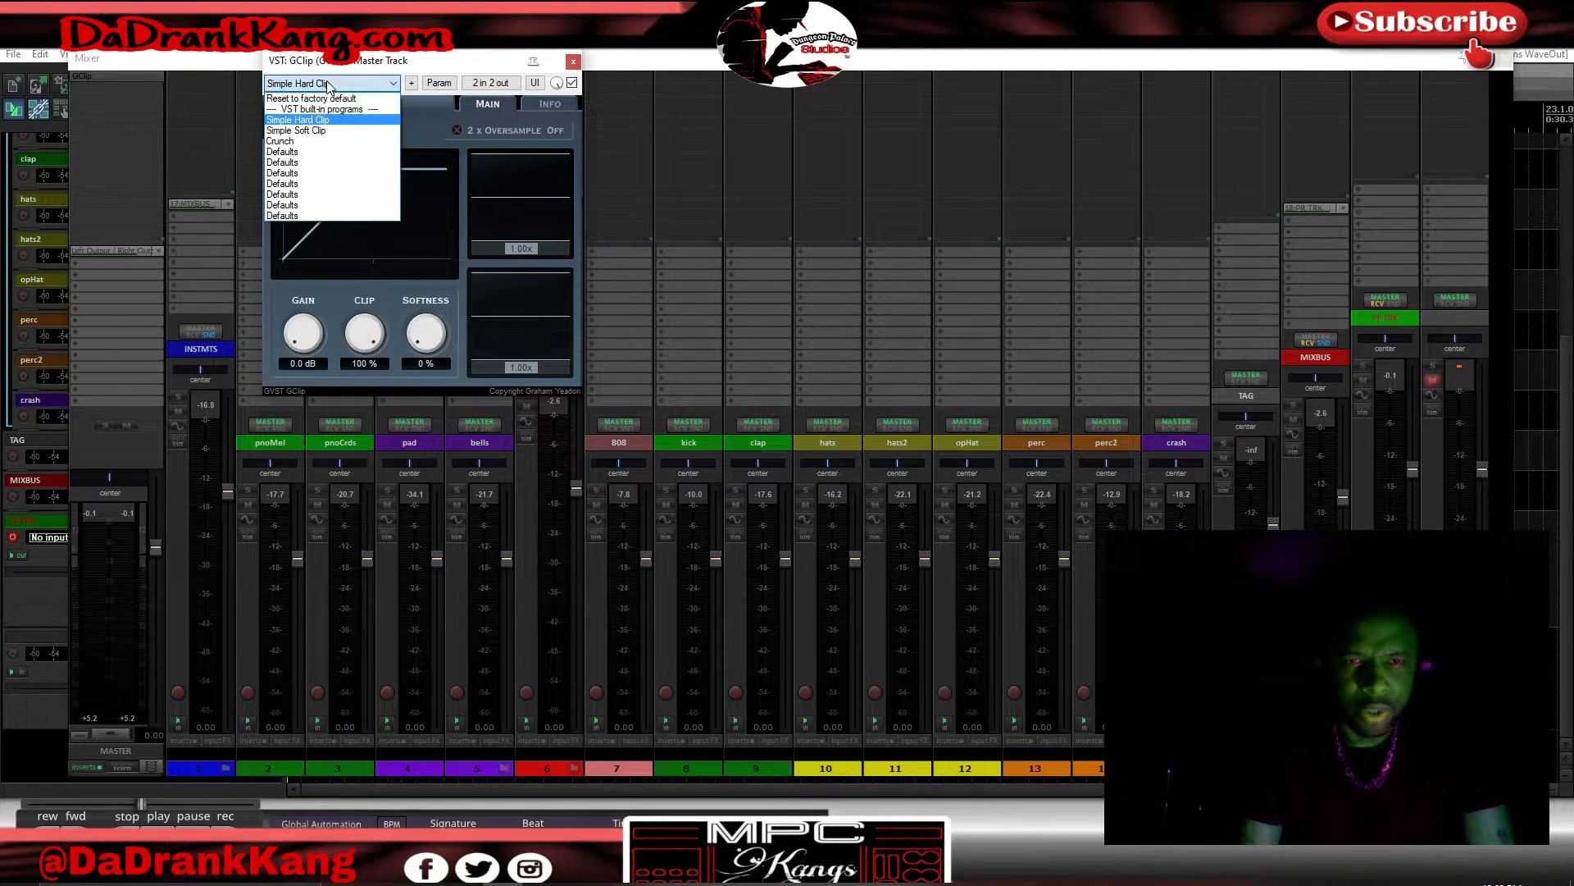
{"action": "left_click", "coordinate": [327, 130]}
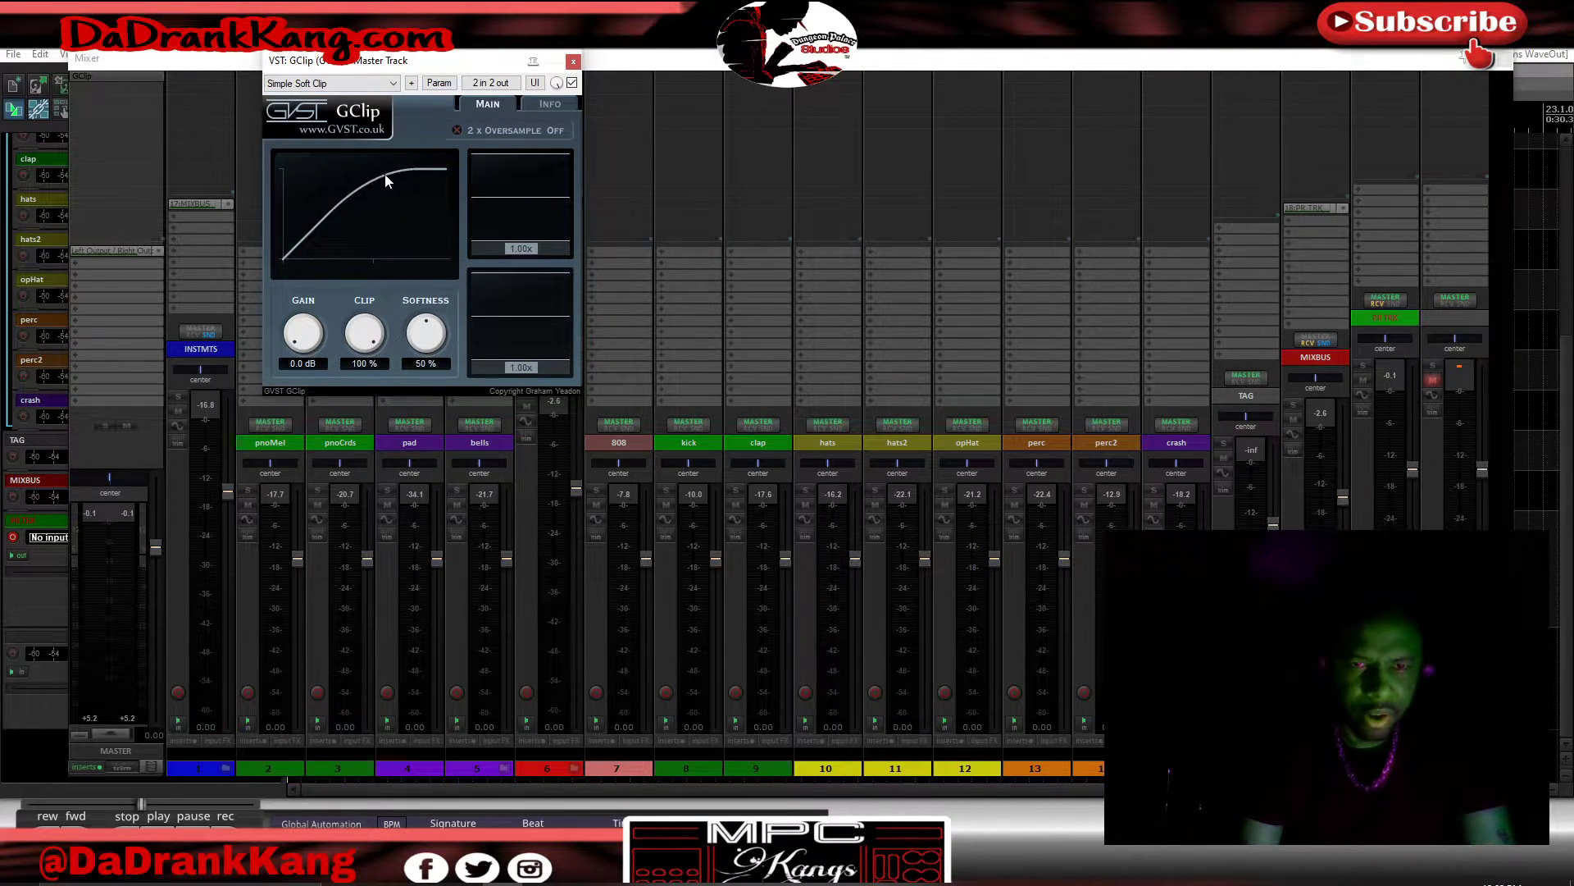
{"action": "left_click", "coordinate": [331, 85]}
{"action": "left_click", "coordinate": [320, 114]}
{"action": "left_click", "coordinate": [321, 83]}
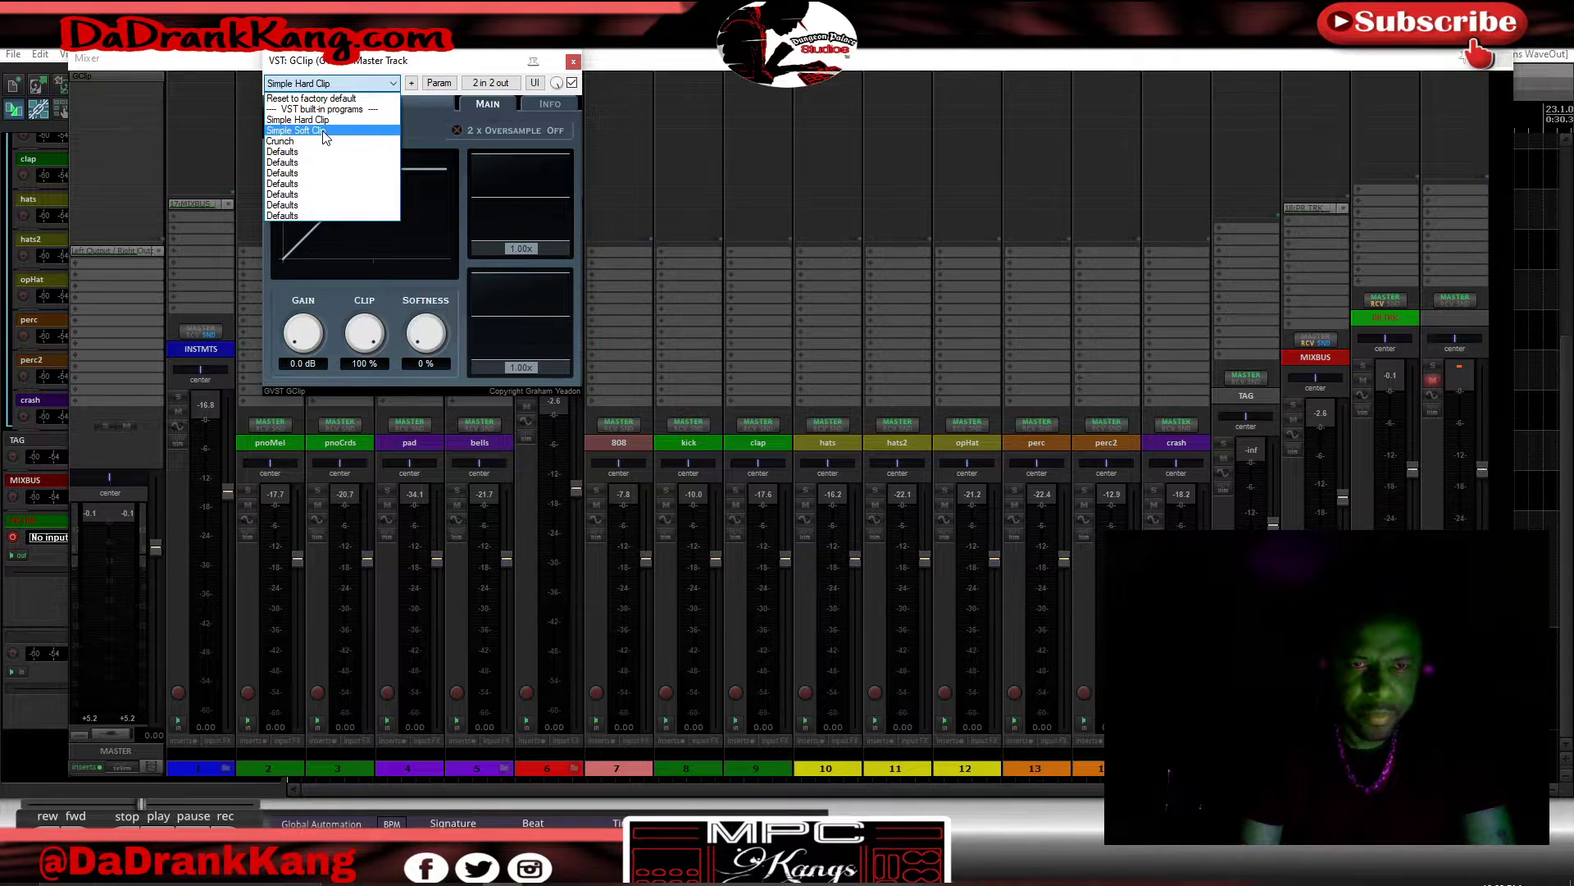
{"action": "left_click", "coordinate": [324, 119]}
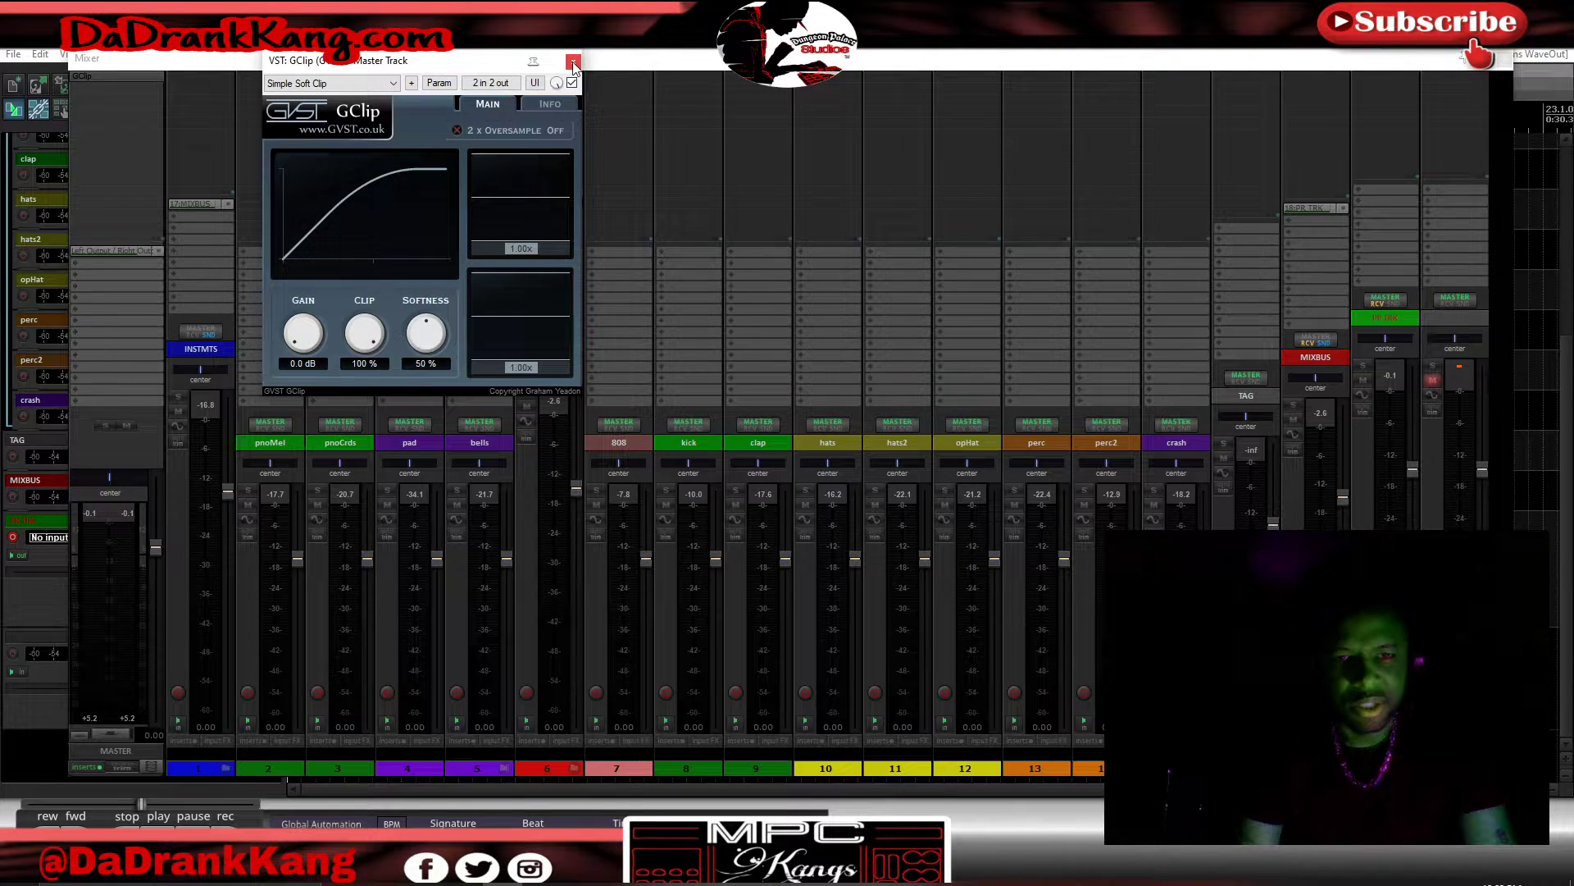
{"action": "left_click_drag", "start_coordinate": [413, 61], "coordinate": [446, 61]}
- Insert the VST3 version of iZotope Ozone Imager 2 on the master track after GClip
{"action": "left_click", "coordinate": [97, 87]}
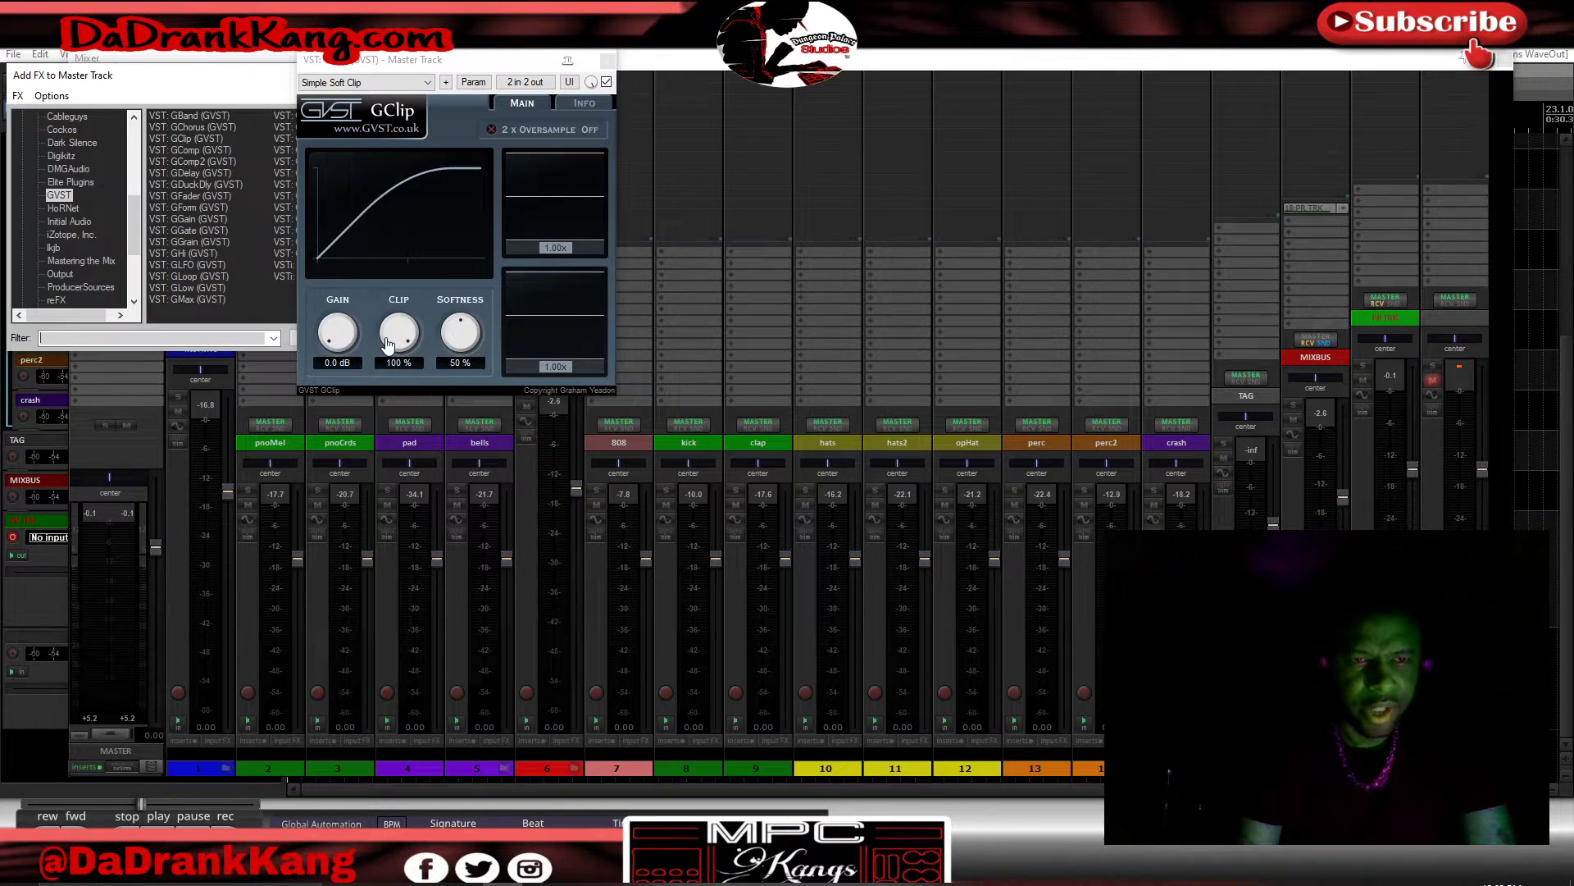
{"action": "left_click", "coordinate": [607, 64]}
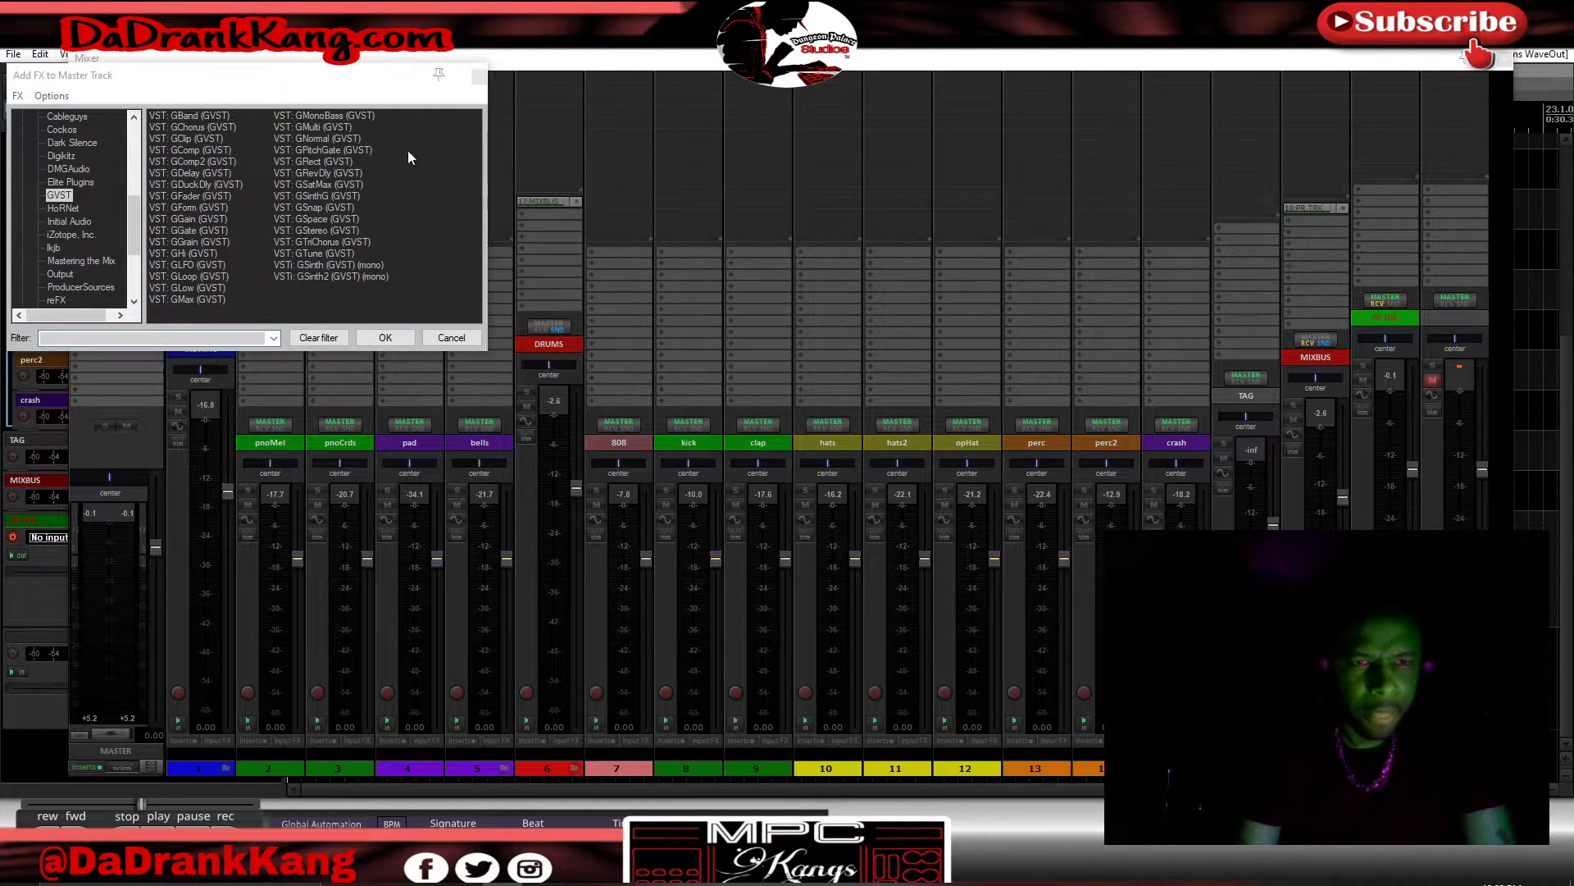
{"action": "scroll", "coordinate": [64, 203], "scroll_direction": "down", "scroll_amount": 1}
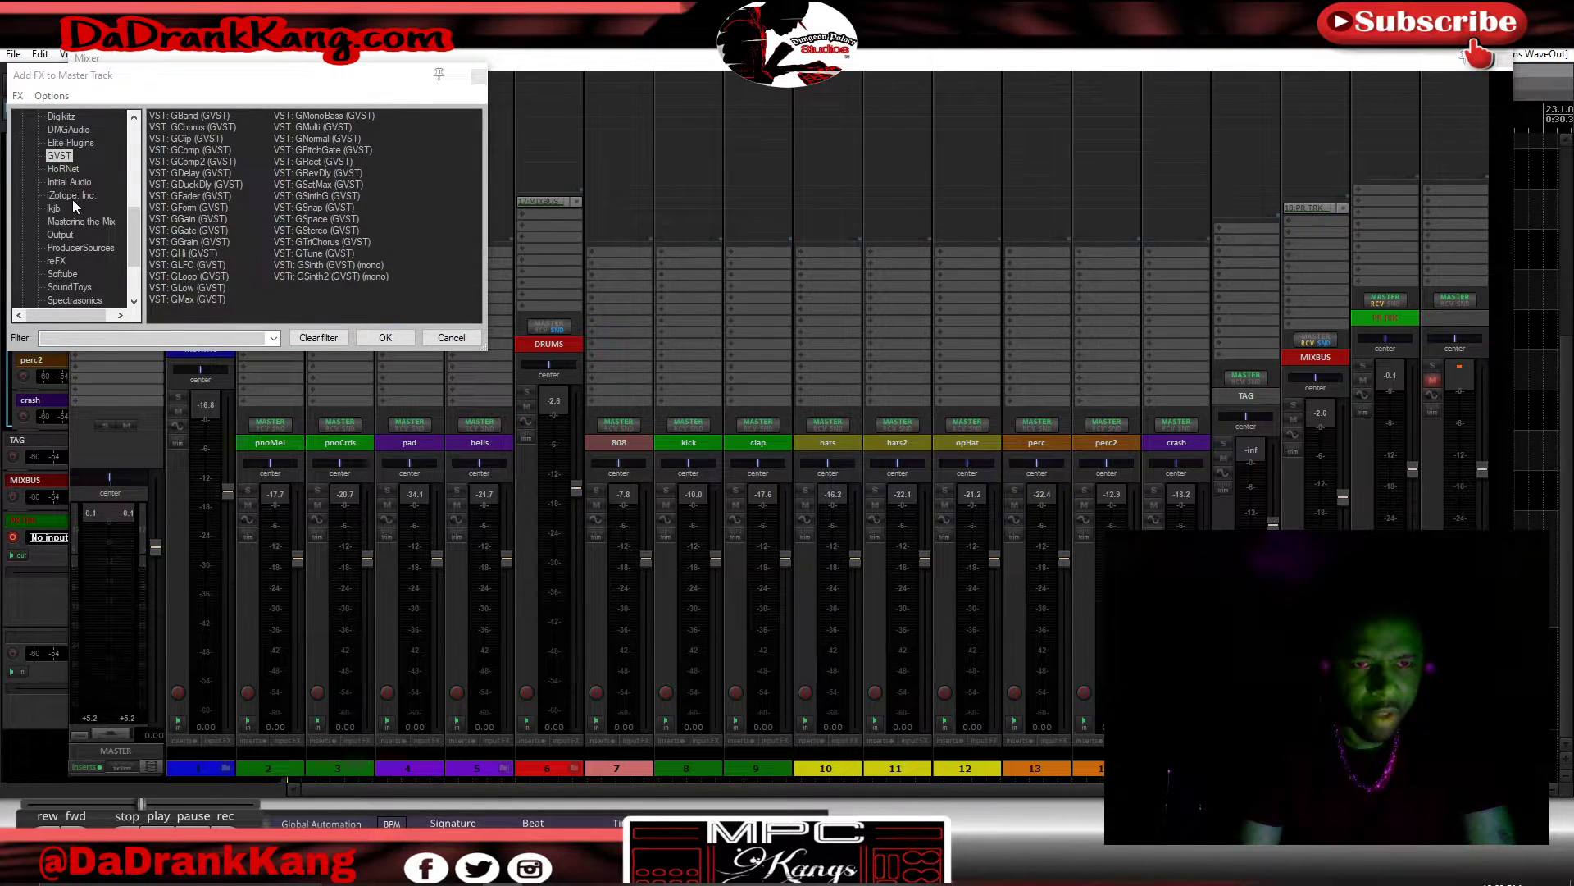
{"action": "left_click", "coordinate": [70, 196]}
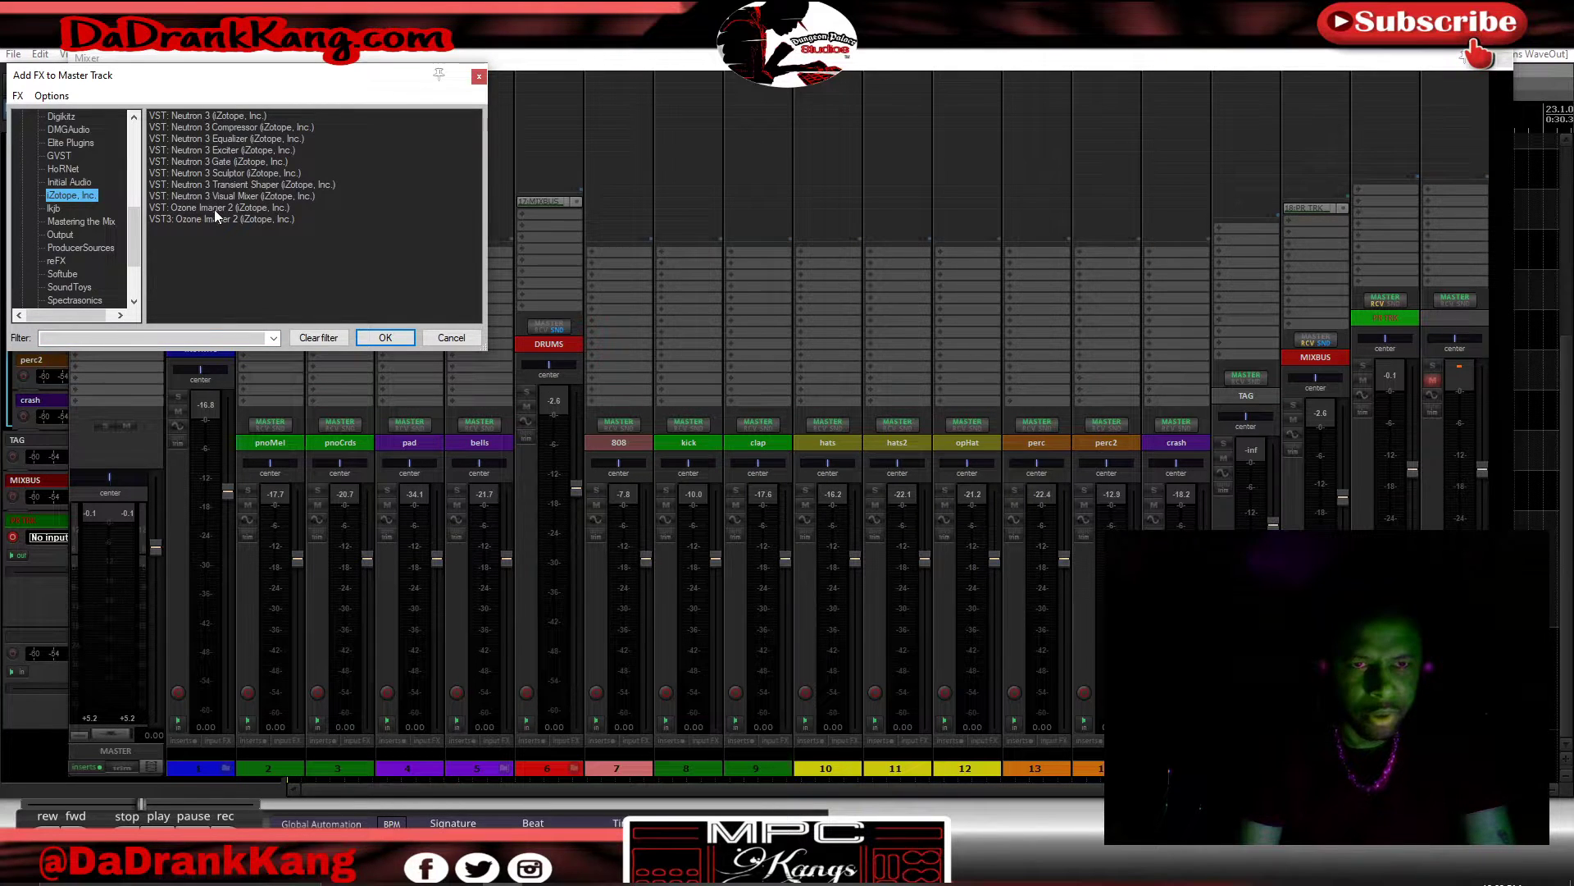
{"action": "double_click", "coordinate": [214, 218]}
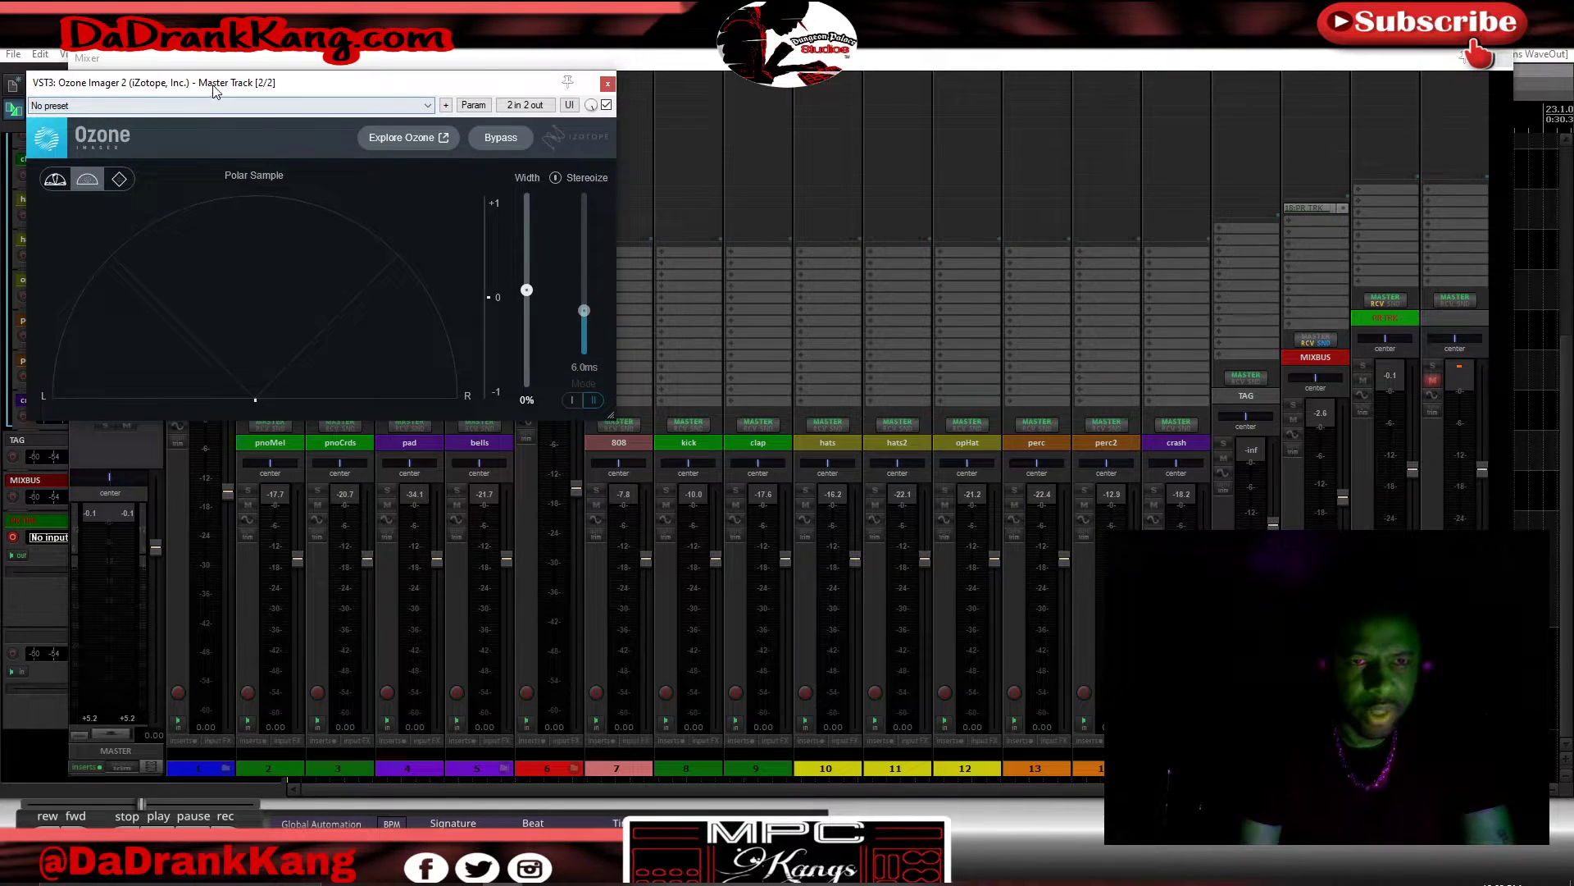
{"action": "left_click_drag", "start_coordinate": [215, 89], "coordinate": [285, 88]}
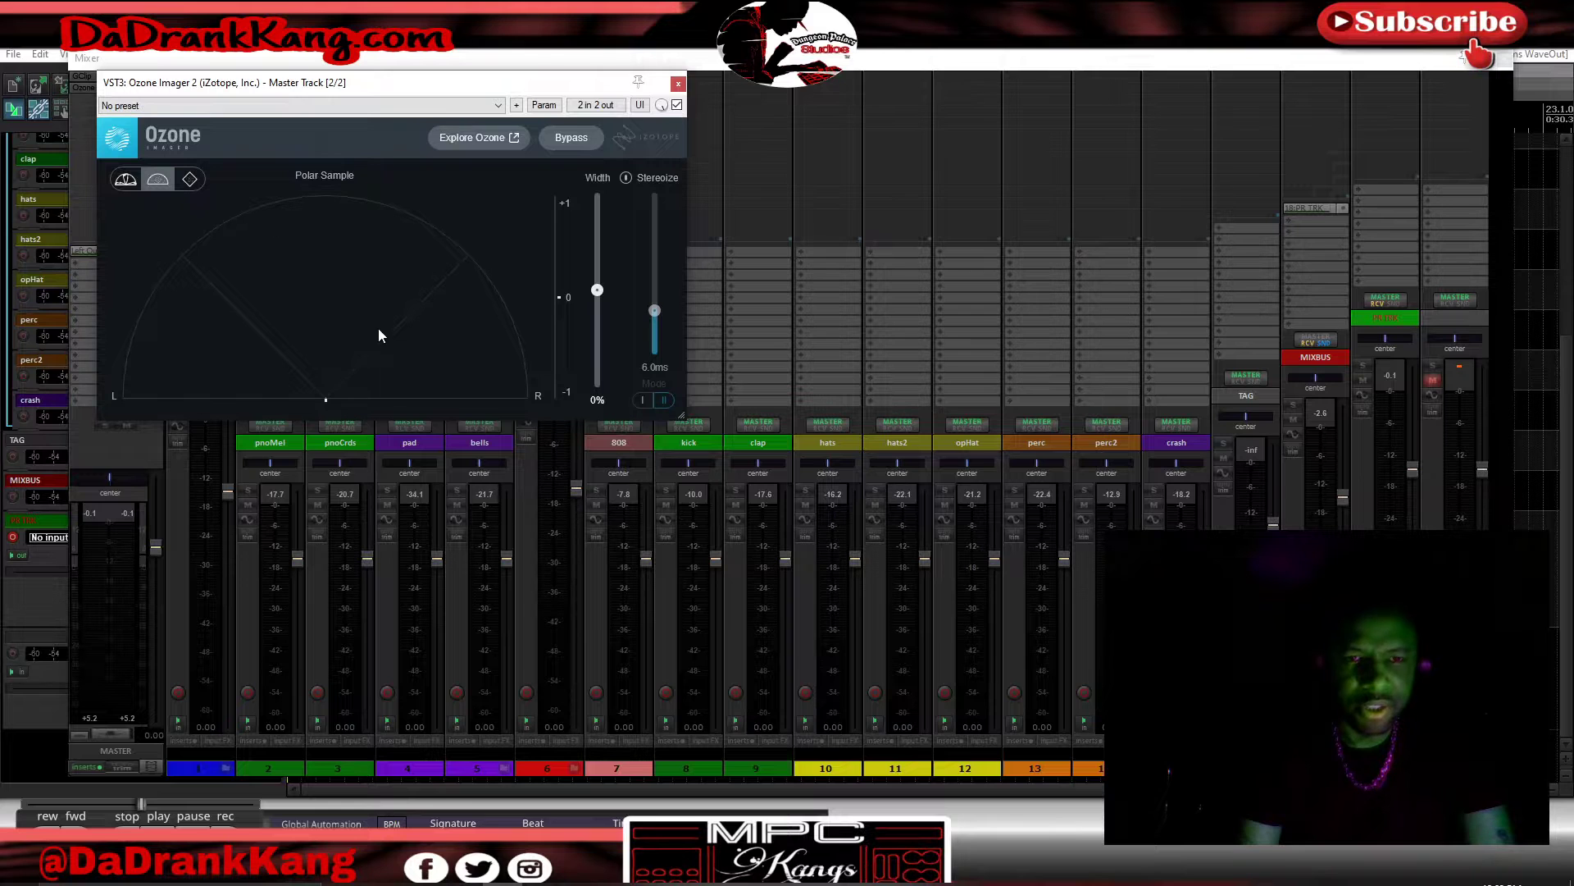
{"action": "left_click_drag", "start_coordinate": [329, 83], "coordinate": [376, 79]}
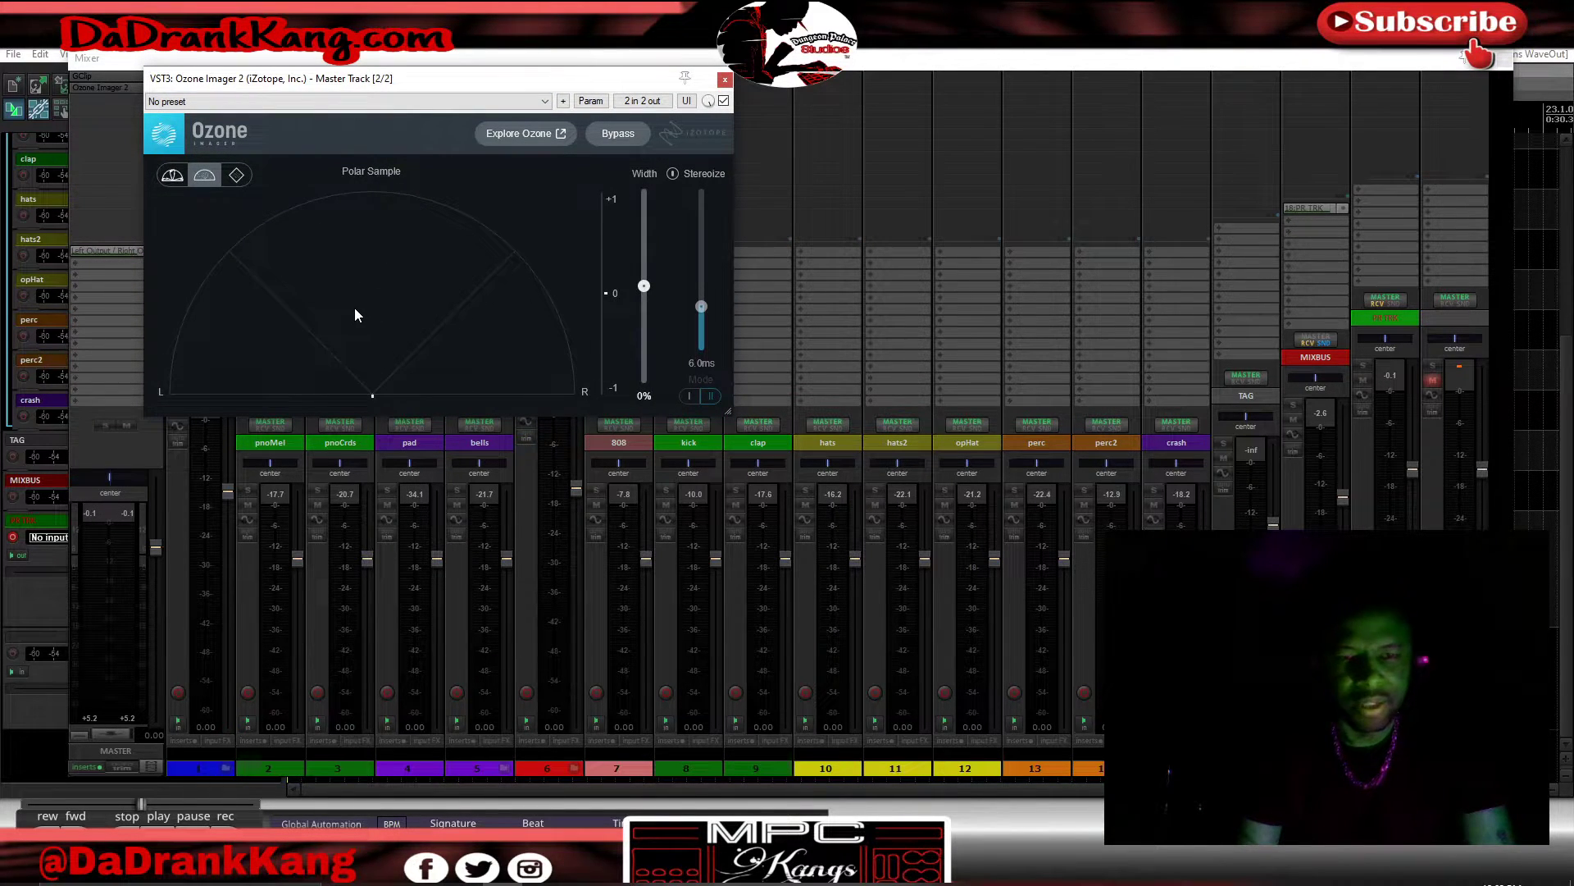
- Play the beat to examine its stereo spread in Ozone Imager 2, and close the plug-in window
{"action": "left_click", "coordinate": [14, 783]}
{"action": "key", "text": "space"}
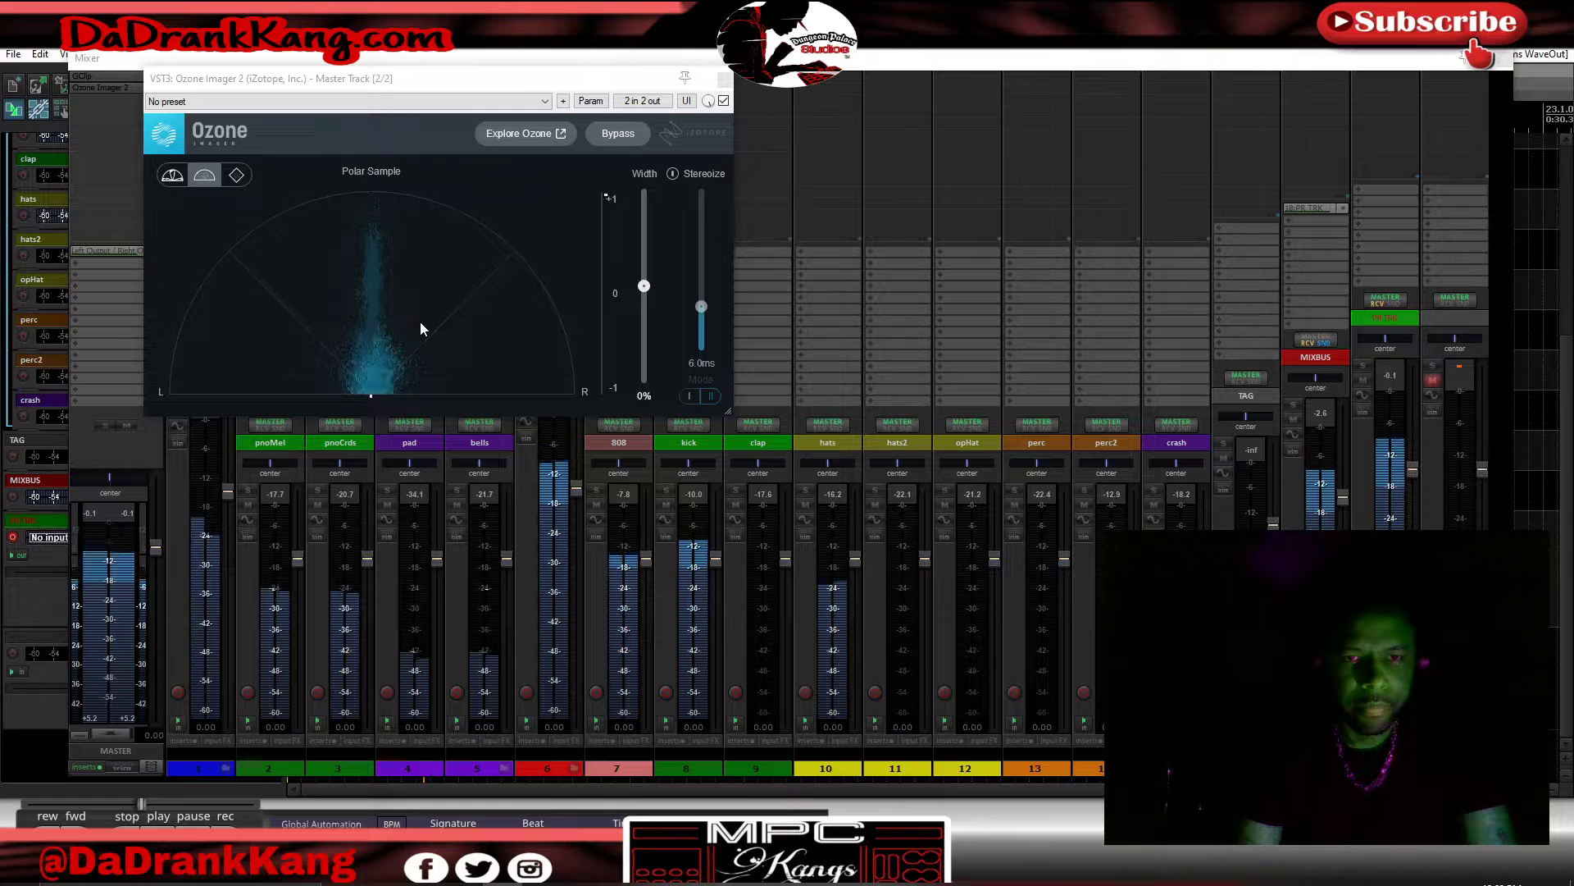
{"action": "key", "text": "space"}
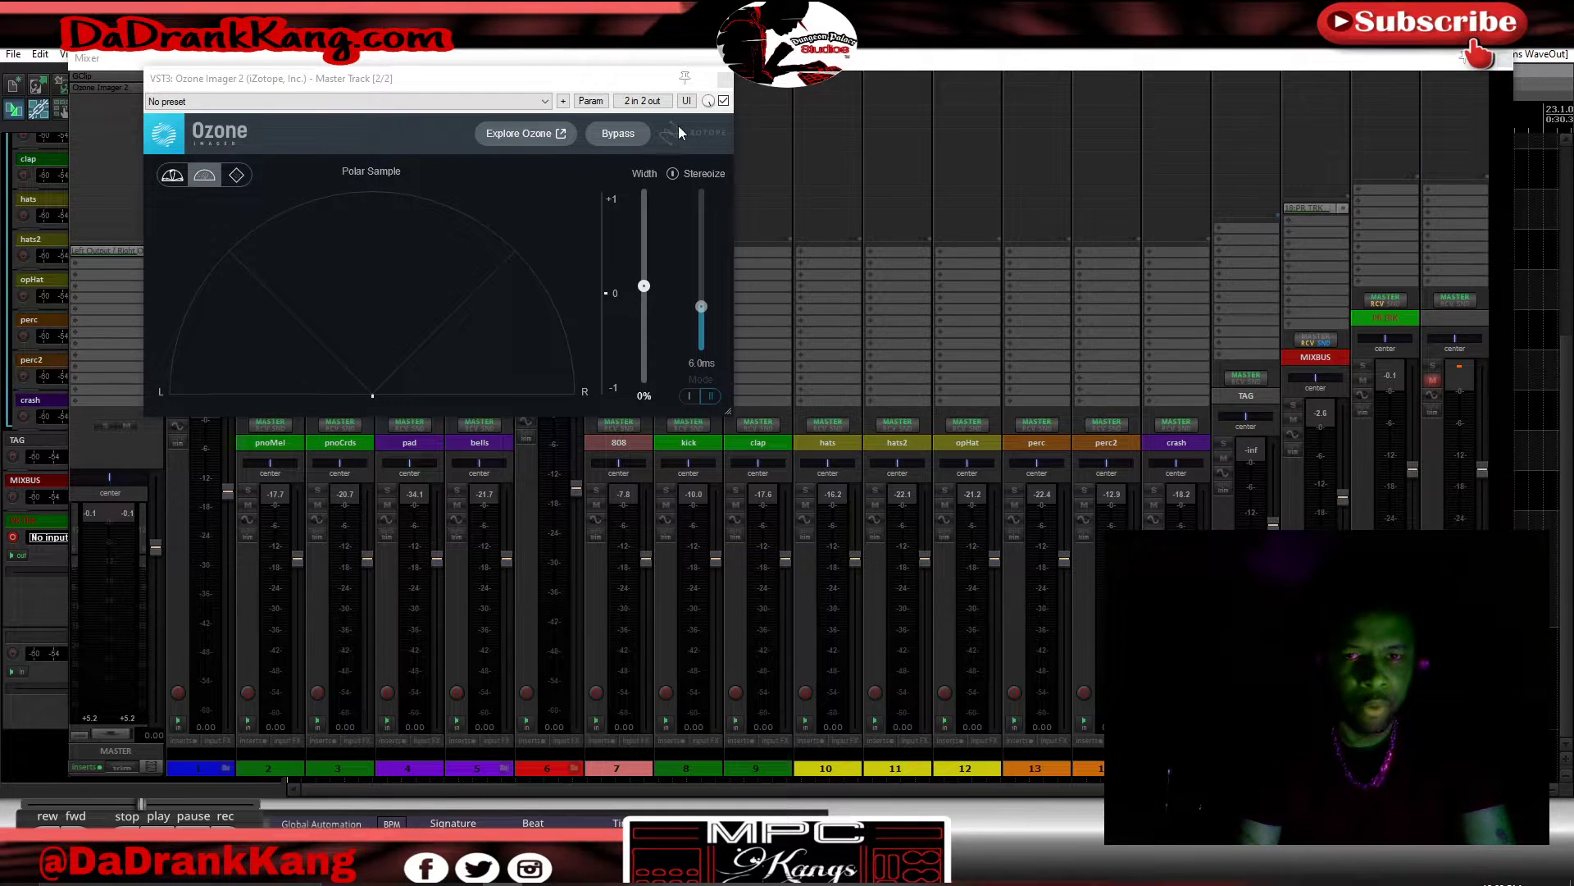
{"action": "left_click", "coordinate": [685, 79]}
{"action": "left_click", "coordinate": [725, 80]}
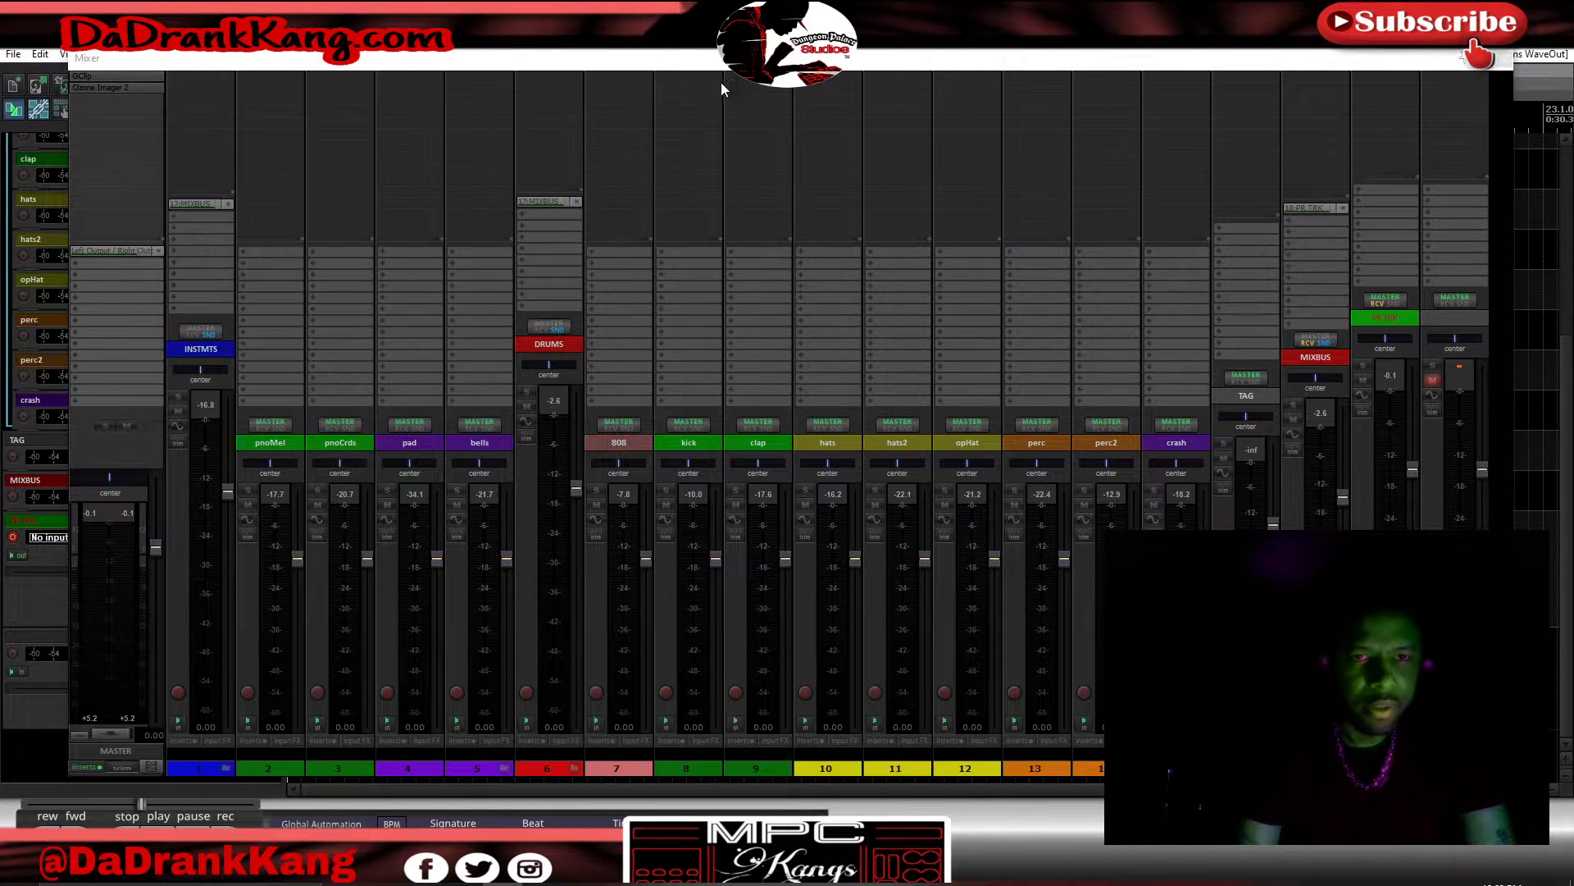
- Insert the VST3 version of Mastering the Mix REFERENCE on the master track, and close its window
{"action": "double_click", "coordinate": [105, 115]}
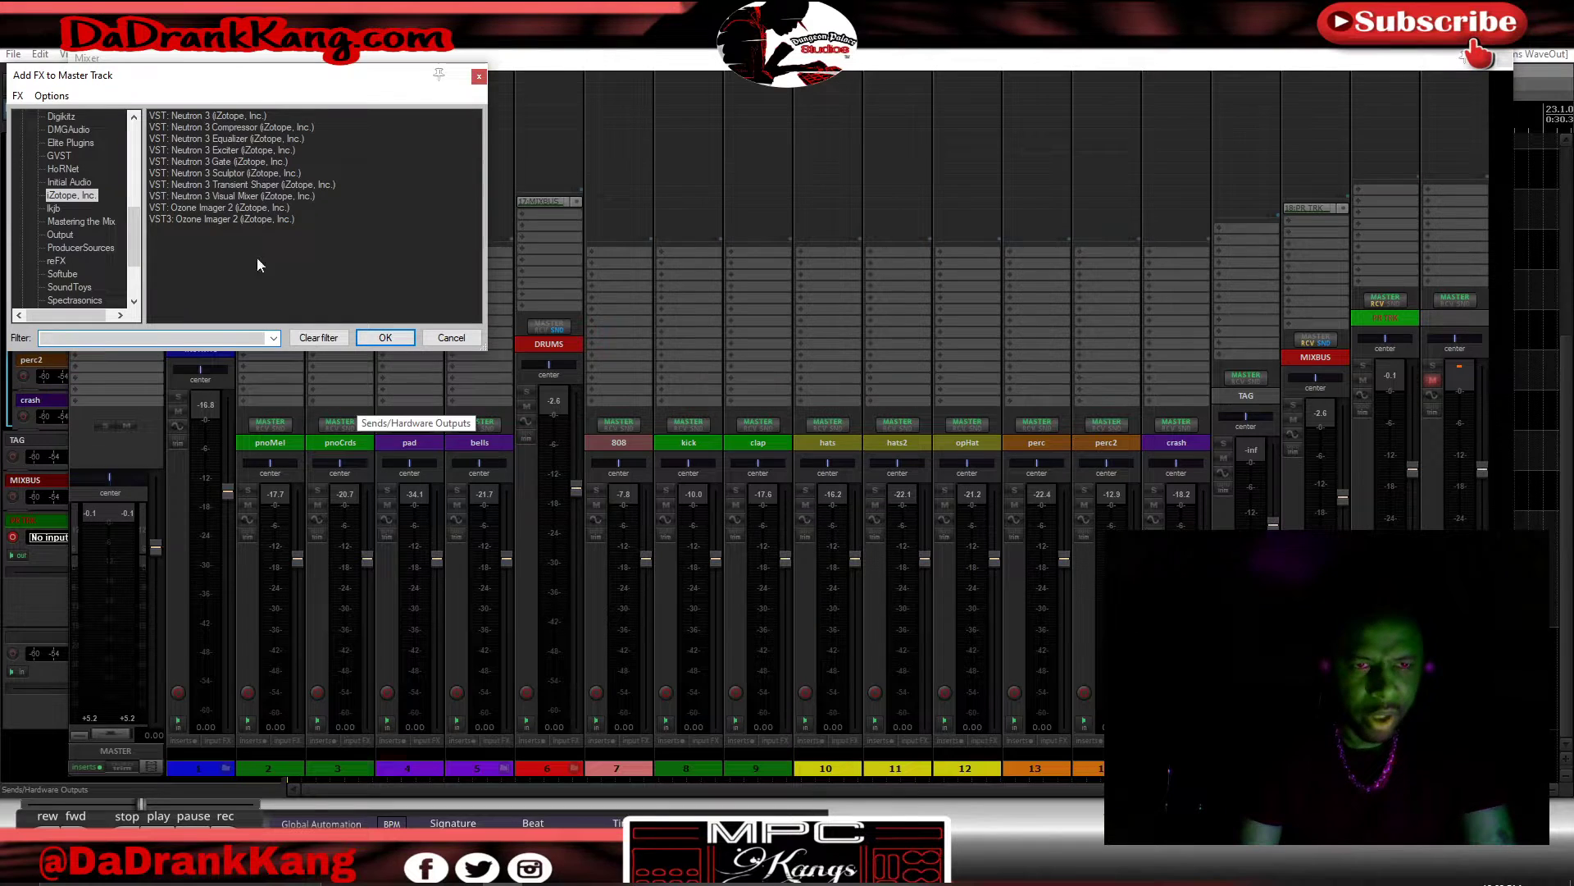
{"action": "left_click", "coordinate": [77, 222]}
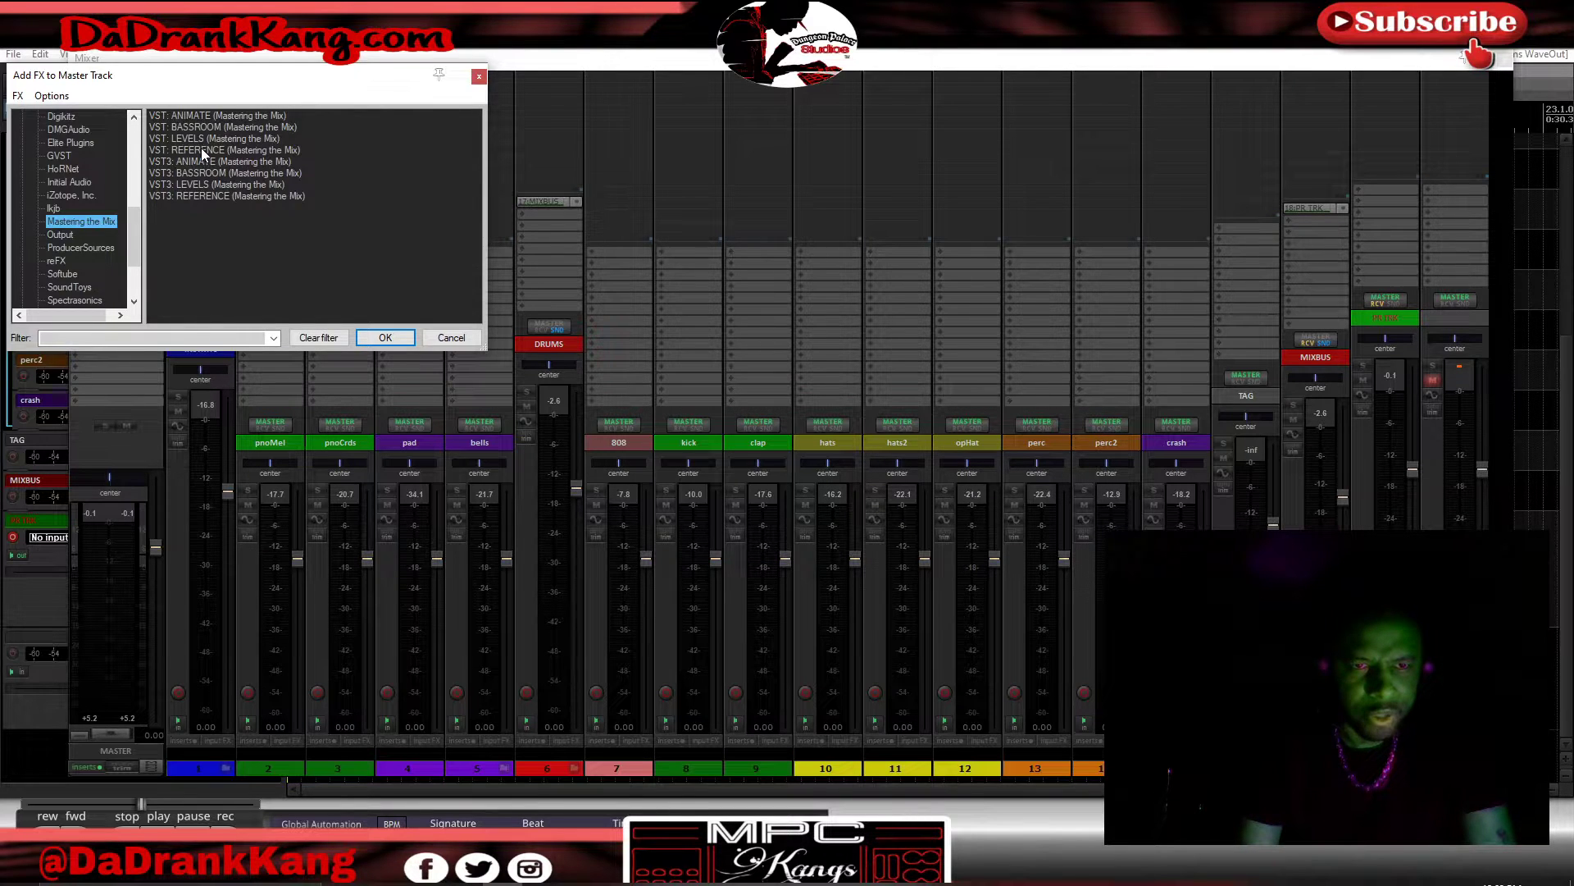
{"action": "double_click", "coordinate": [211, 195]}
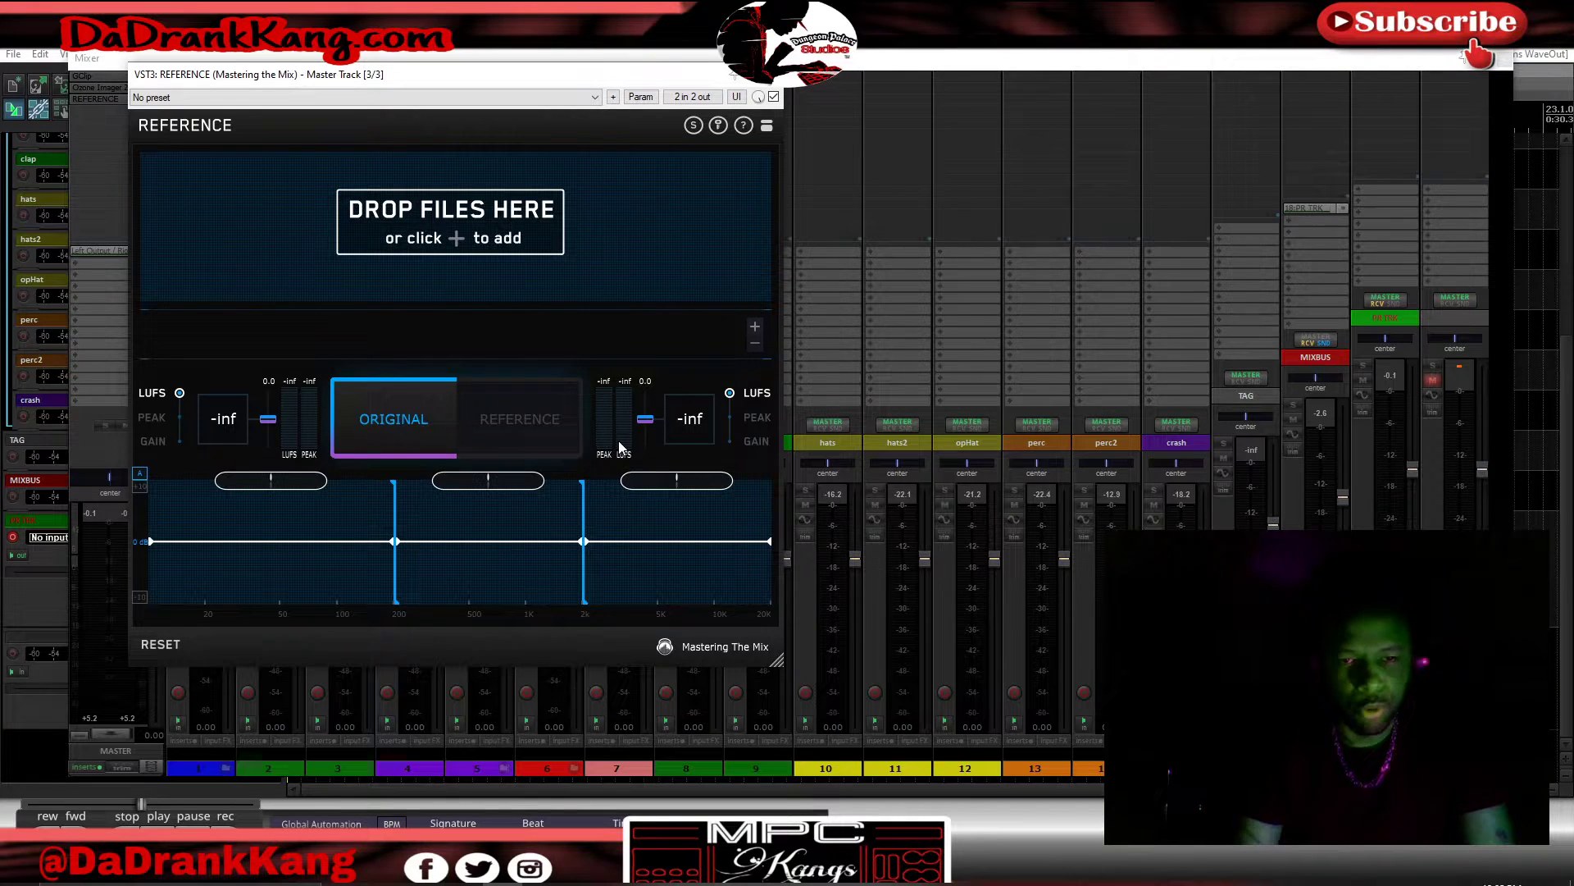
{"action": "left_click", "coordinate": [807, 131]}
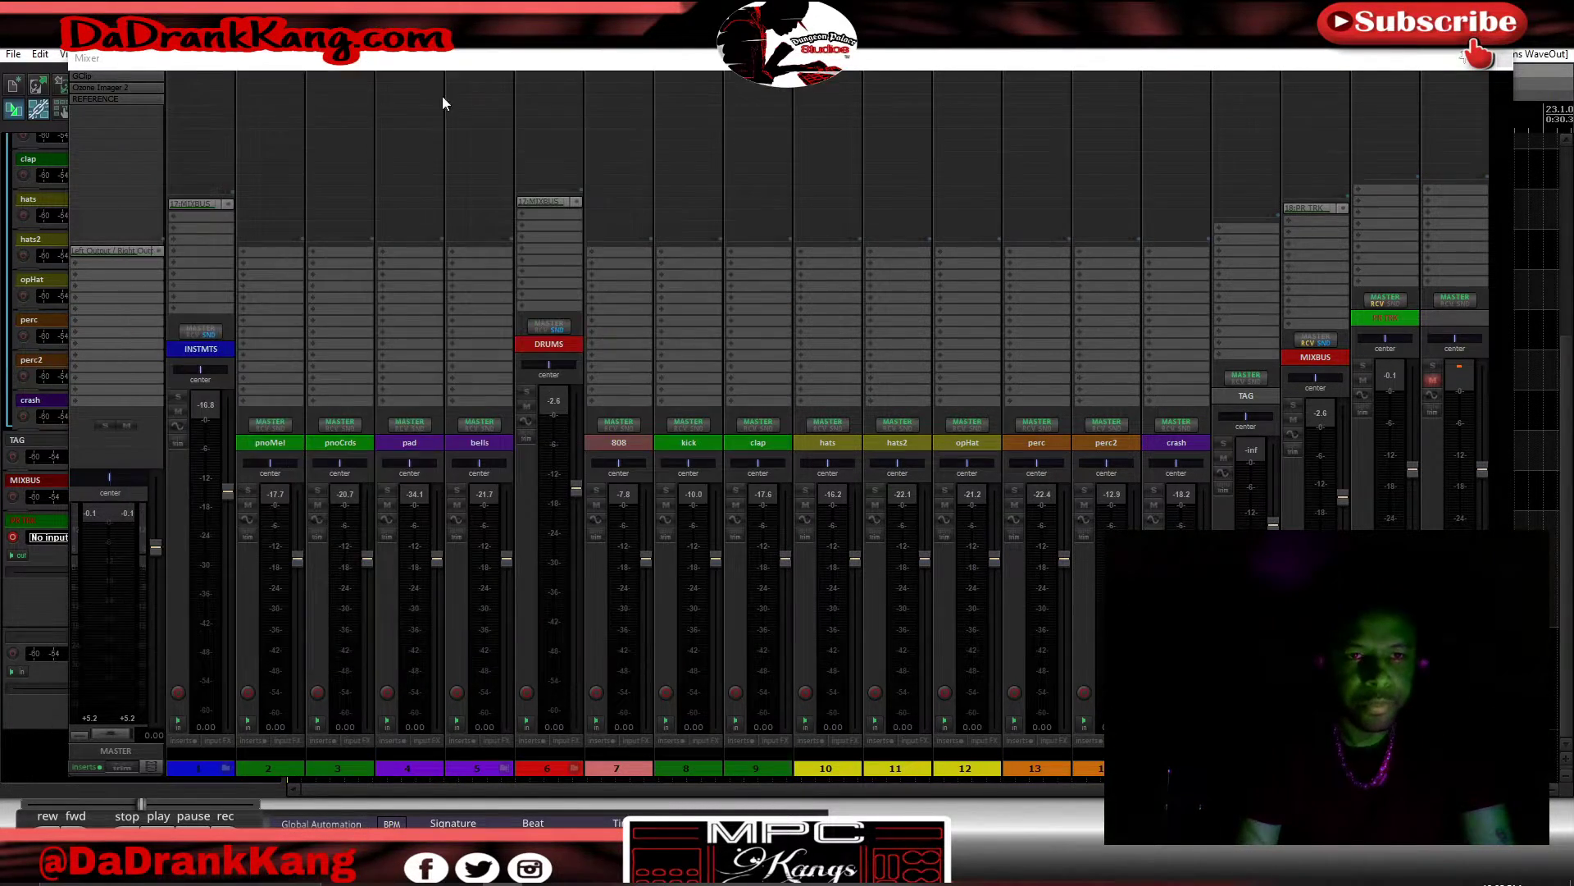
- Insert the VST3 version of Mastering the Mix LEVELS on the master track after REFERENCE
{"action": "double_click", "coordinate": [92, 115]}
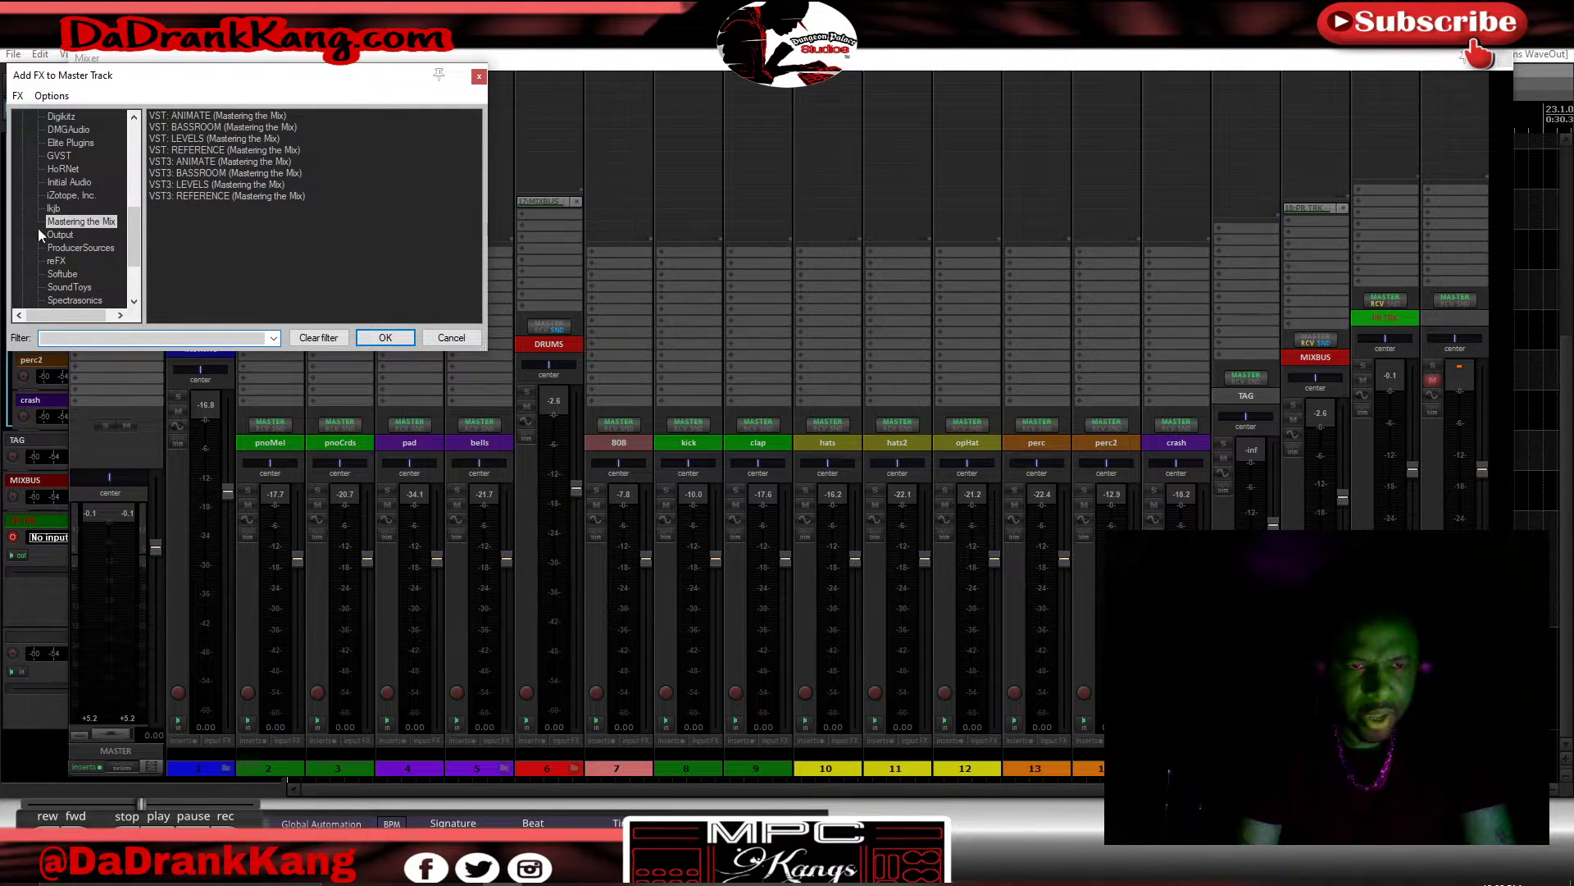
{"action": "double_click", "coordinate": [205, 185]}
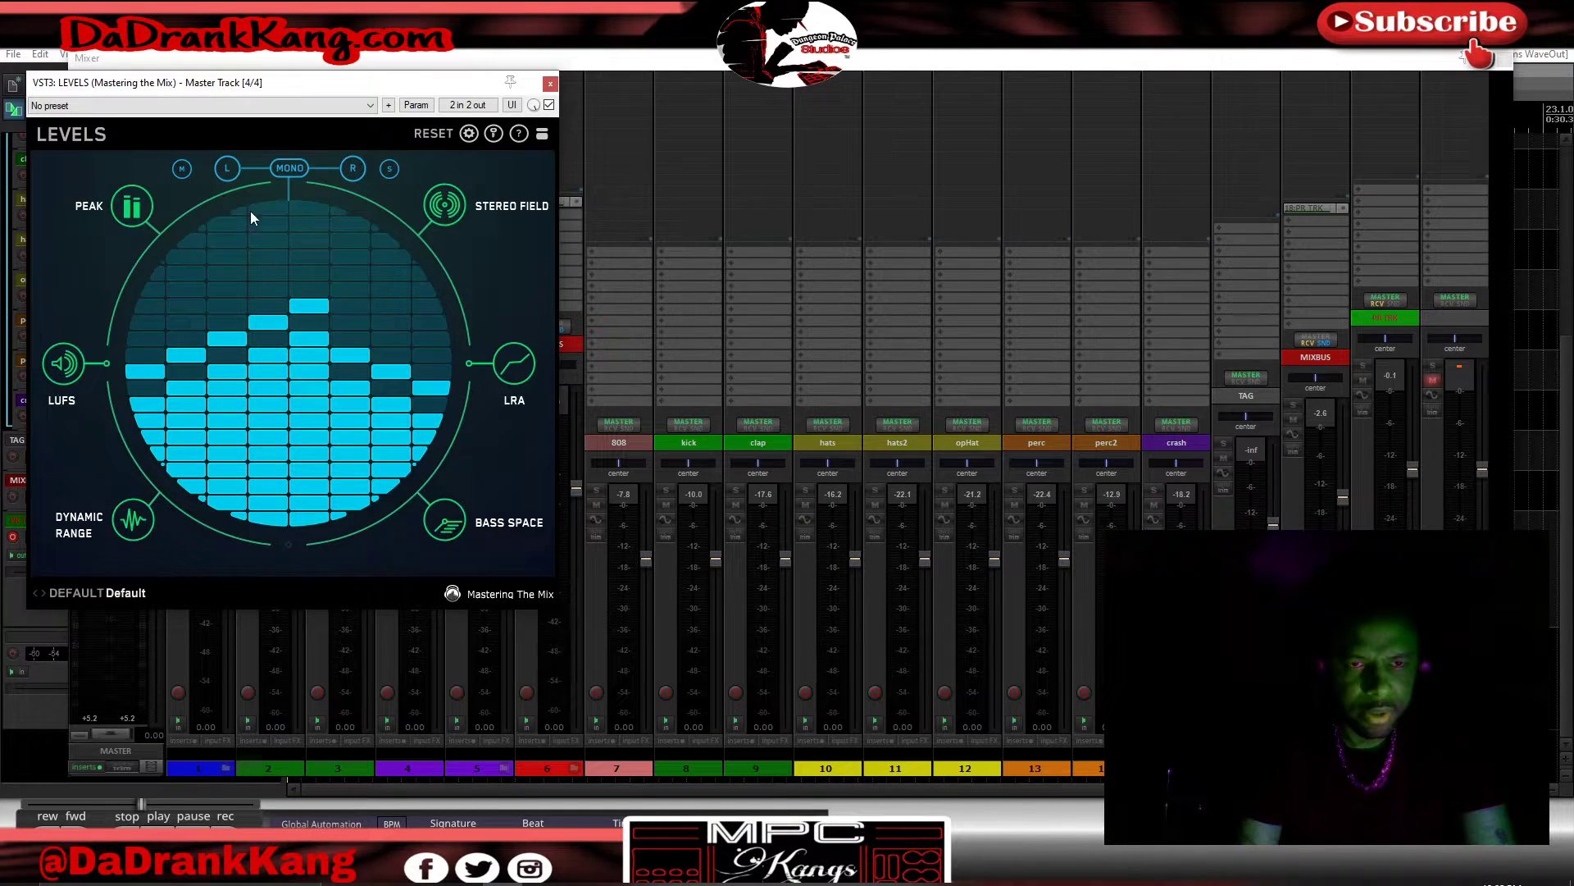
{"action": "left_click_drag", "start_coordinate": [288, 84], "coordinate": [370, 93]}
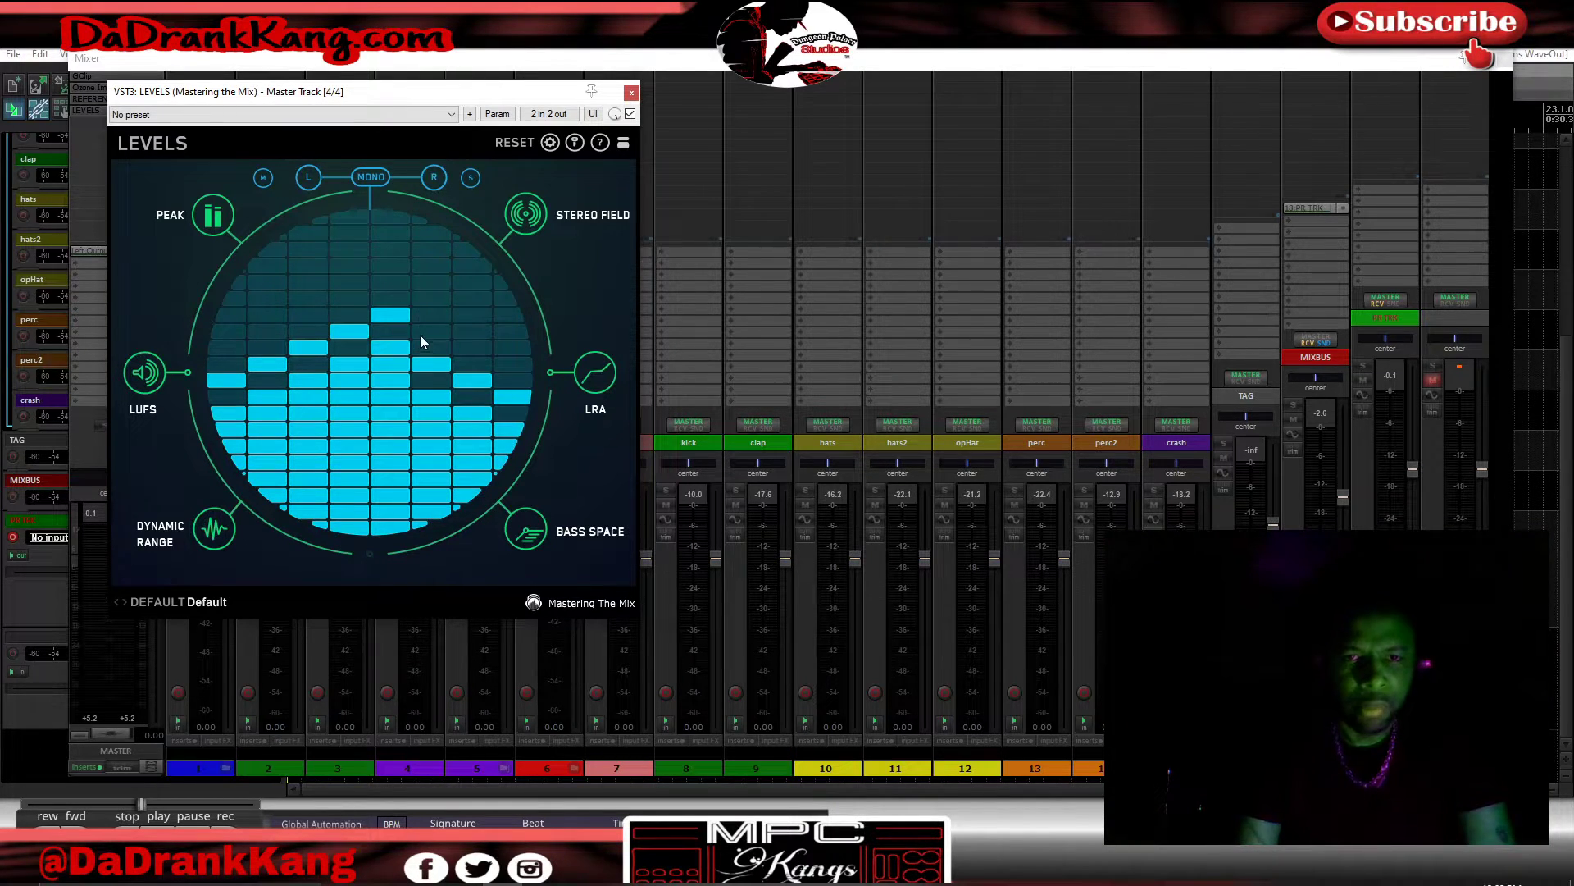
- Play the beat to examine its stereo field in LEVELS, stop playback, and return to the arrange view
{"action": "left_click", "coordinate": [38, 750]}
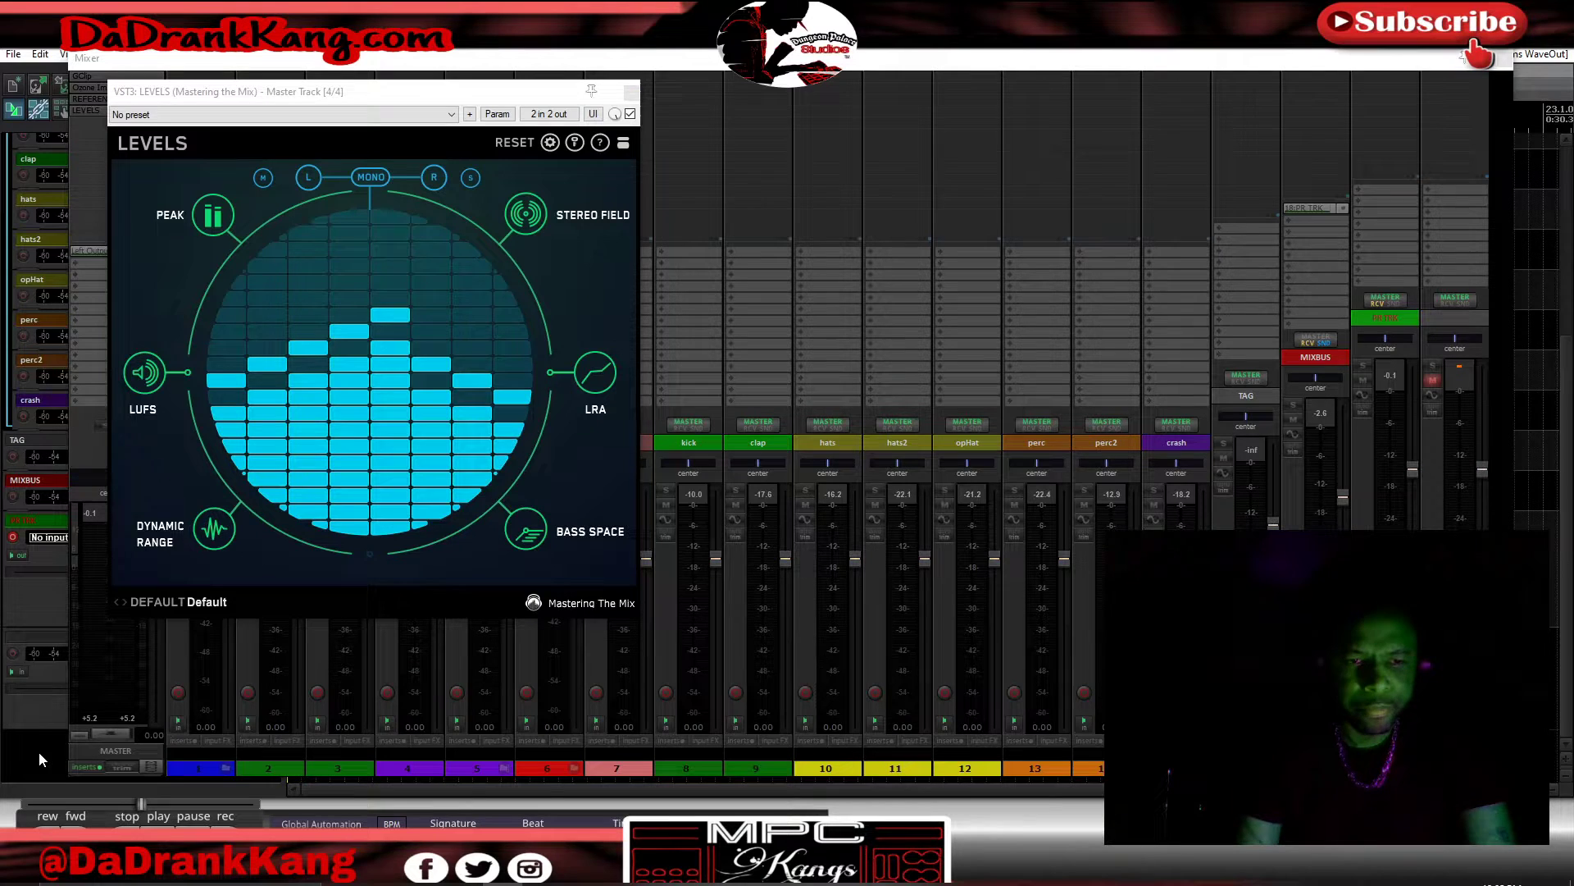
{"action": "key", "text": "space"}
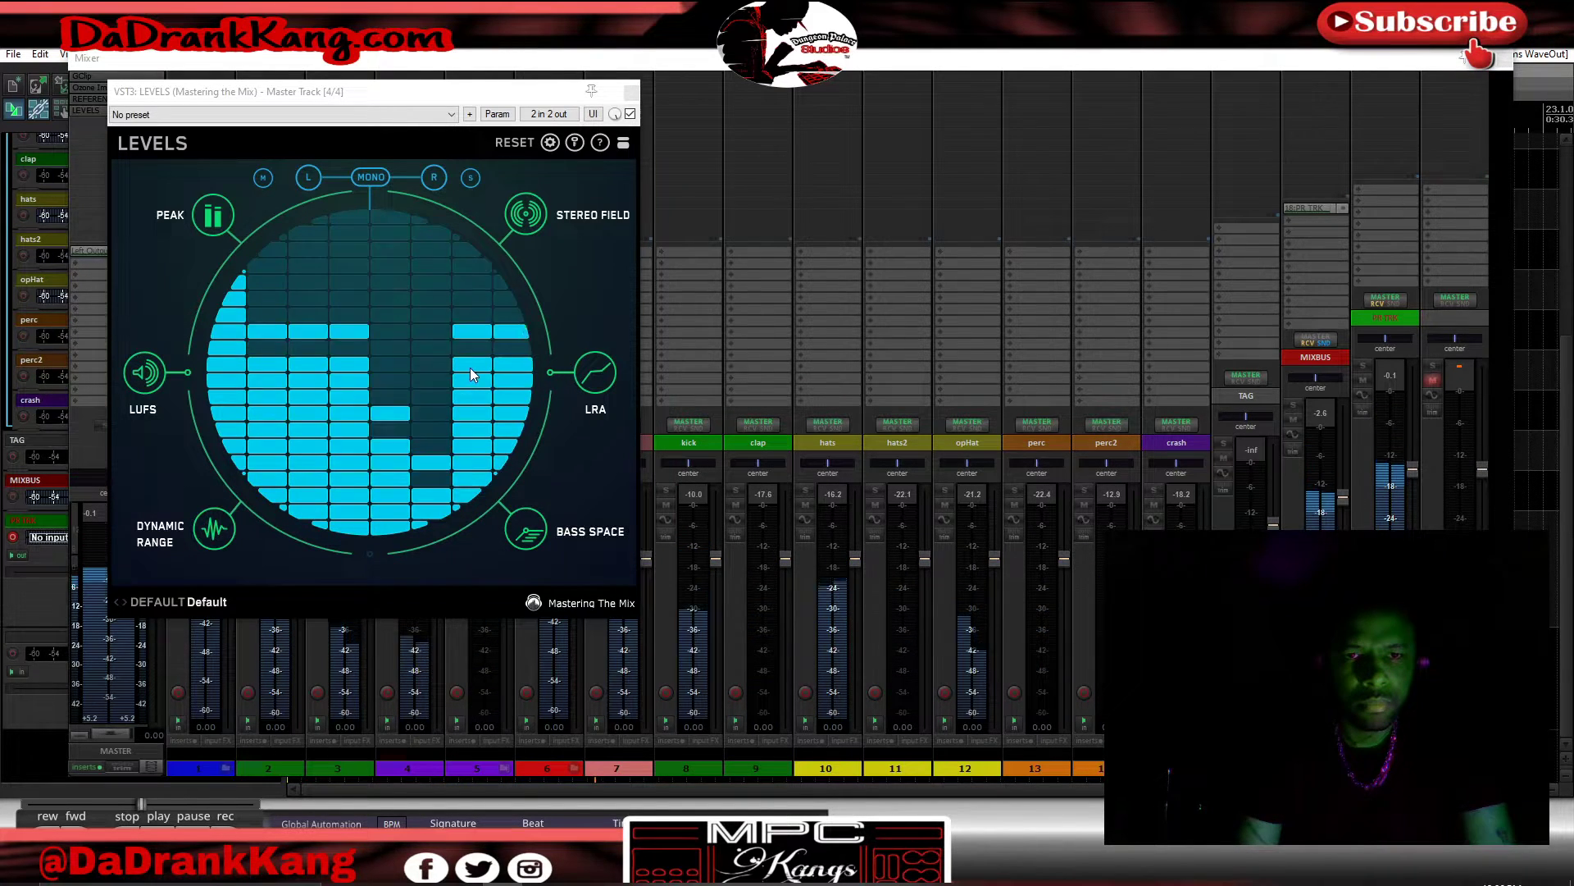
{"action": "left_click", "coordinate": [515, 229]}
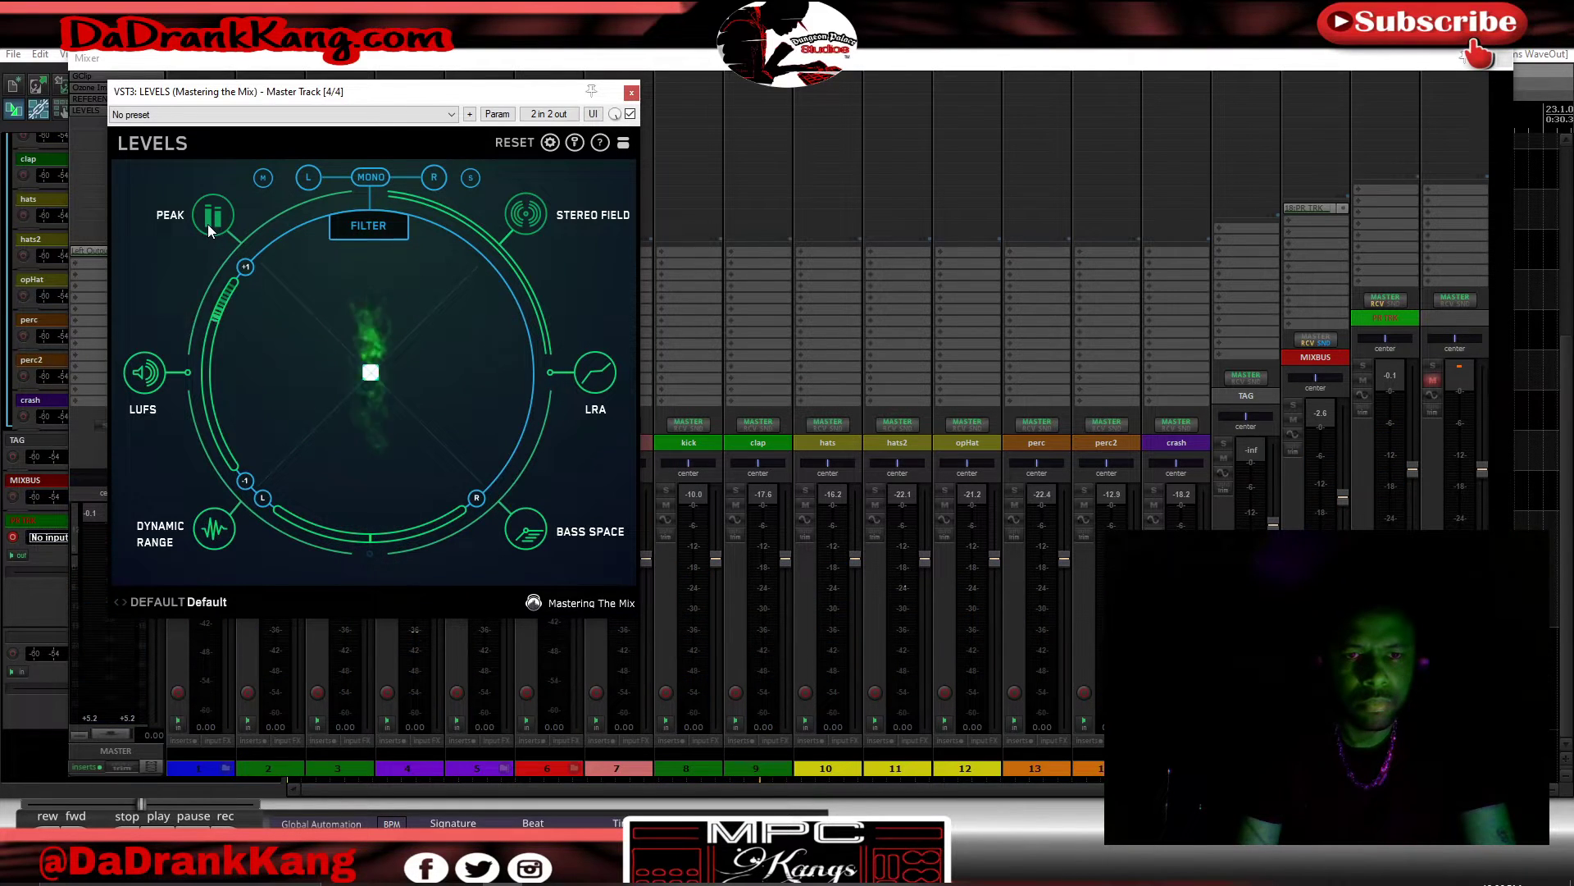
{"action": "left_click", "coordinate": [35, 716]}
{"action": "key", "text": "space"}
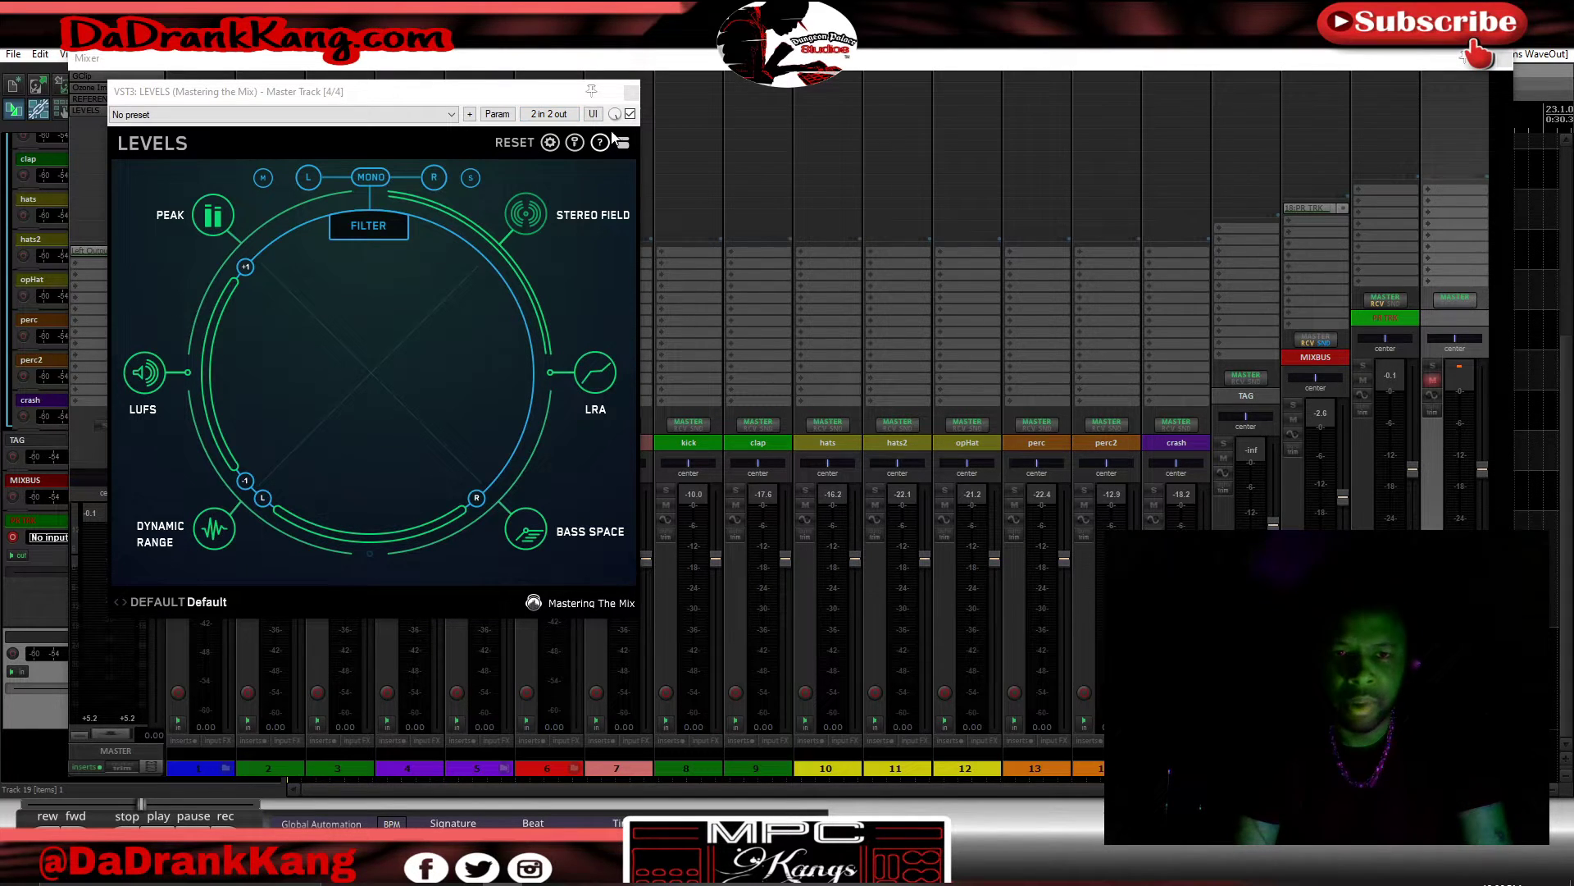
{"action": "left_click", "coordinate": [631, 91]}
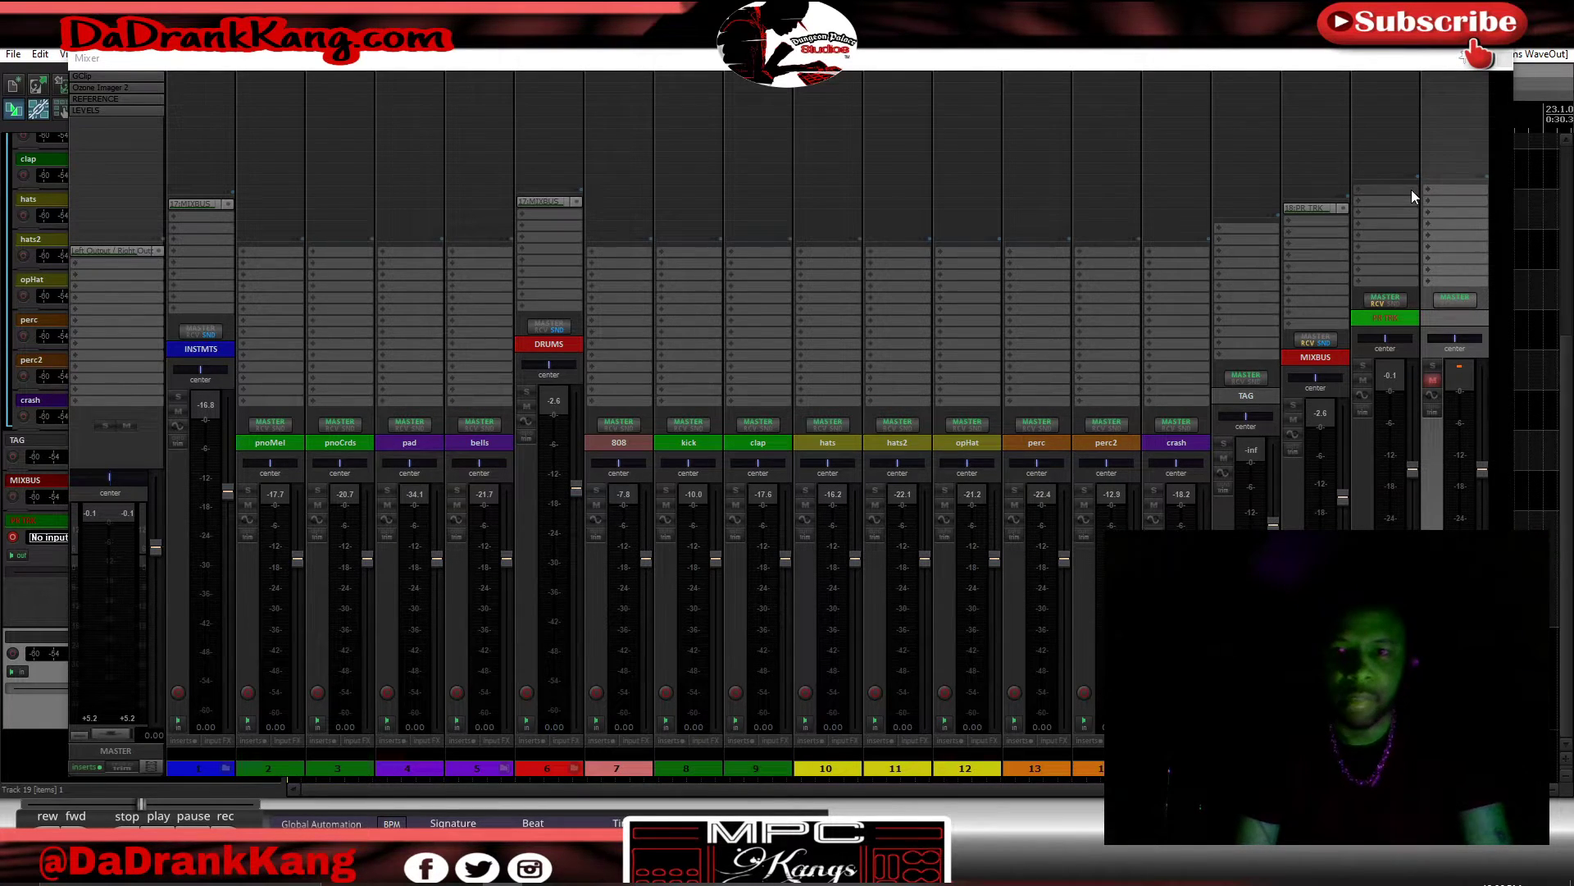
{"action": "key", "text": "ctrl+m"}
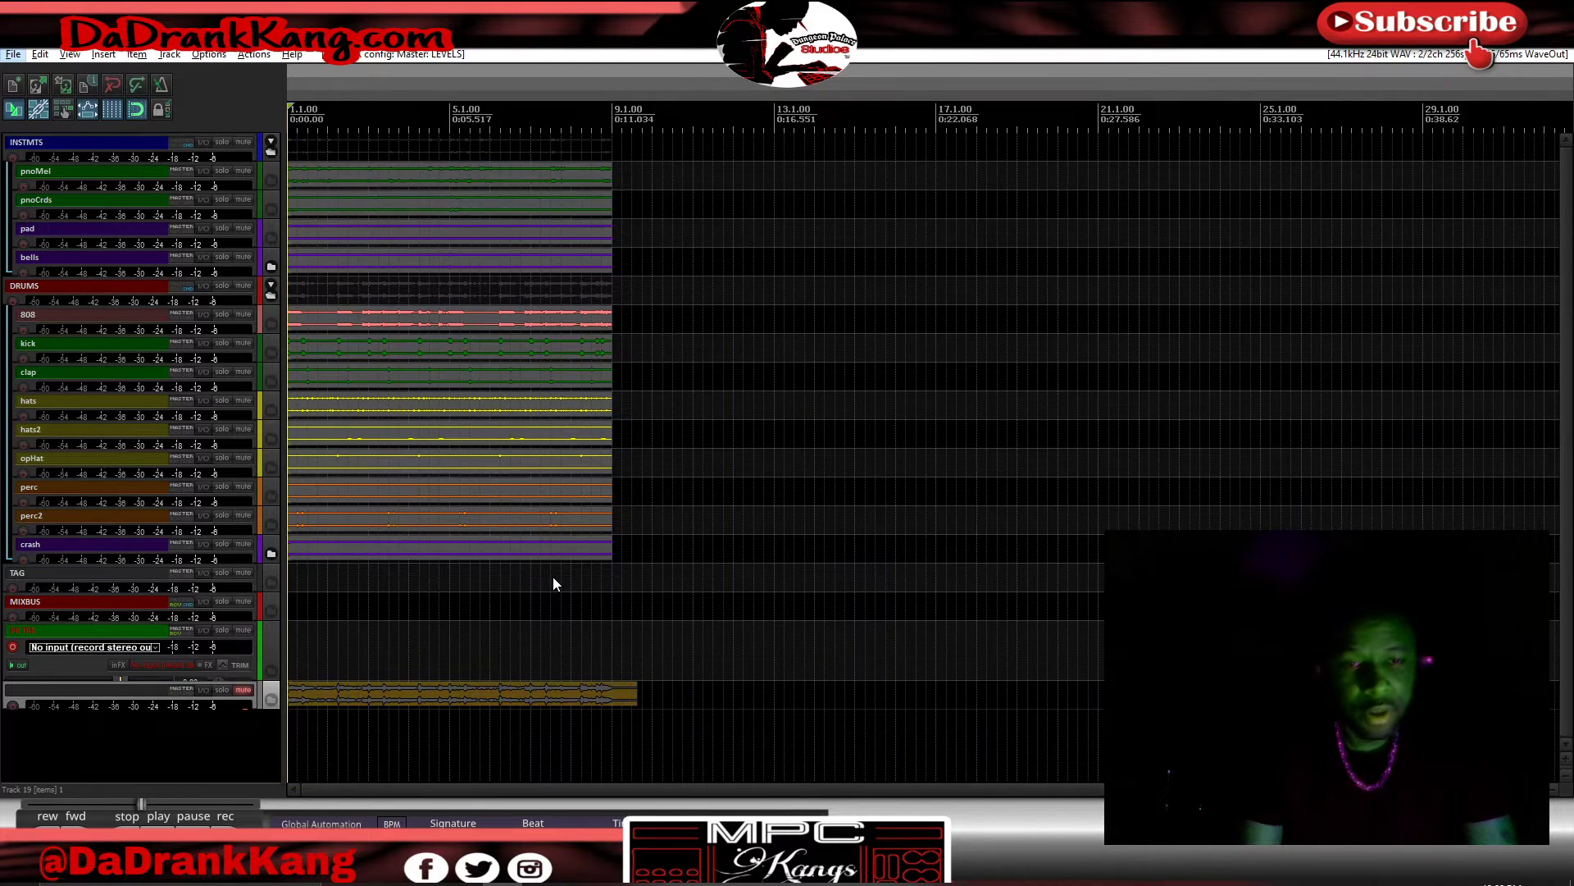